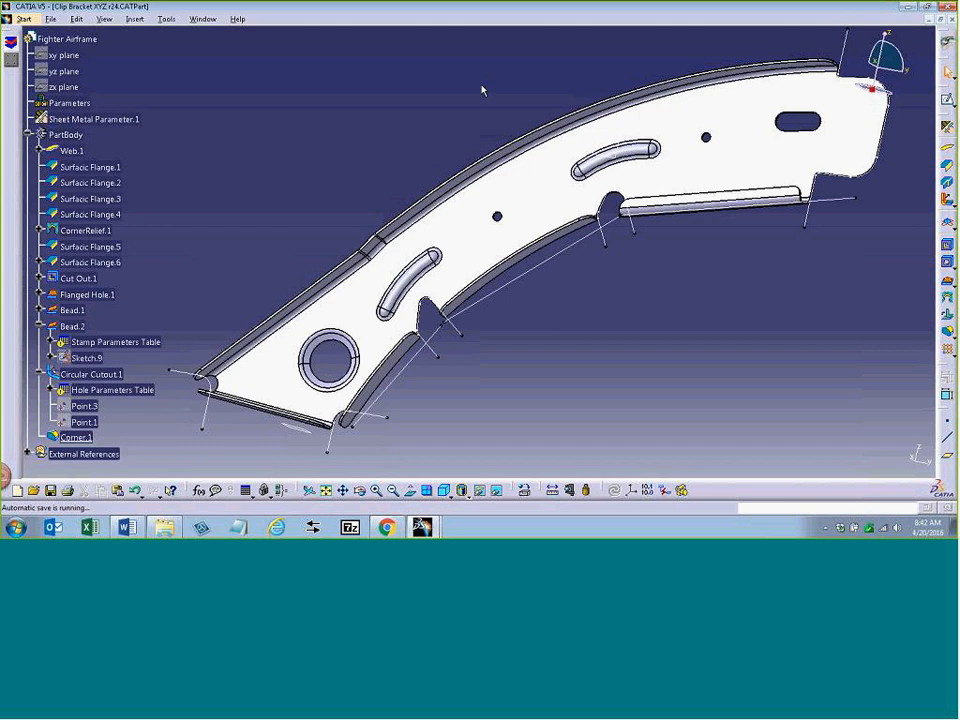
Step: Switch to the Word document to read the XYZ bracket quote request, and close it without saving
{"action": "key", "text": "alt+Tab"}
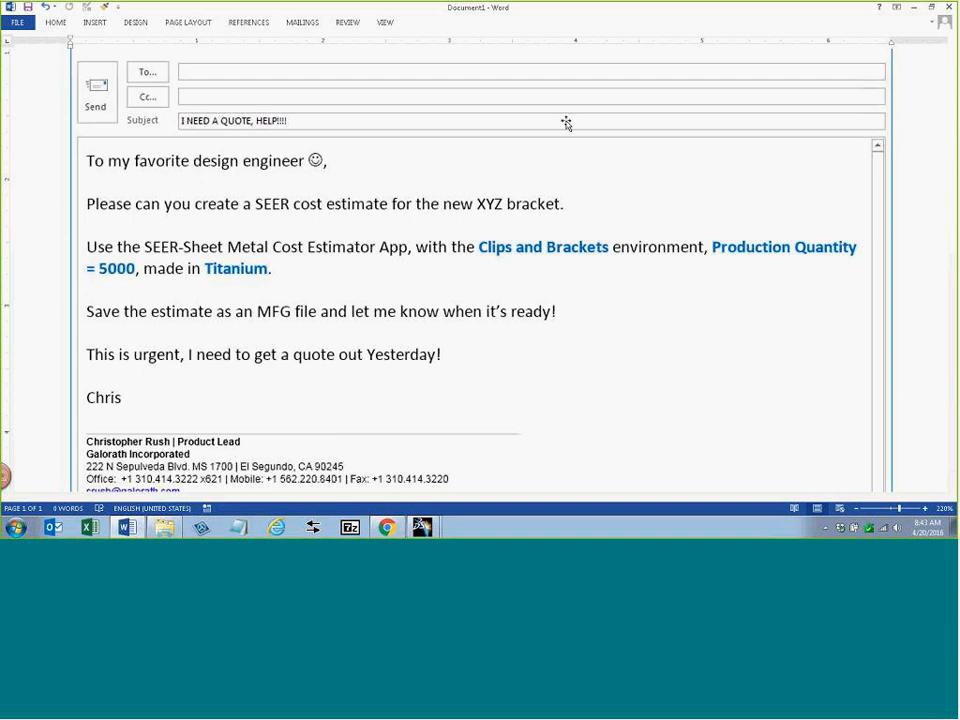
{"action": "left_click", "coordinate": [948, 8]}
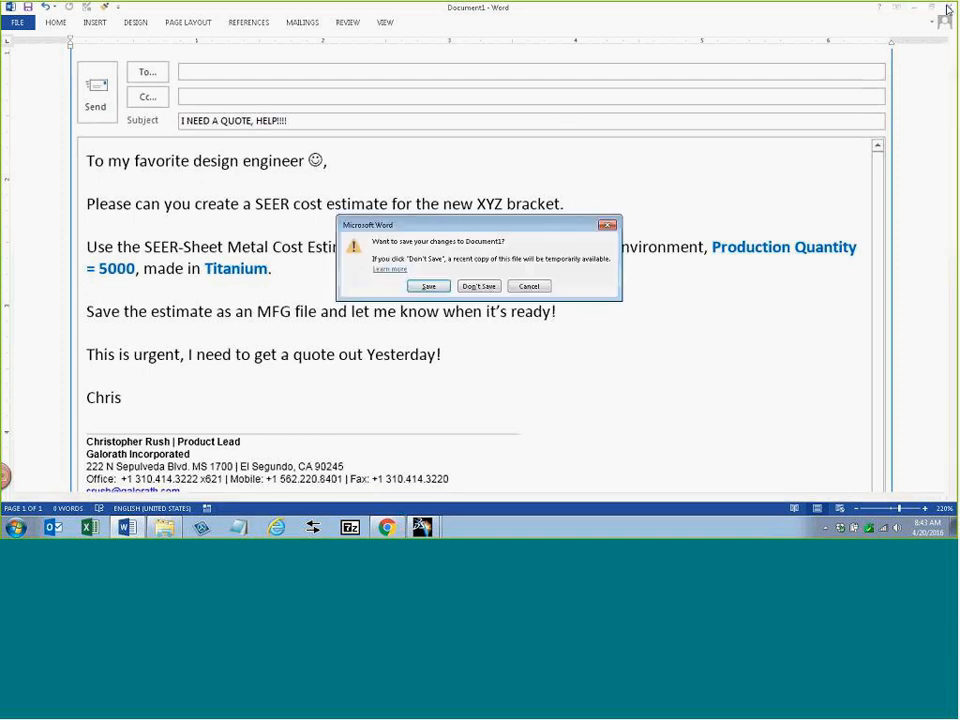
{"action": "left_click", "coordinate": [478, 286]}
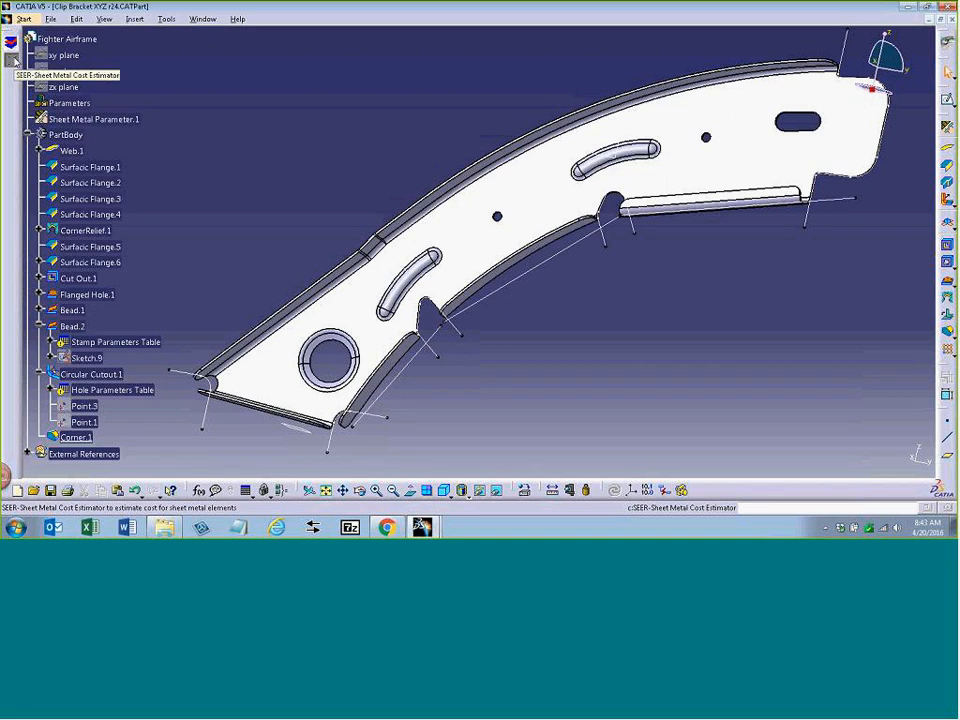
Step: Run a SEER sheet metal cost estimate of the bracket using the Clips and Brackets environment, Titanium Alloys and a production quantity of 5000
{"action": "left_click", "coordinate": [11, 59]}
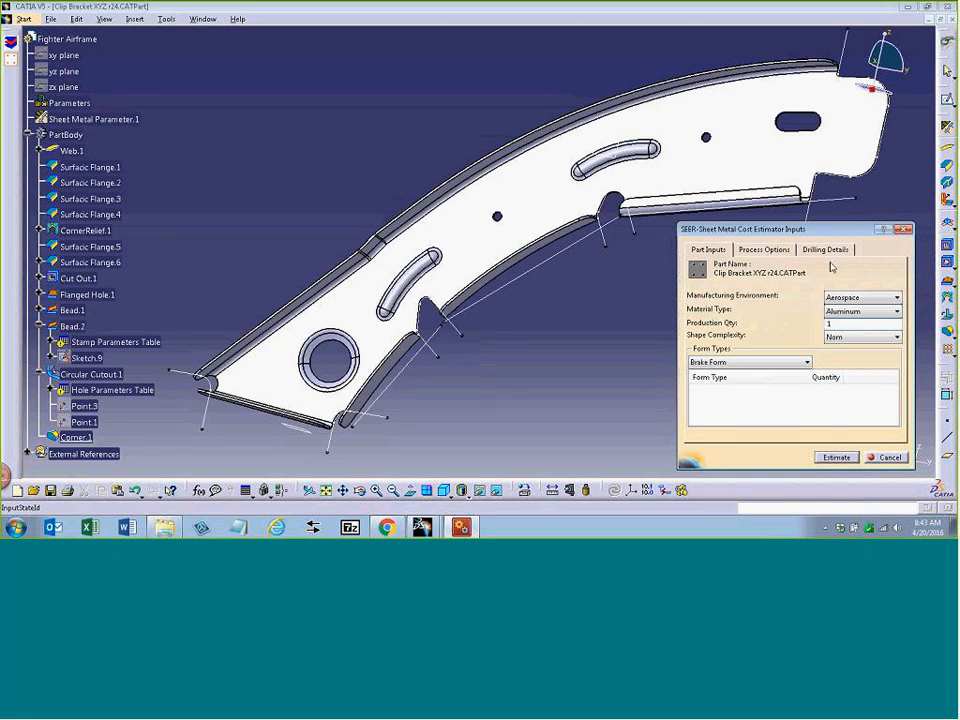
{"action": "left_click", "coordinate": [893, 300]}
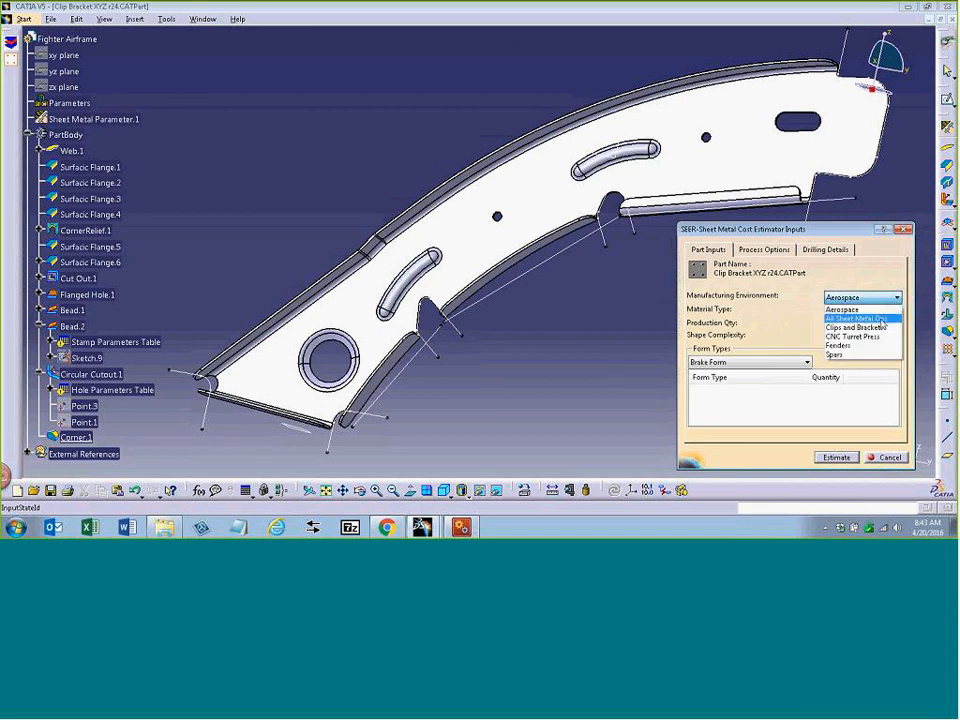
{"action": "left_click", "coordinate": [880, 329]}
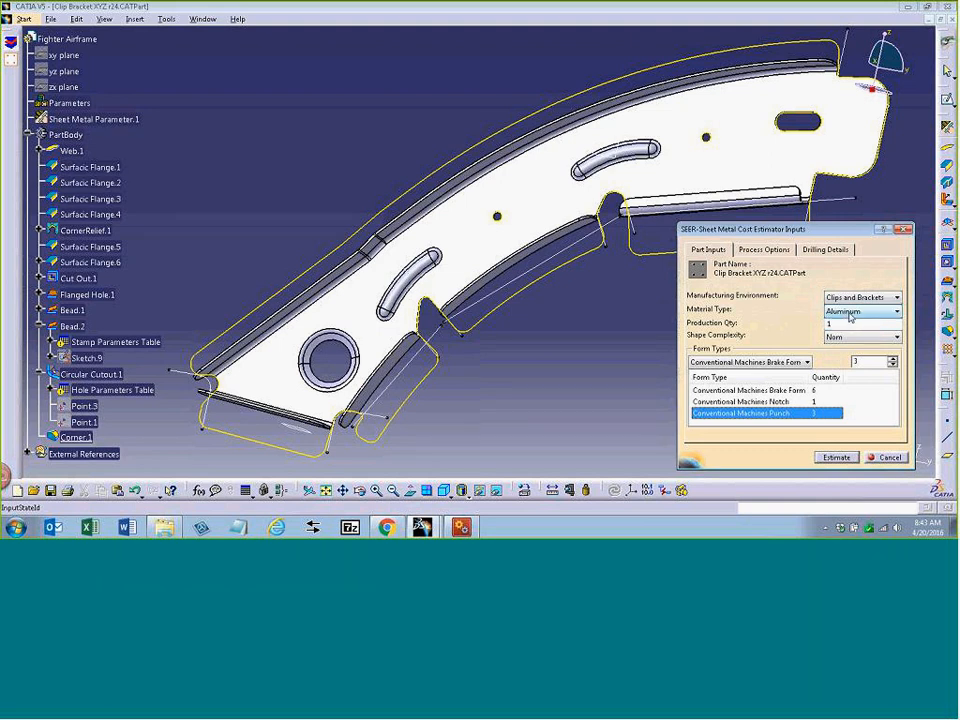
{"action": "left_click", "coordinate": [850, 312]}
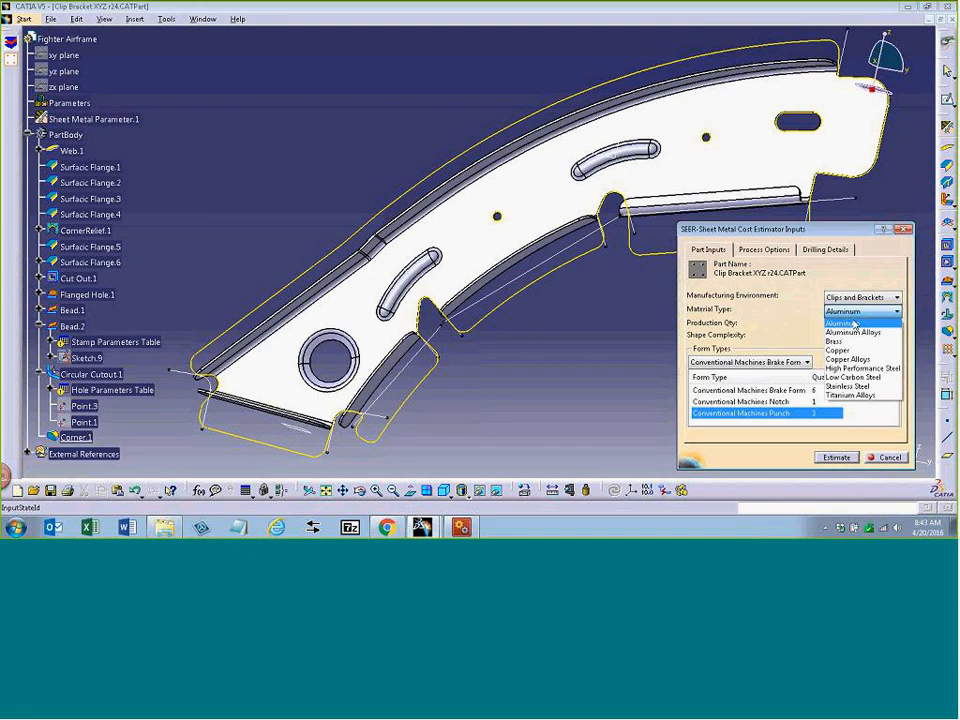
{"action": "left_click", "coordinate": [861, 396]}
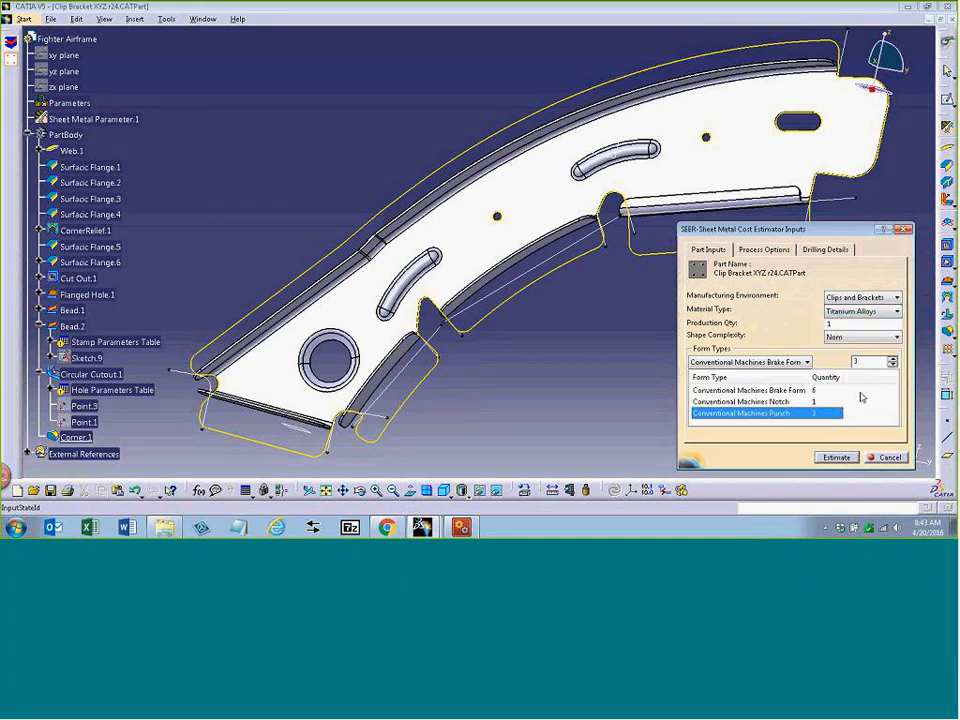
{"action": "left_click", "coordinate": [843, 327]}
{"action": "type", "text": "5000"}
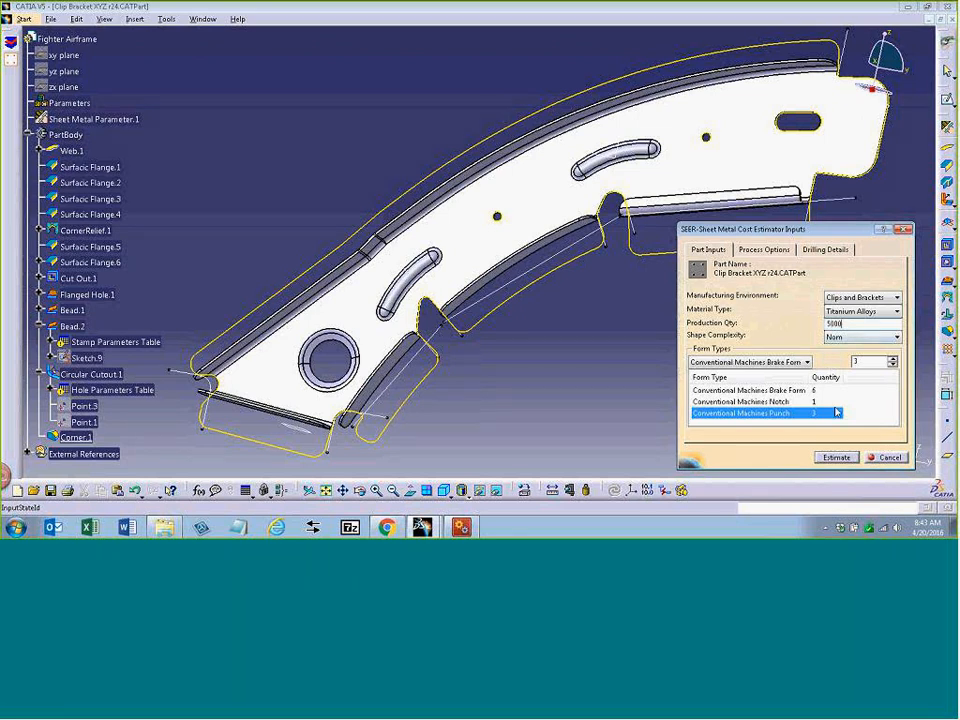
{"action": "left_click", "coordinate": [836, 457]}
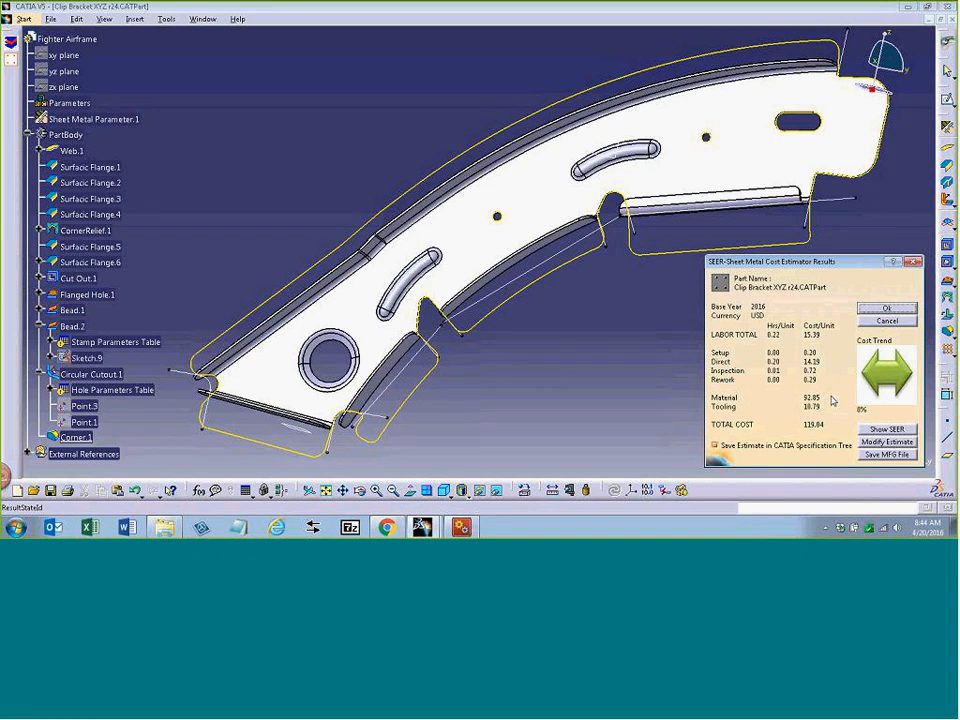
Step: Review the estimate in SEER-MFG, examining the process-specific inputs of the Finishing, Form, Pre-Form and AfterForm work elements, and return to CATIA
{"action": "left_click", "coordinate": [886, 429]}
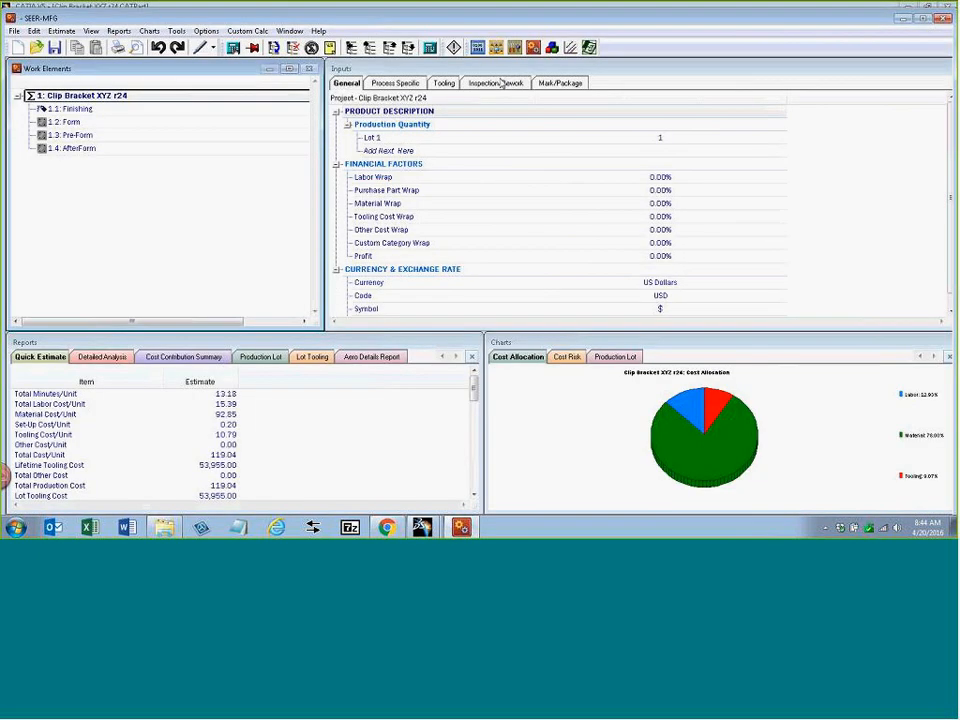
{"action": "left_click", "coordinate": [87, 114]}
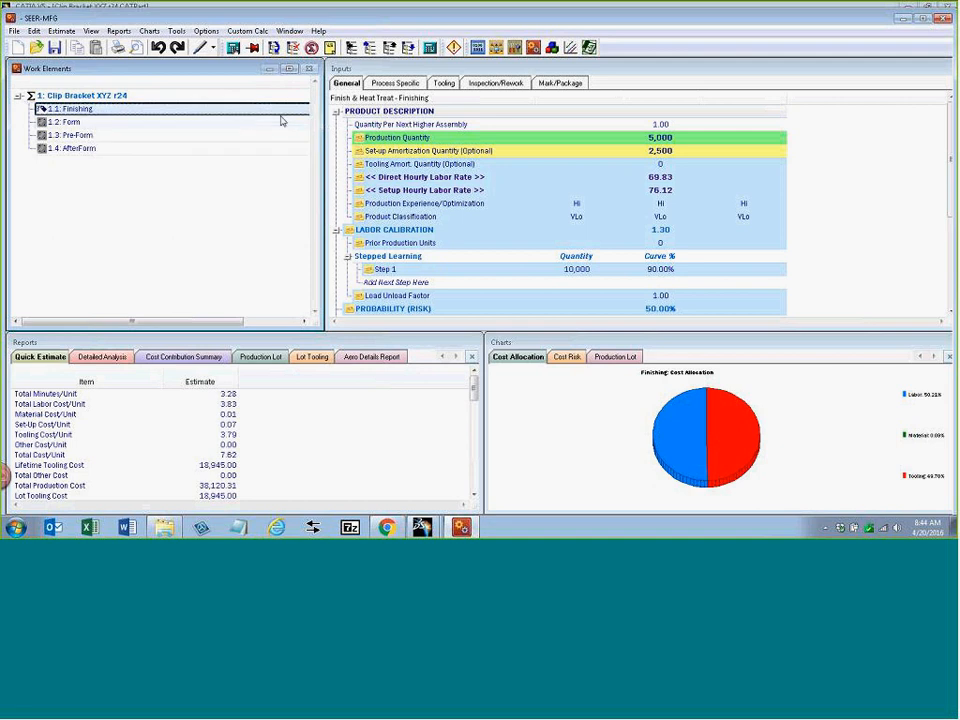
{"action": "left_click", "coordinate": [401, 84]}
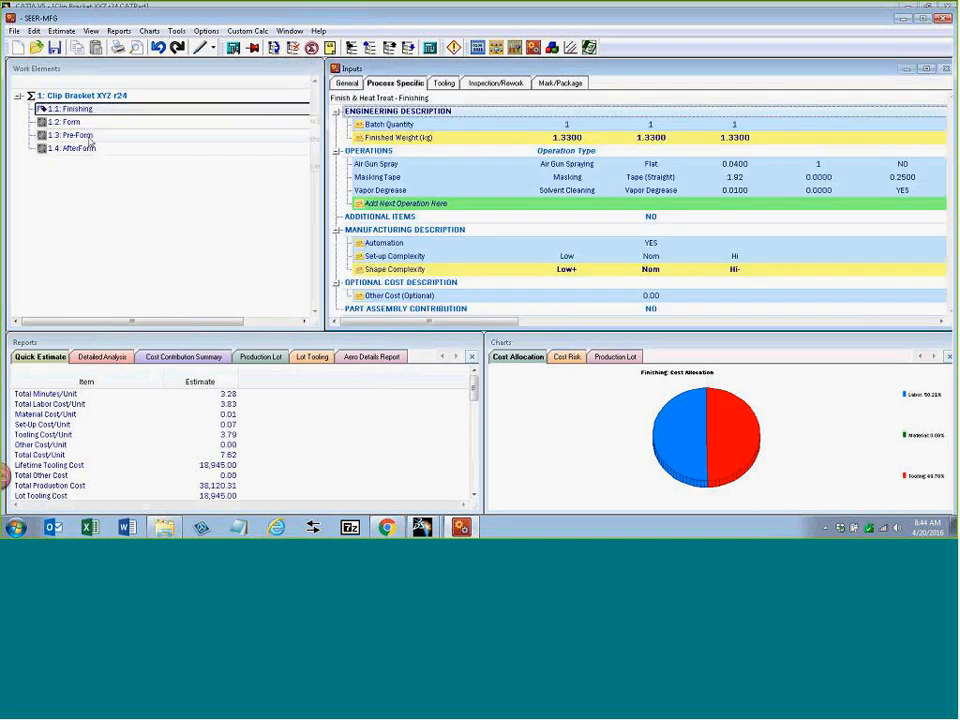
{"action": "left_click", "coordinate": [87, 123]}
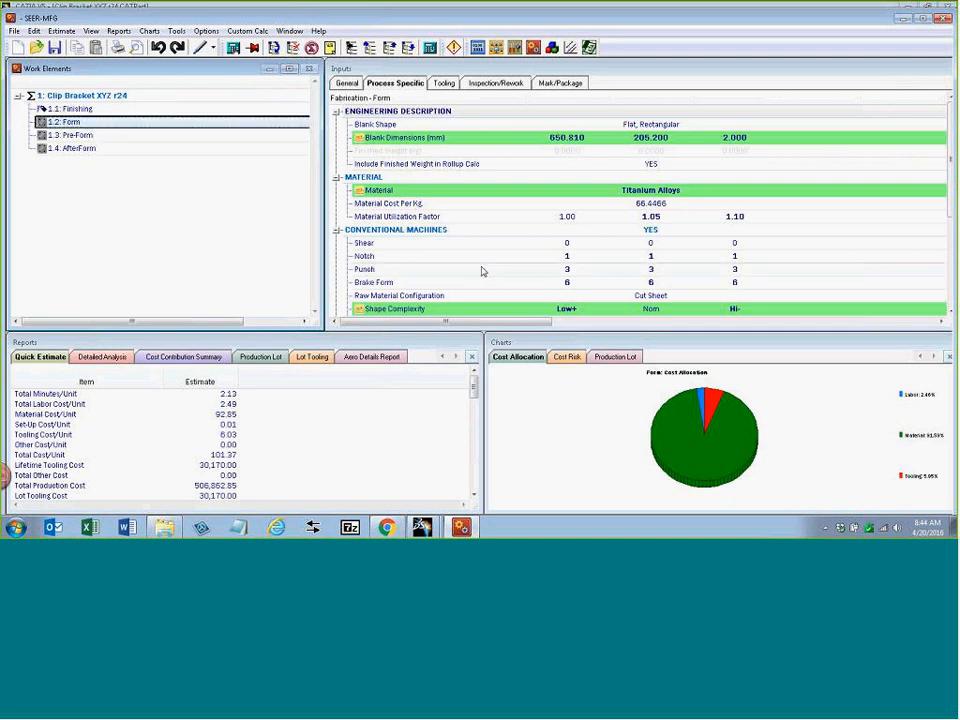
{"action": "left_click", "coordinate": [153, 138]}
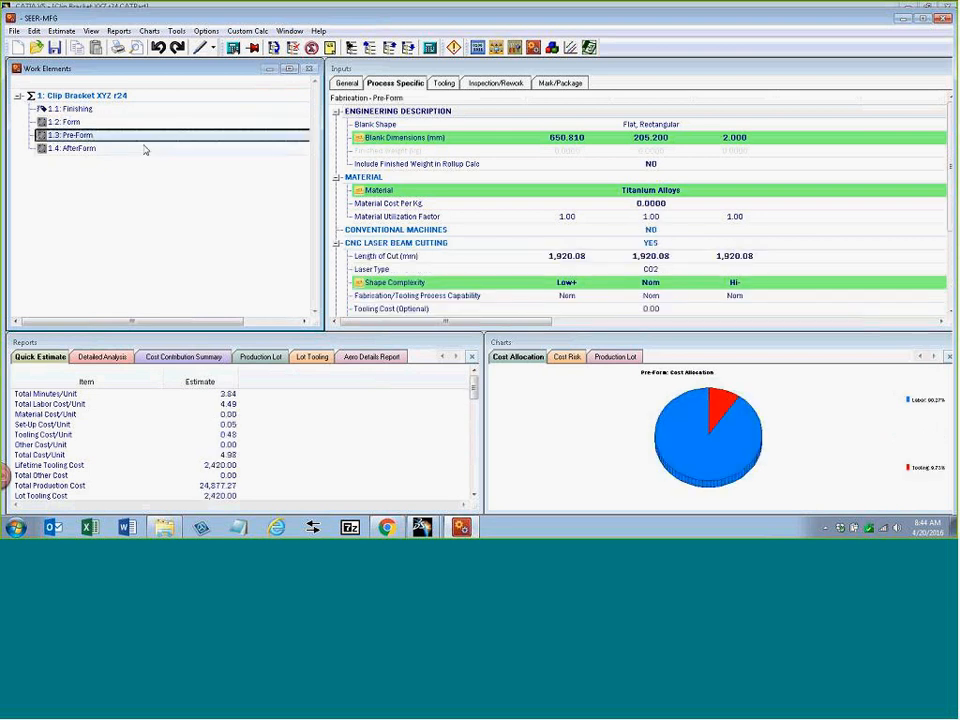
{"action": "left_click", "coordinate": [146, 149]}
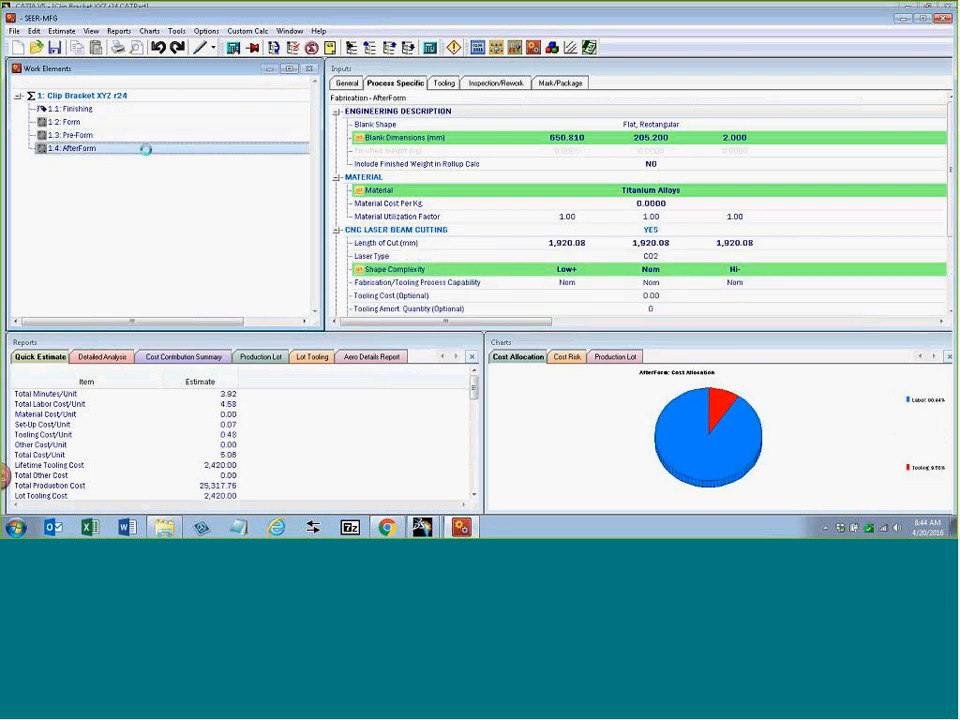
{"action": "left_click", "coordinate": [898, 20]}
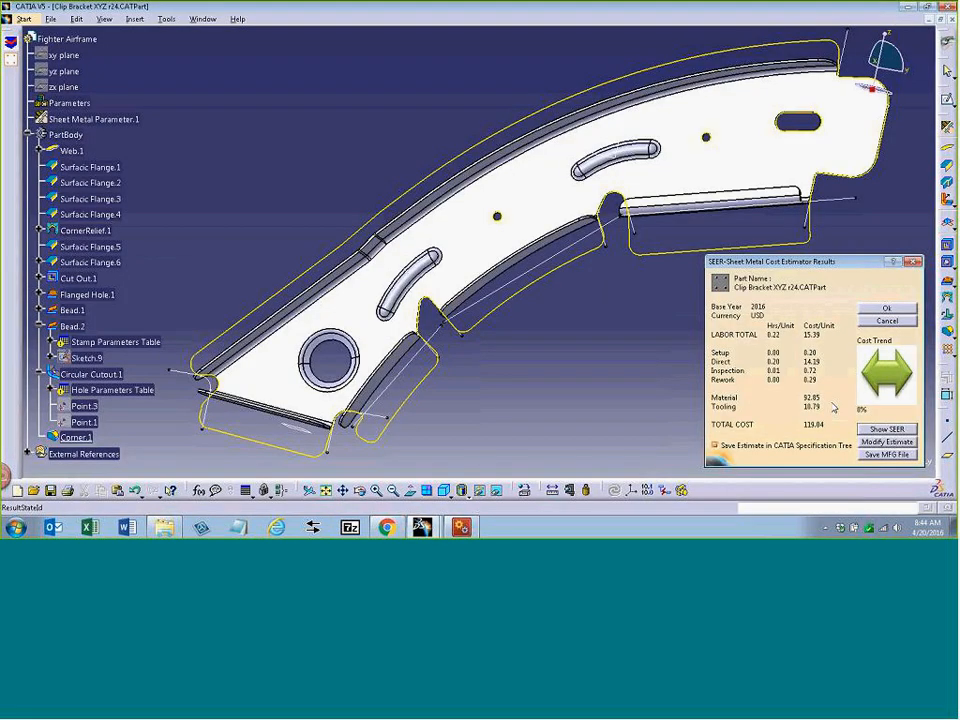
Step: Save the estimate as Clip Bracket XYZ r24.MFG in the SEER-SMCE 1.0 folder and accept the results
{"action": "left_click", "coordinate": [879, 456]}
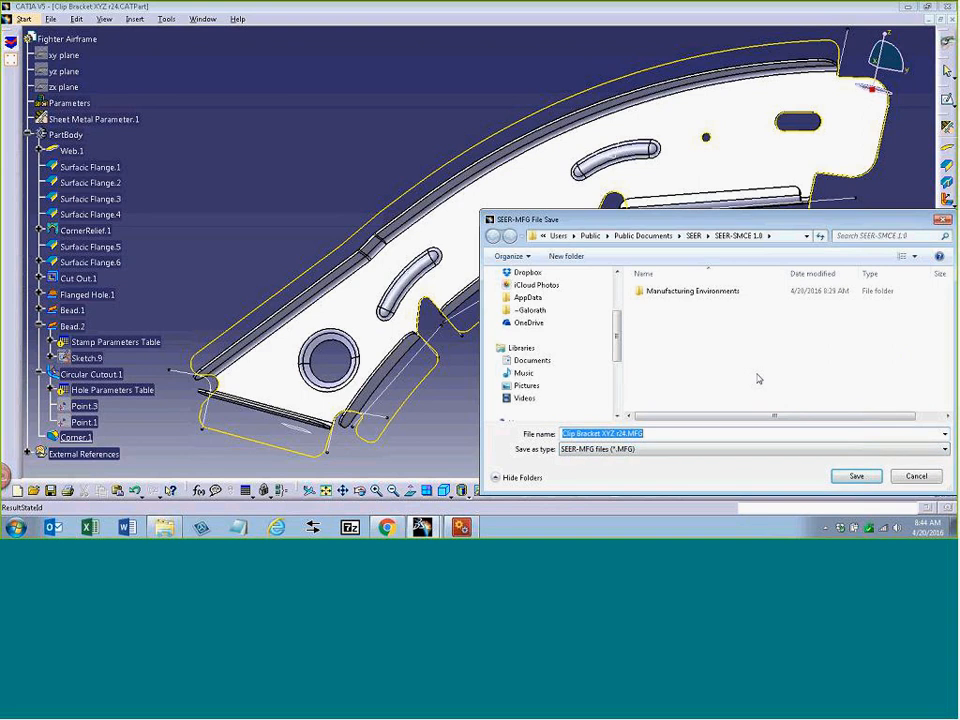
{"action": "left_click", "coordinate": [855, 475]}
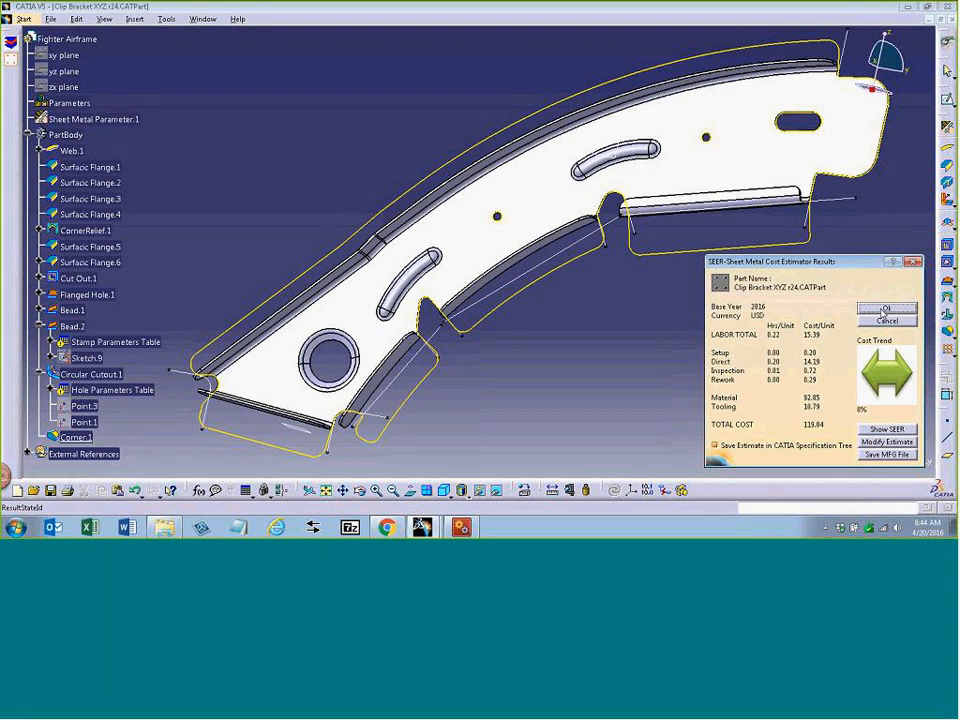
{"action": "left_click", "coordinate": [884, 309]}
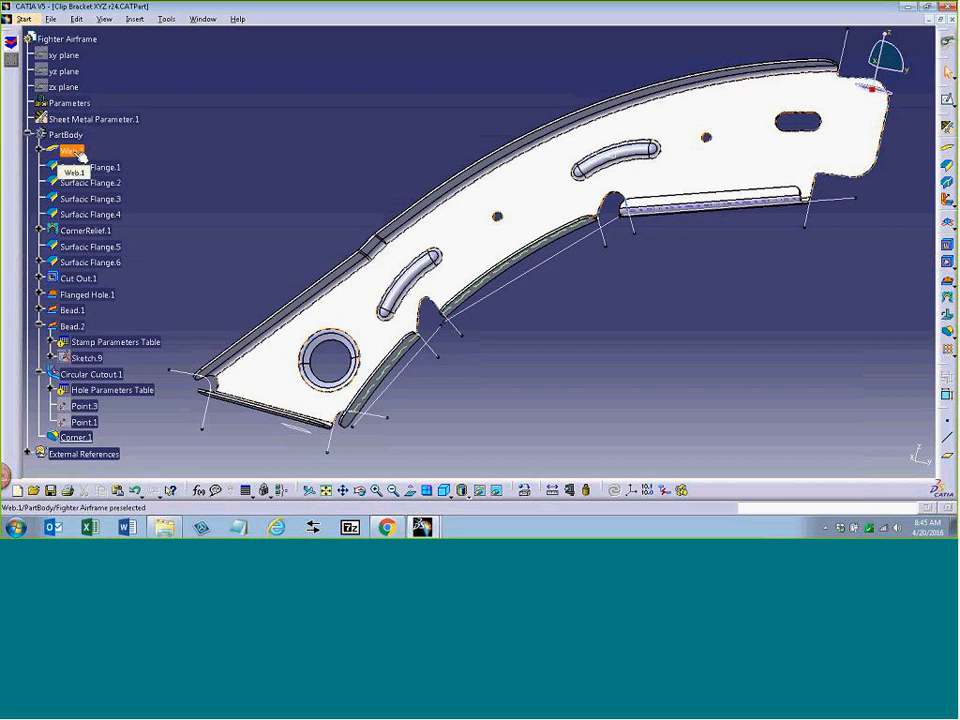
Step: Unfold the clip bracket to inspect its flat pattern, and fold it back to the 3D view
{"action": "type", "text": "c:Fold/Unfold"}
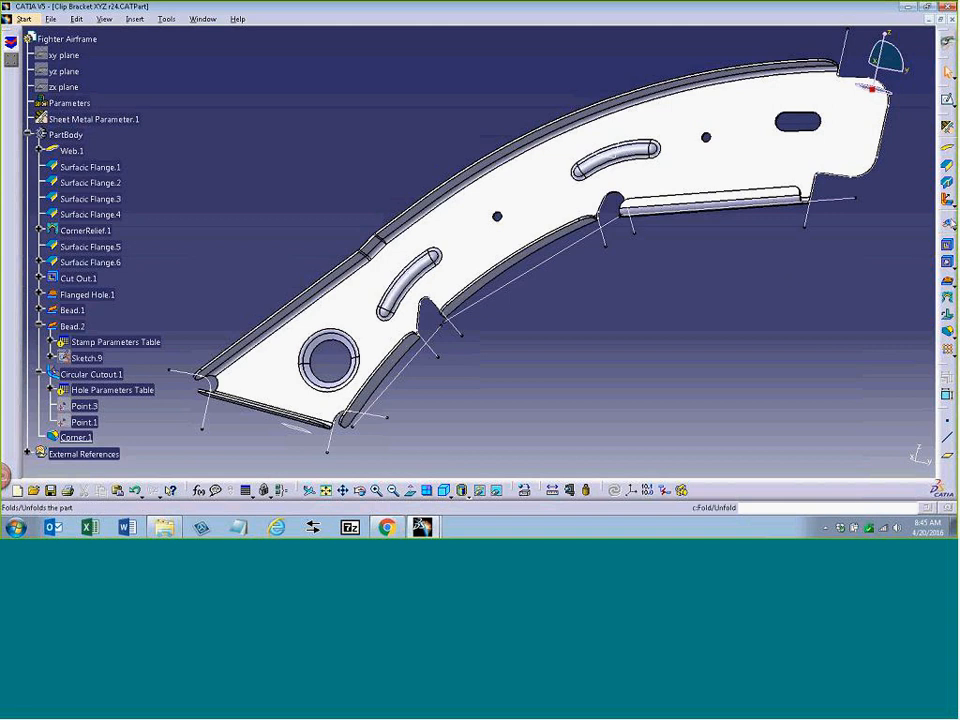
{"action": "key", "text": "Return"}
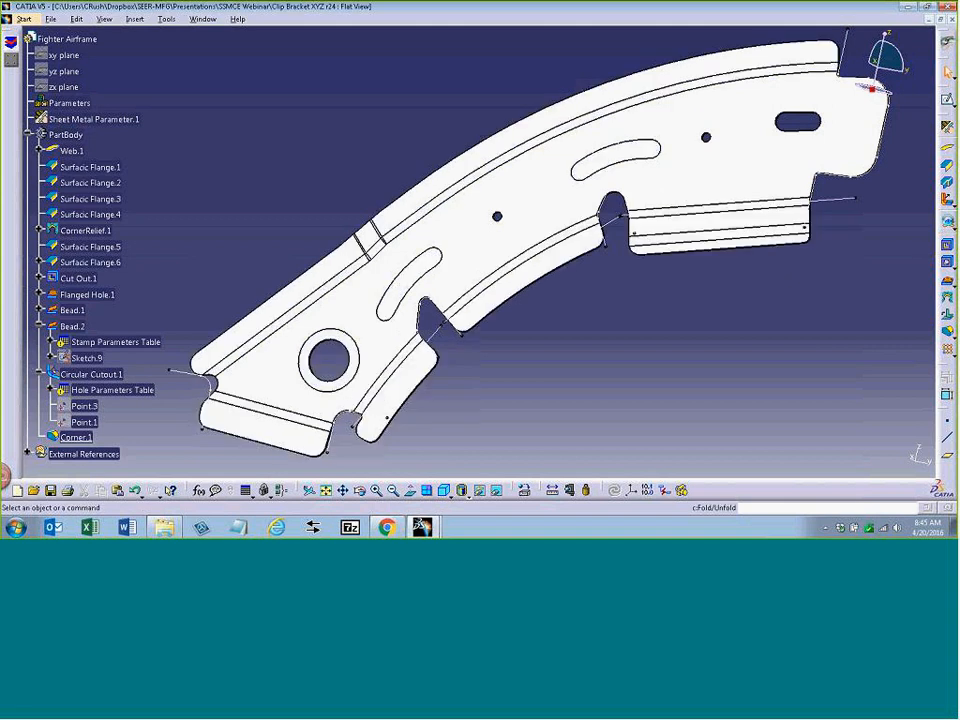
{"action": "left_click", "coordinate": [950, 224]}
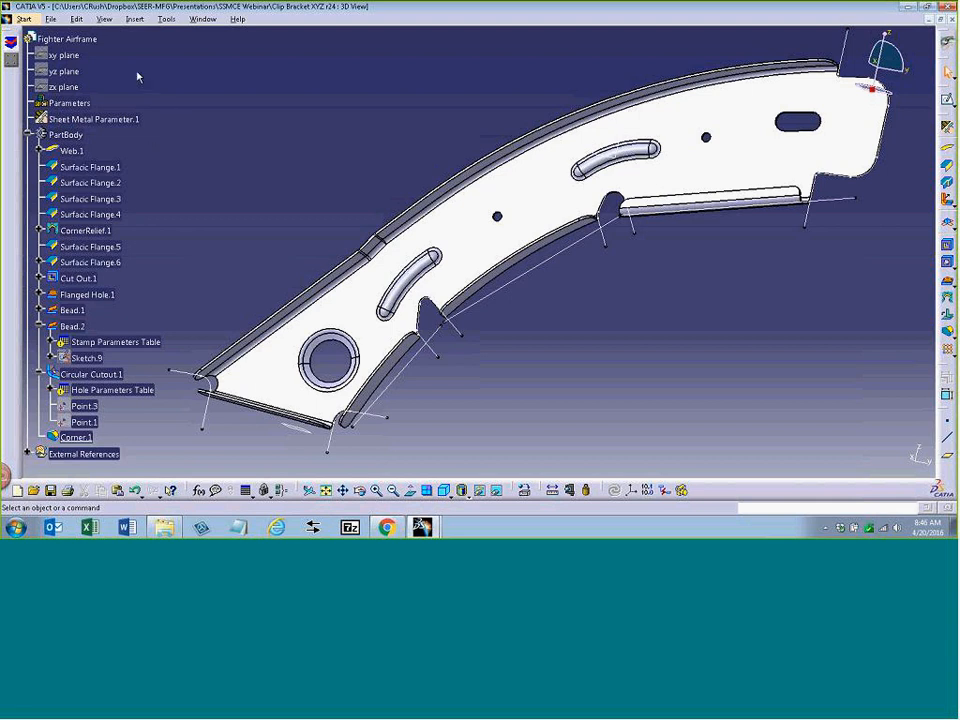
Step: Open CNC Turret Press r24.CATPart and start the SEER sheet metal cost estimator on it, with the PartBody features expanded
{"action": "left_click", "coordinate": [50, 19]}
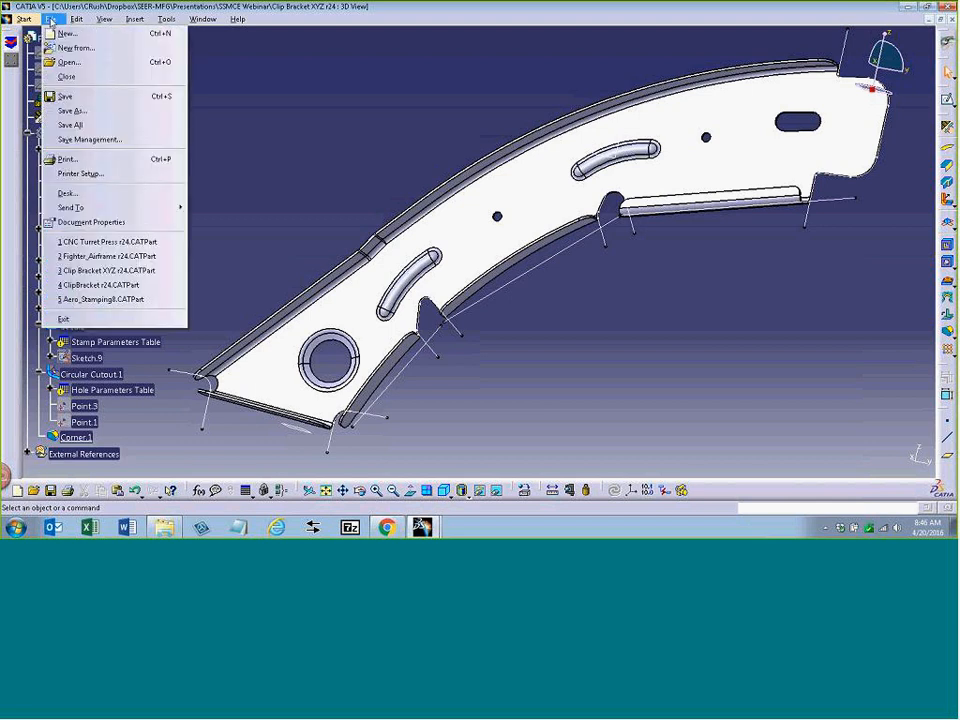
{"action": "left_click", "coordinate": [148, 247]}
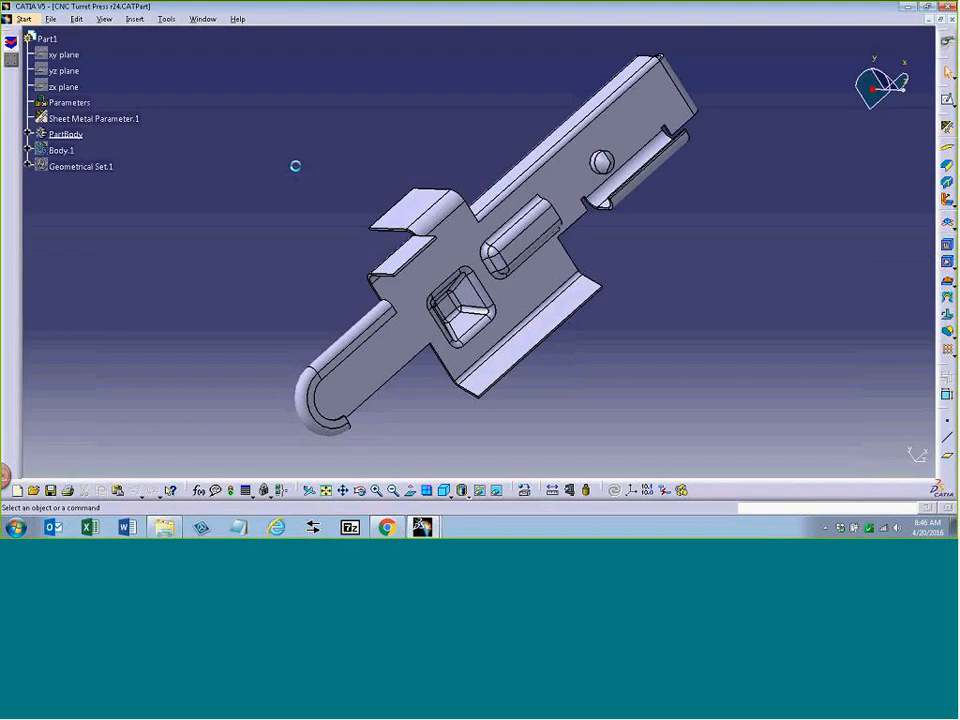
{"action": "left_click", "coordinate": [12, 61]}
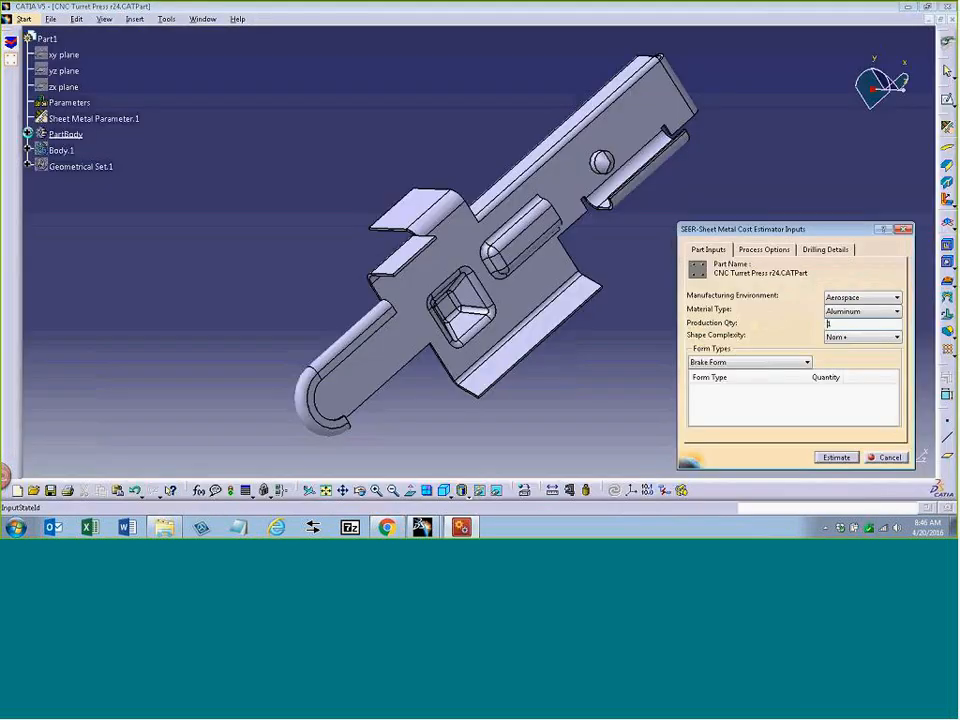
{"action": "left_click", "coordinate": [28, 133]}
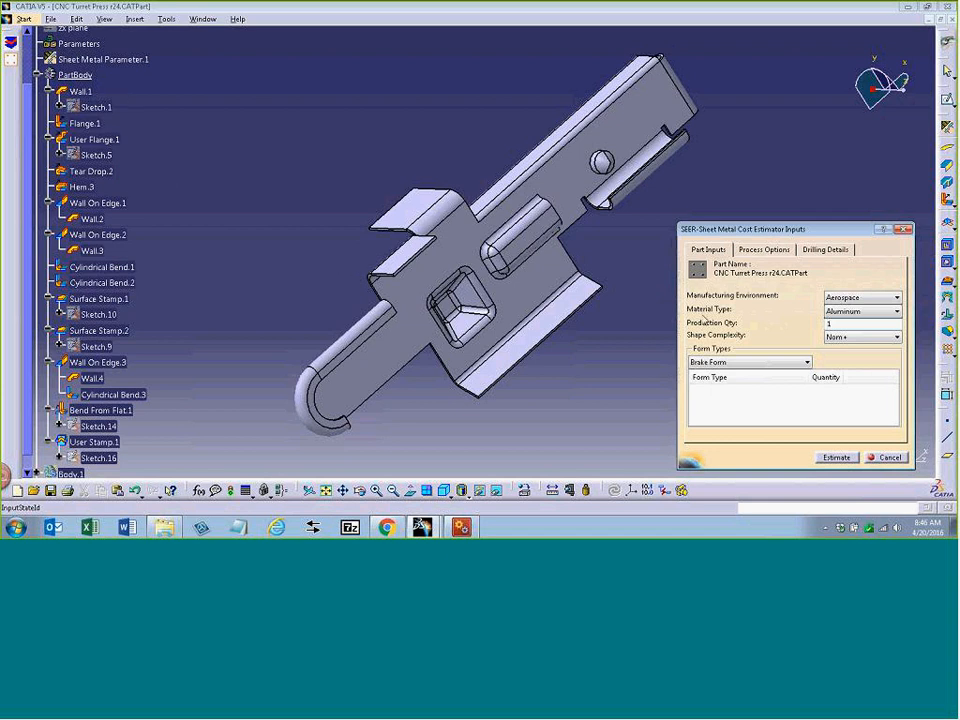
Step: Check the shape complexity choices without changing them, and set the manufacturing environment to CNC Turret Press
{"action": "left_click", "coordinate": [857, 338]}
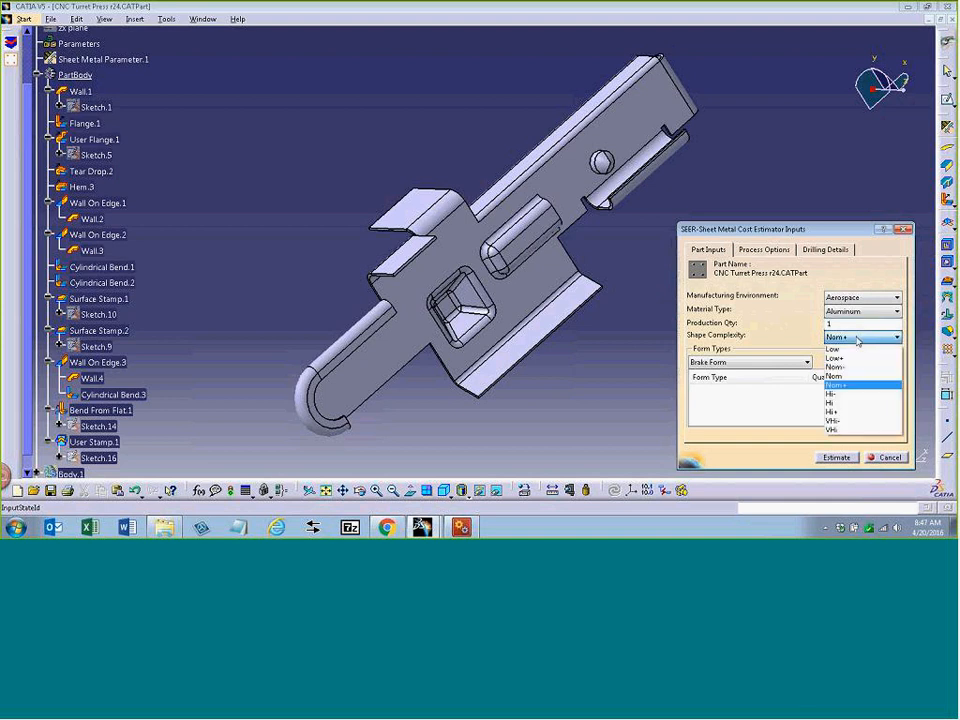
{"action": "left_click", "coordinate": [857, 340]}
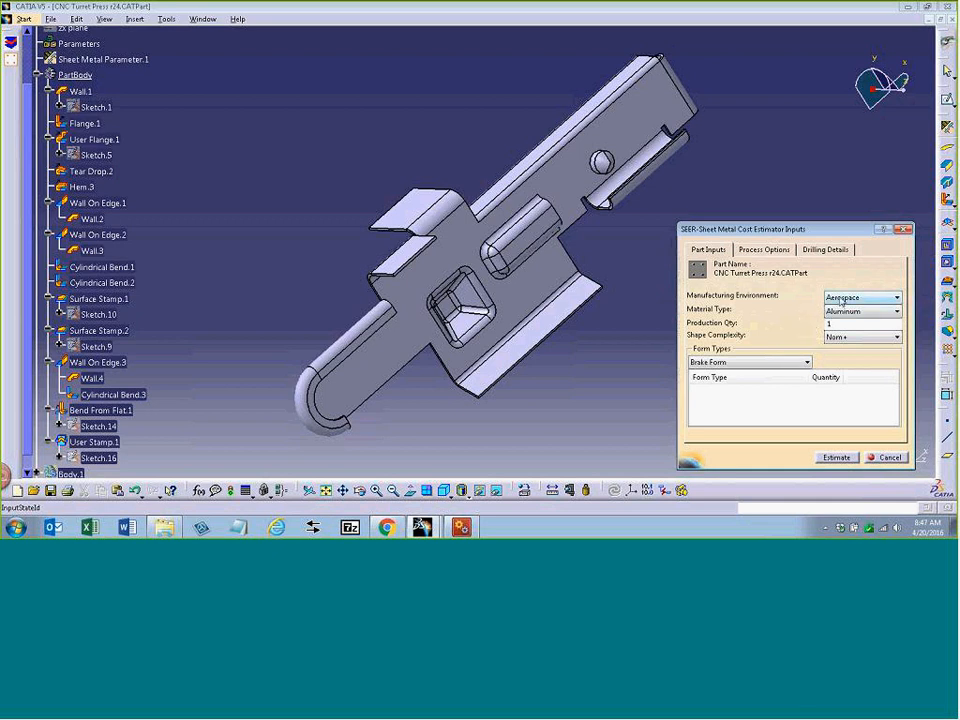
{"action": "left_click", "coordinate": [842, 298]}
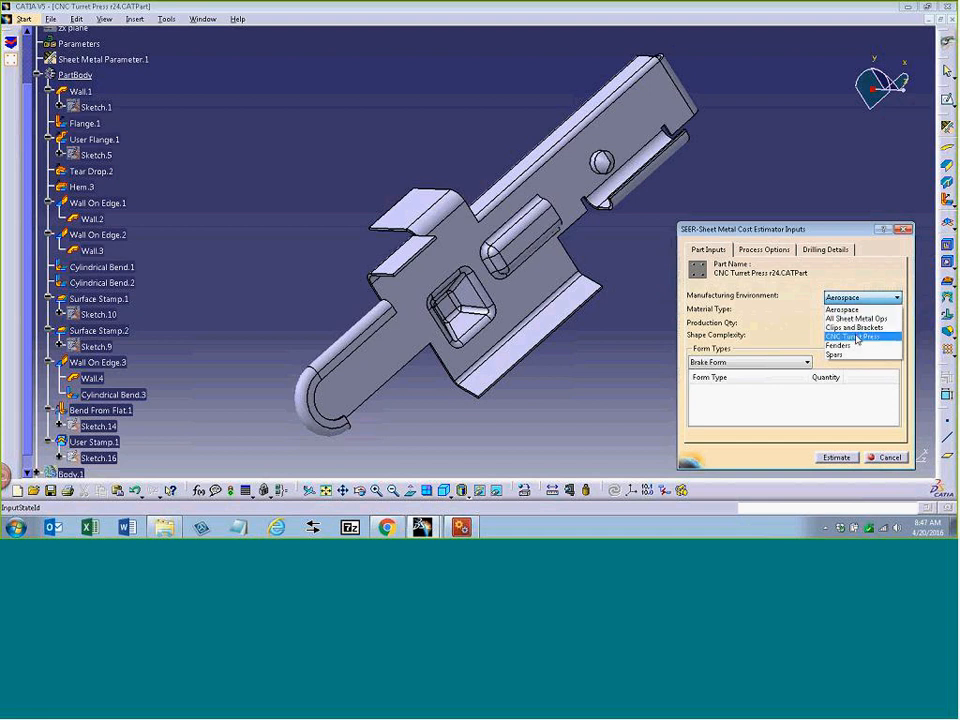
{"action": "left_click", "coordinate": [856, 337]}
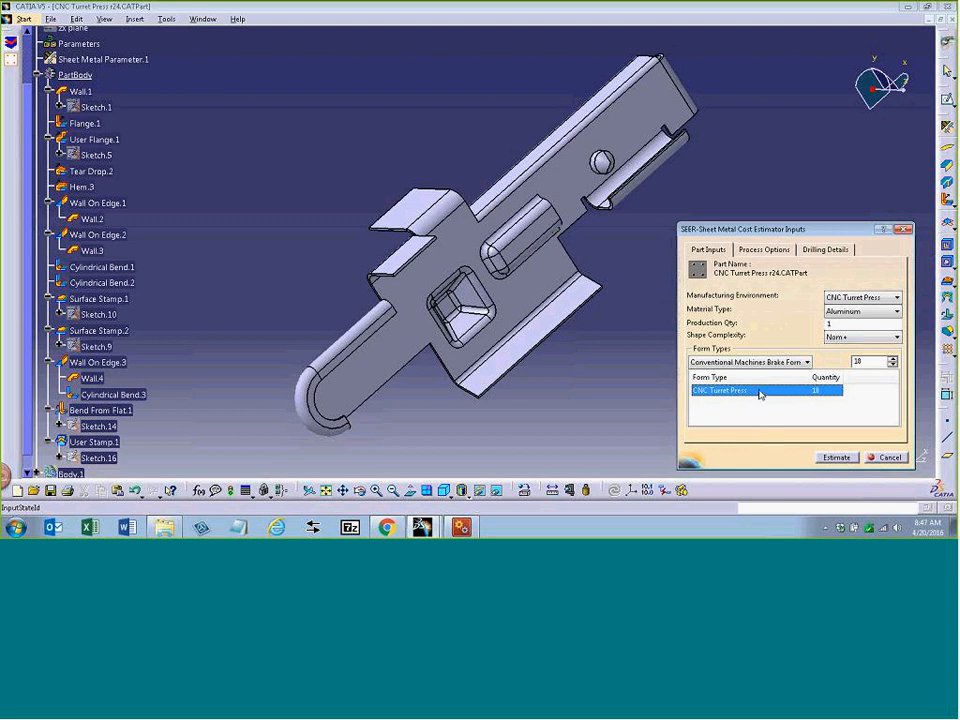
Step: Compare the form types offered for Aluminum with those for High Performance Steel, setting the material type to High Performance Steel
{"action": "left_click", "coordinate": [806, 362]}
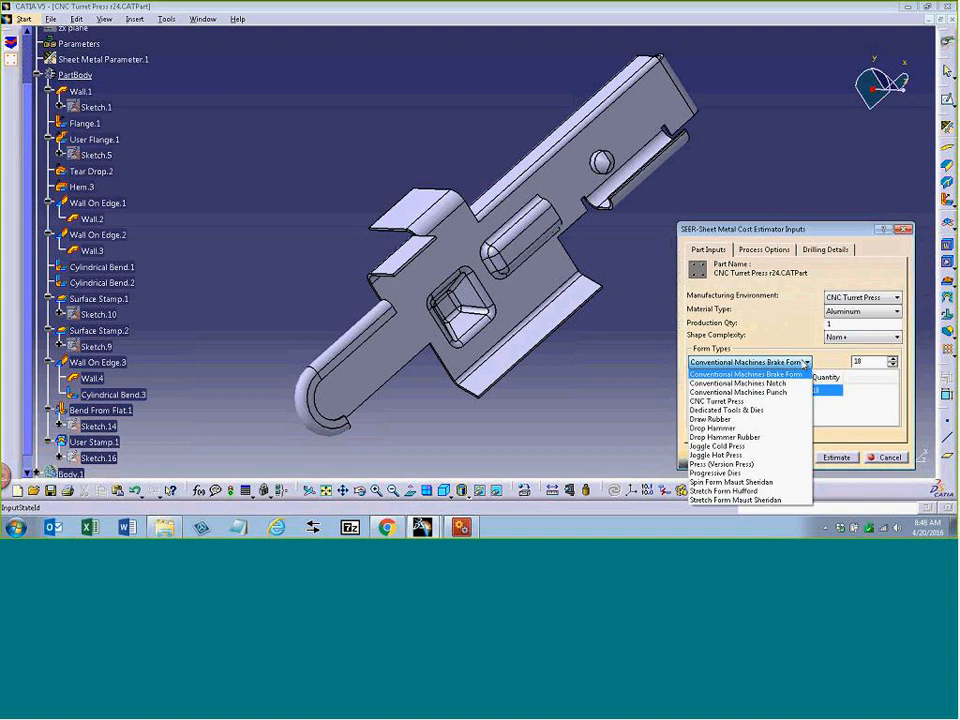
{"action": "left_click", "coordinate": [806, 362]}
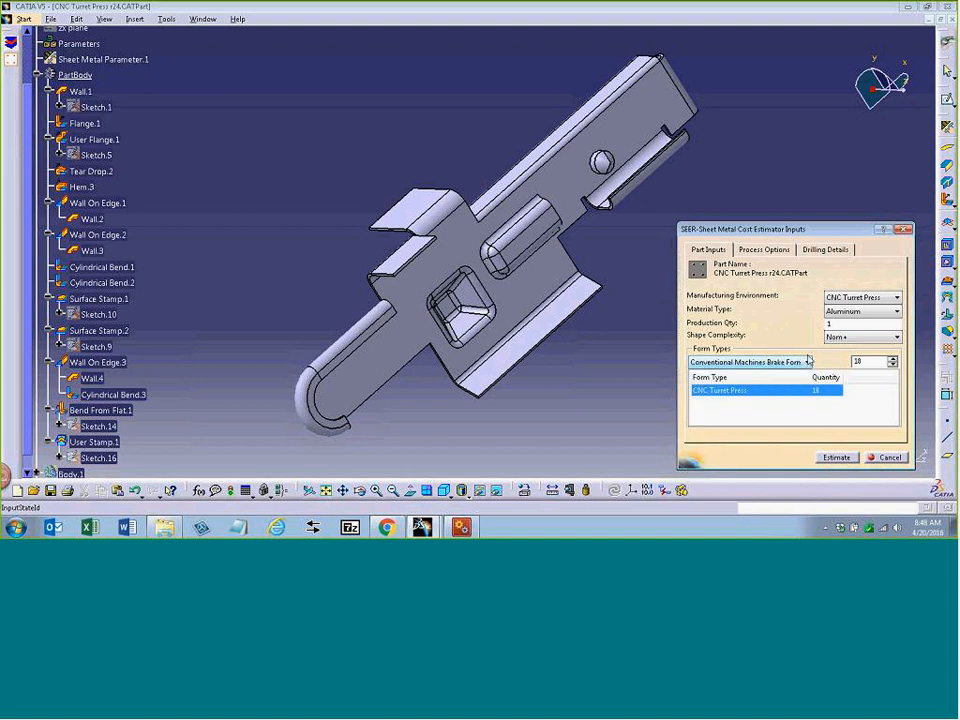
{"action": "left_click", "coordinate": [894, 311]}
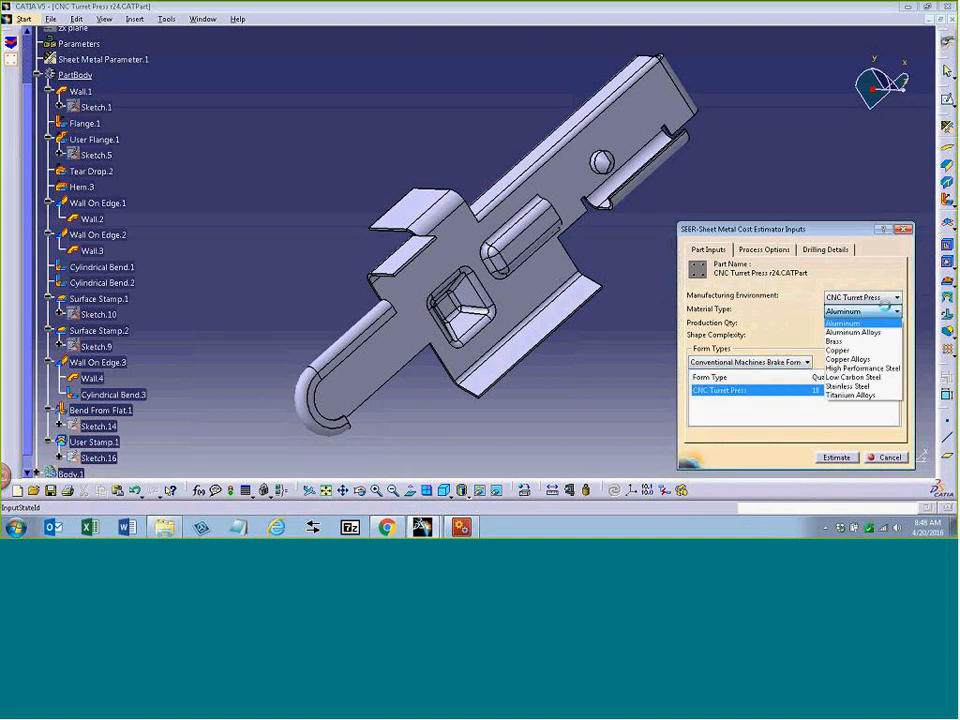
{"action": "left_click", "coordinate": [878, 369]}
{"action": "left_click", "coordinate": [806, 362]}
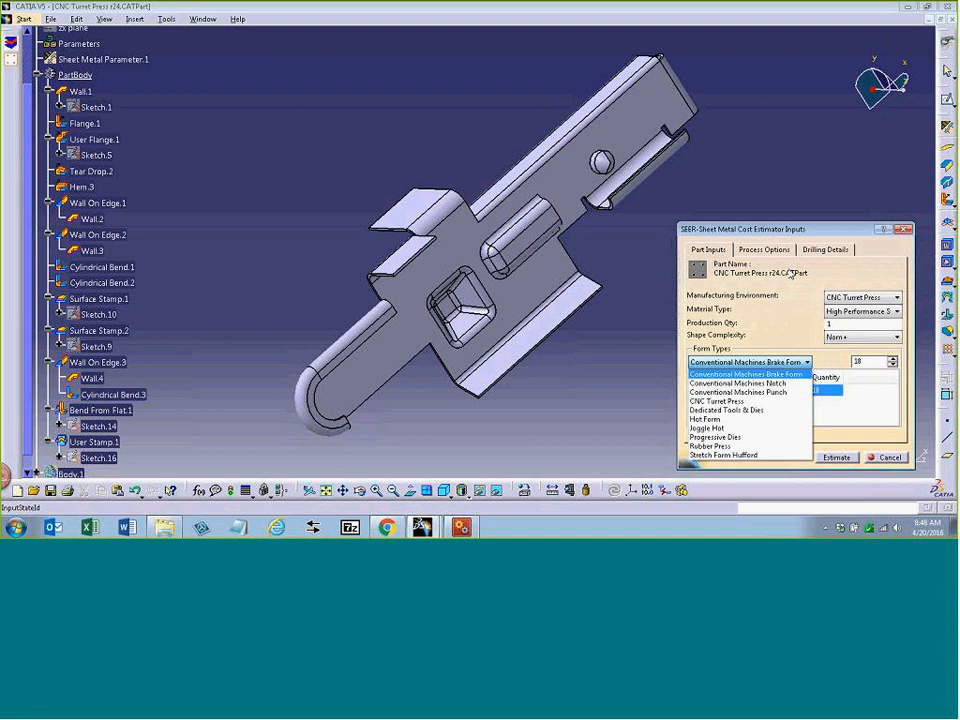
Step: Review the process options through to the detail part finish operations, and set the production quantity to 5000
{"action": "left_click", "coordinate": [784, 254]}
{"action": "left_click", "coordinate": [784, 251]}
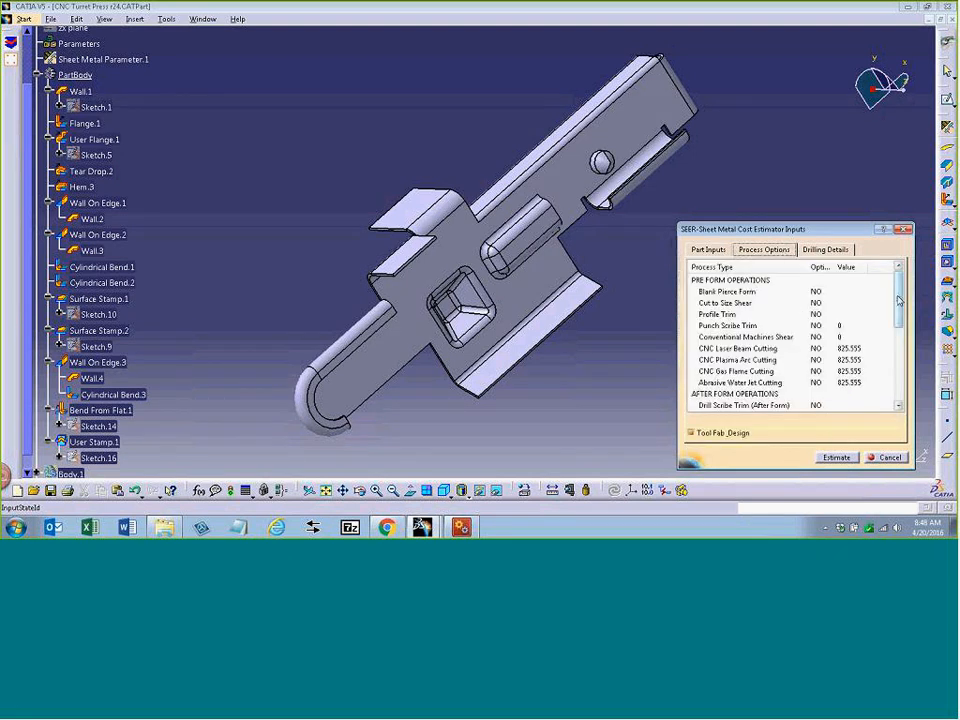
{"action": "left_click_drag", "start_coordinate": [898, 300], "coordinate": [898, 358]}
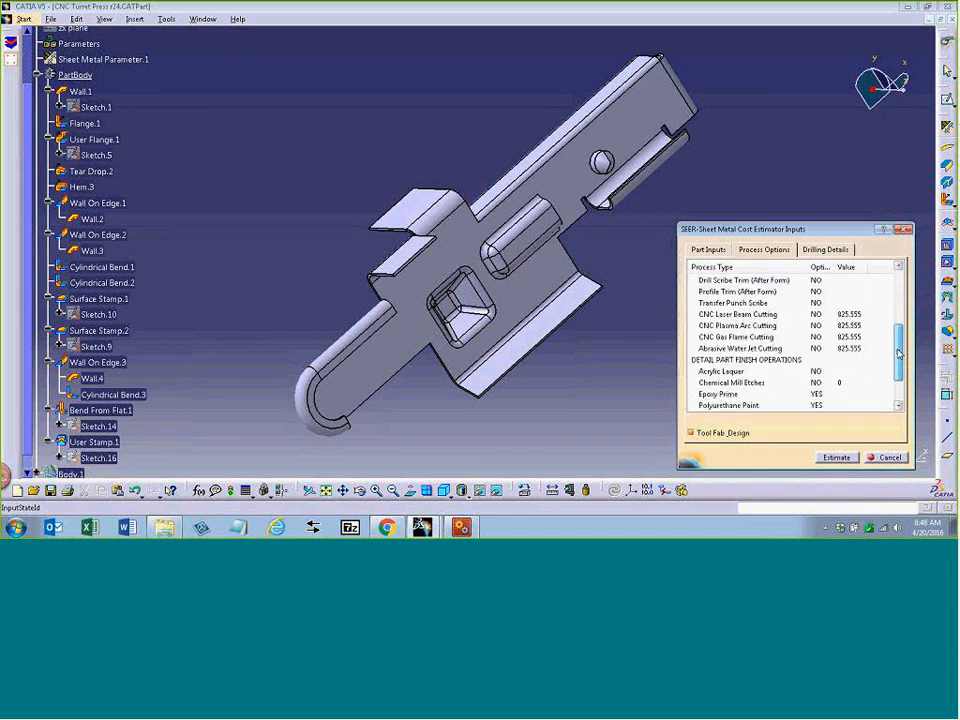
{"action": "left_click", "coordinate": [716, 255]}
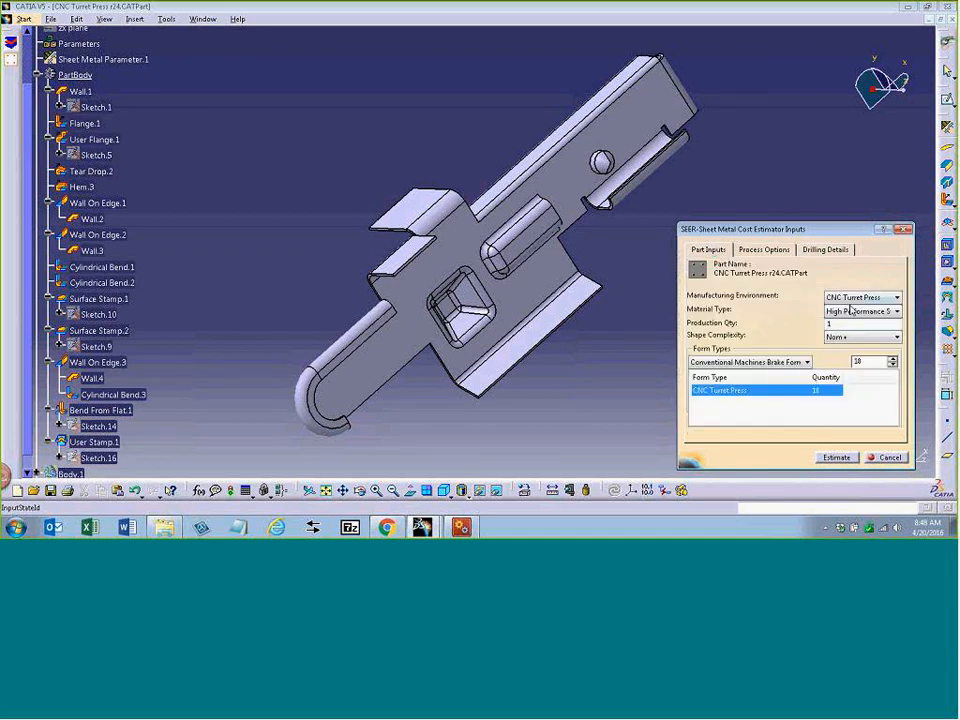
{"action": "double_click", "coordinate": [840, 324]}
{"action": "type", "text": "5000"}
Step: Check the CNC Laser Beam Cutting and Profile Trim pre-form options without changing them, and run the estimate
{"action": "left_click", "coordinate": [769, 257]}
{"action": "left_click_drag", "start_coordinate": [899, 369], "coordinate": [899, 314]}
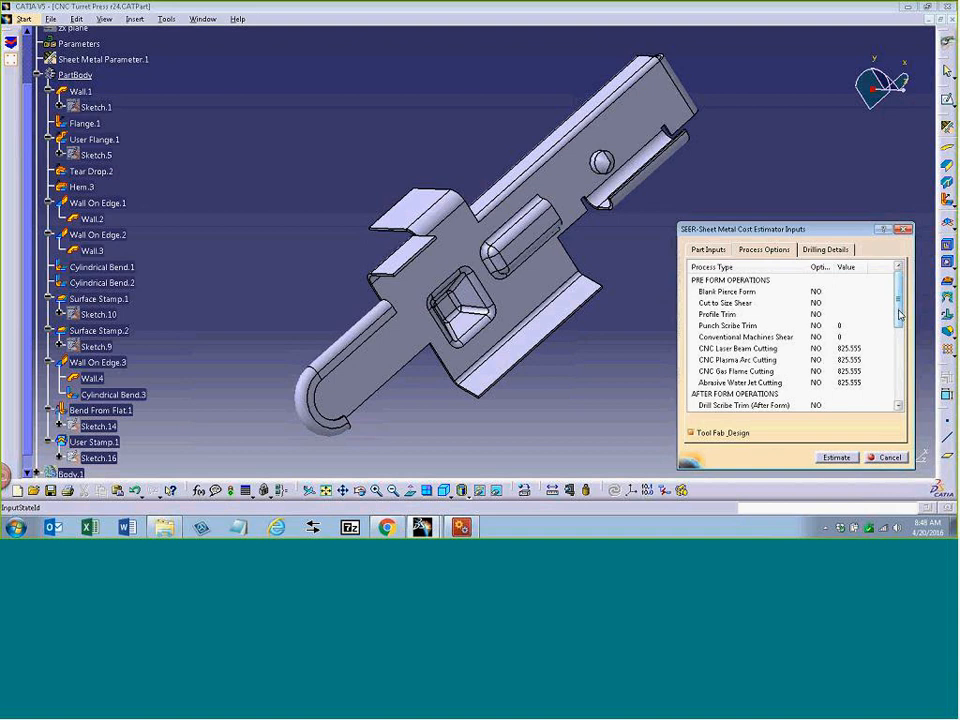
{"action": "left_click", "coordinate": [815, 348]}
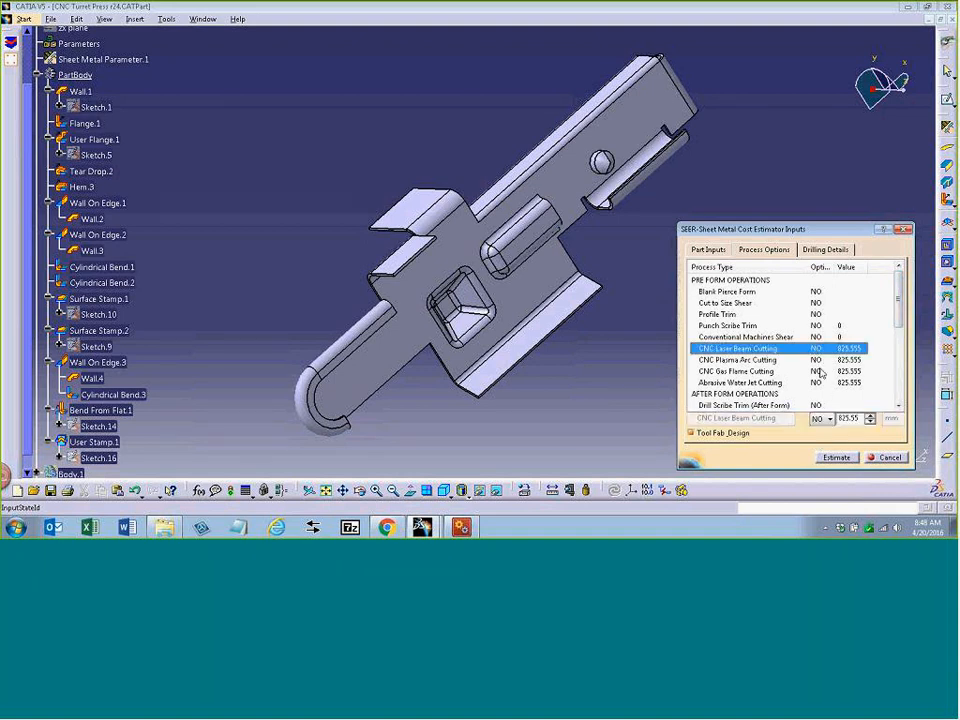
{"action": "left_click", "coordinate": [815, 314]}
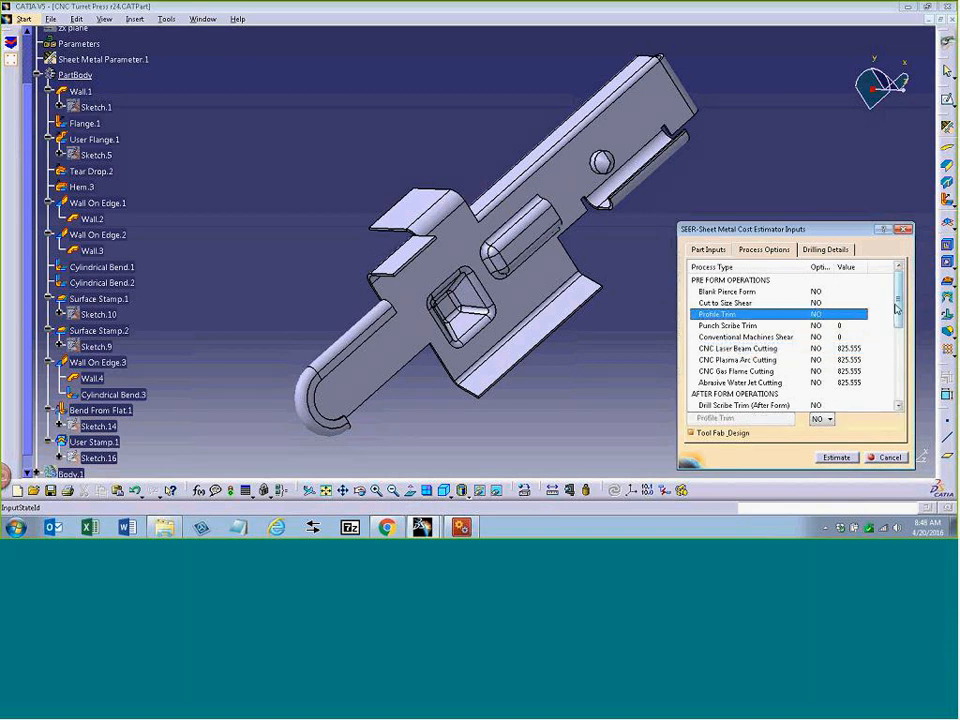
{"action": "left_click", "coordinate": [836, 458]}
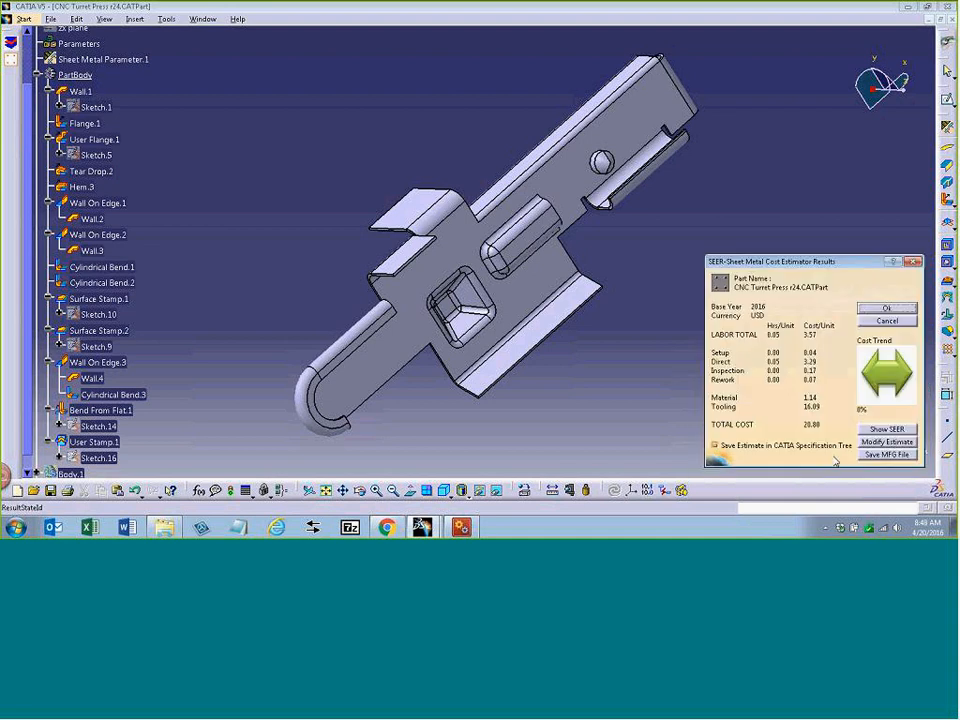
Step: Show the estimate in SEER-MFG and examine the Form element's general inputs and process-specific CNC turret press inputs
{"action": "left_click", "coordinate": [886, 430]}
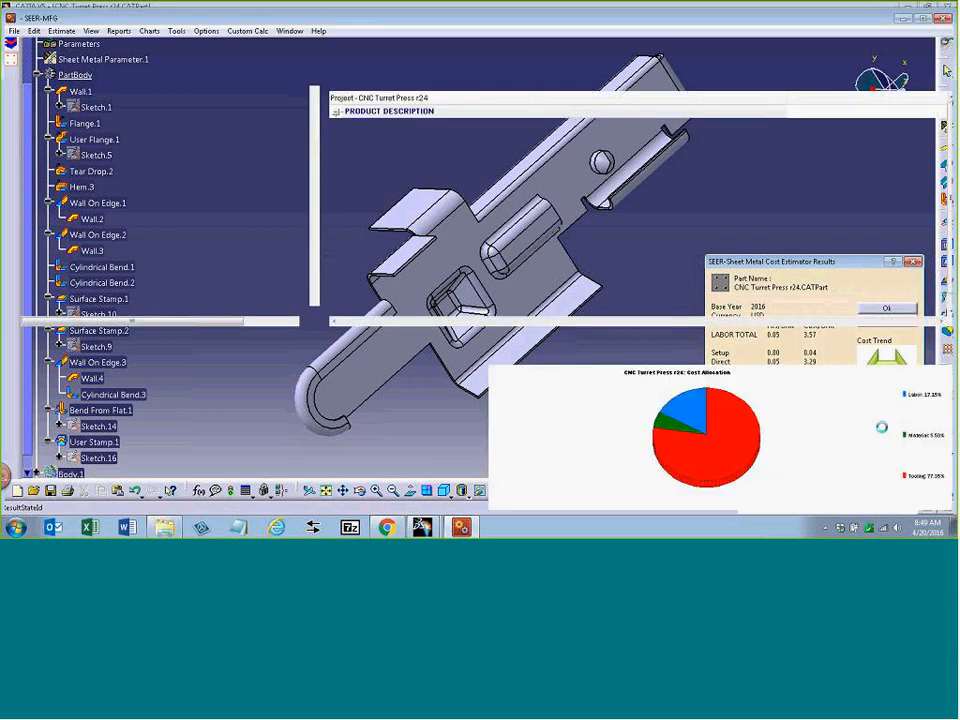
{"action": "left_click", "coordinate": [70, 108]}
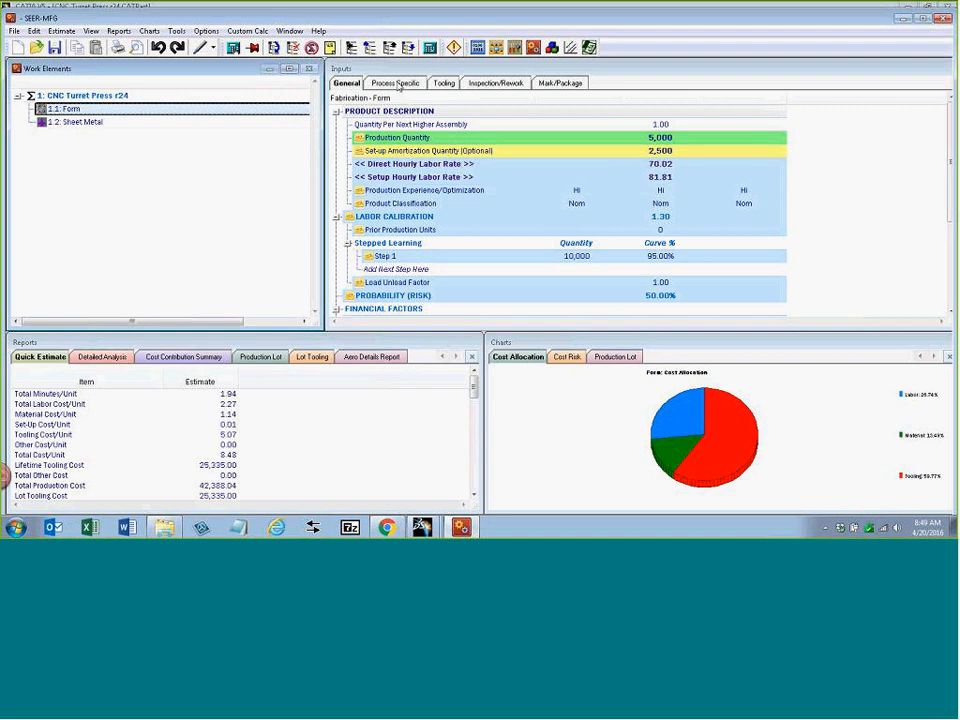
{"action": "left_click", "coordinate": [396, 84]}
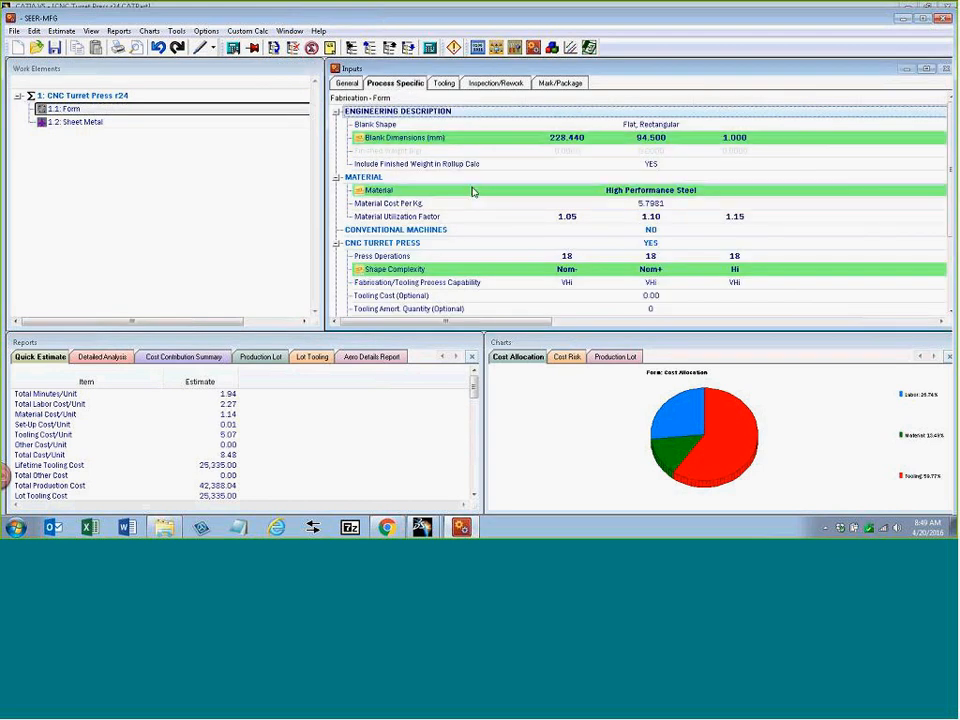
{"action": "left_click", "coordinate": [466, 257]}
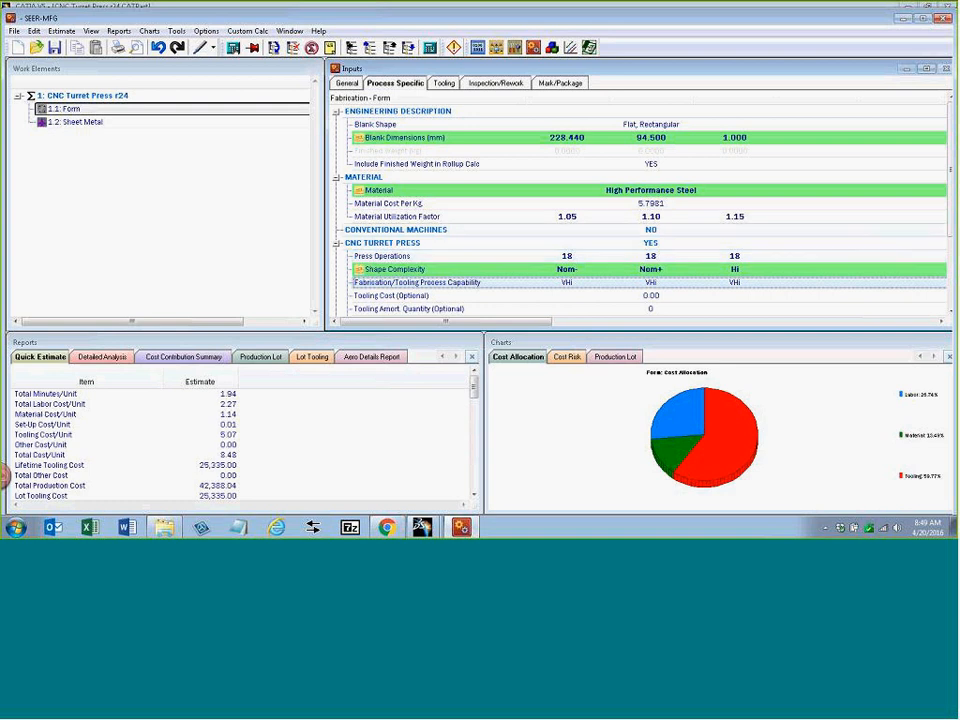
Step: Examine the Sheet Metal element's process-specific inputs, including the Epoxy Prime and Polyurethane Paint detail part finish operations
{"action": "left_click", "coordinate": [153, 126]}
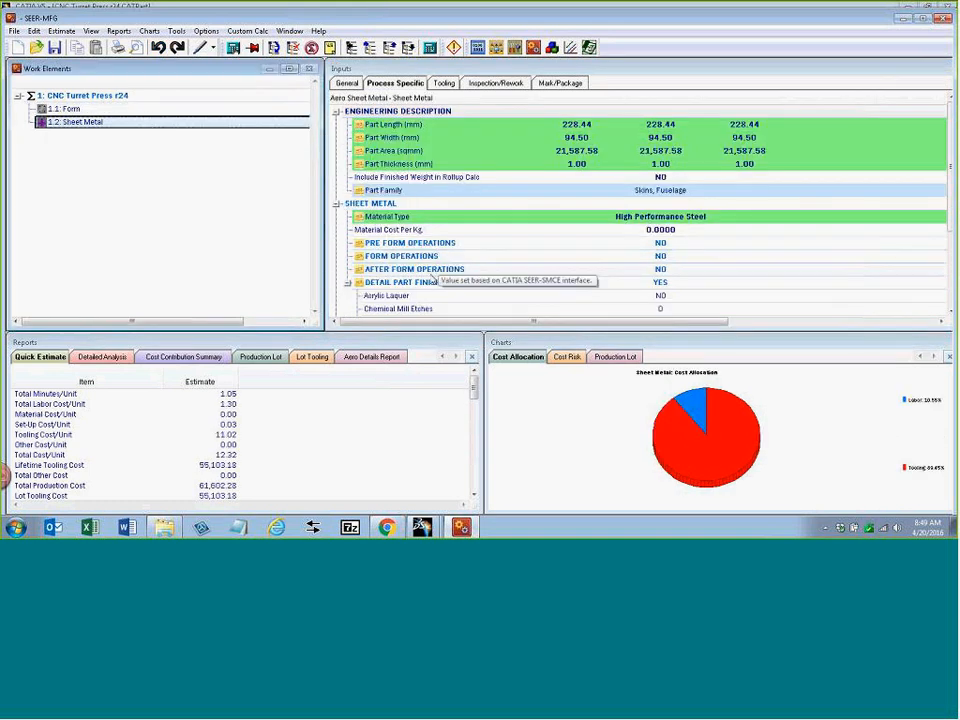
{"action": "left_click", "coordinate": [433, 284]}
{"action": "scroll", "coordinate": [433, 287], "scroll_direction": "down", "scroll_amount": 2}
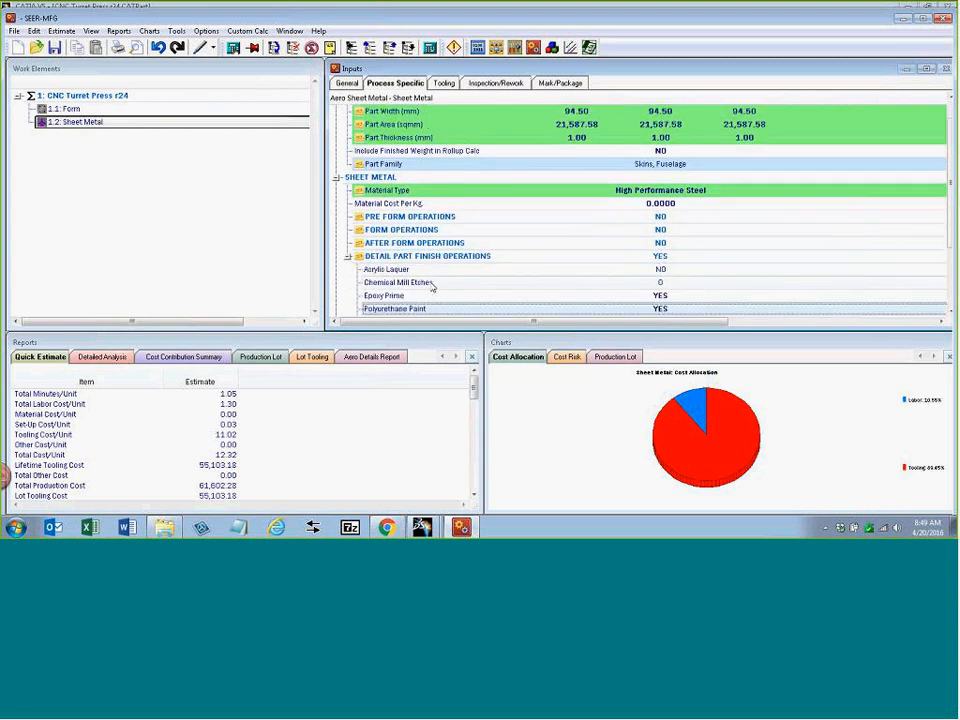
{"action": "scroll", "coordinate": [433, 287], "scroll_direction": "up", "scroll_amount": 1}
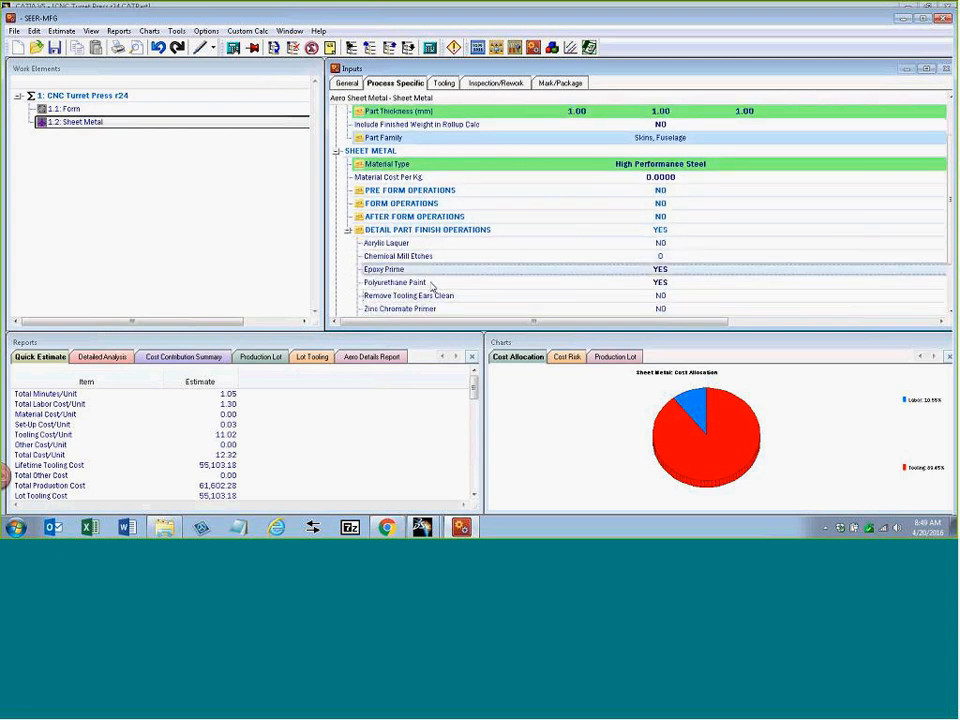
{"action": "left_click", "coordinate": [432, 284]}
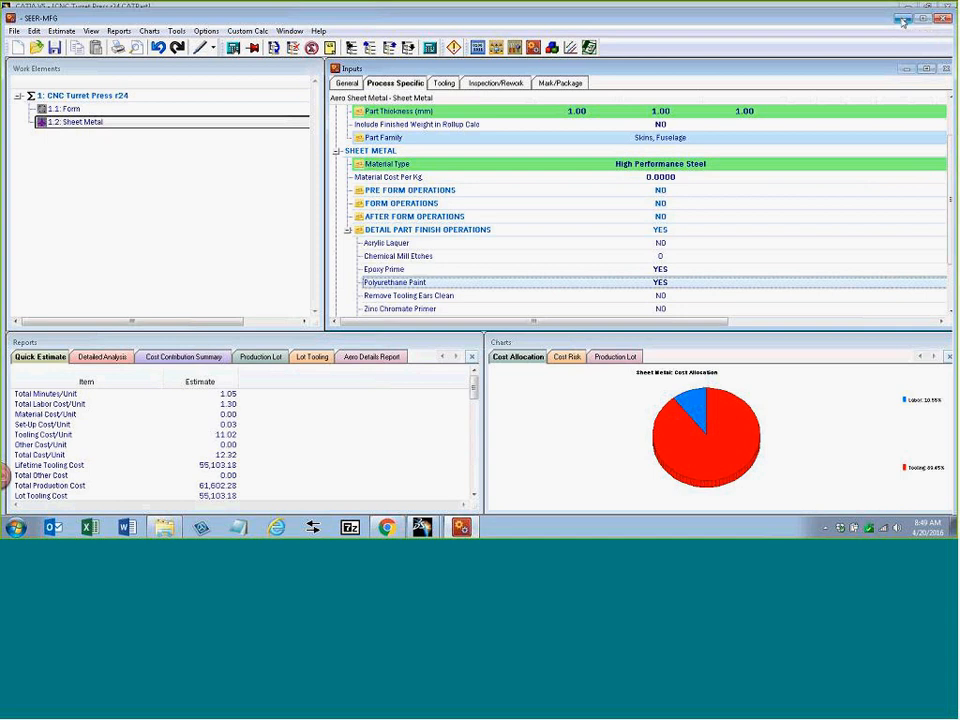
Step: Read the Sheet Metal element's Detailed Analysis report, and switch back to the estimator results in CATIA
{"action": "left_click", "coordinate": [103, 357]}
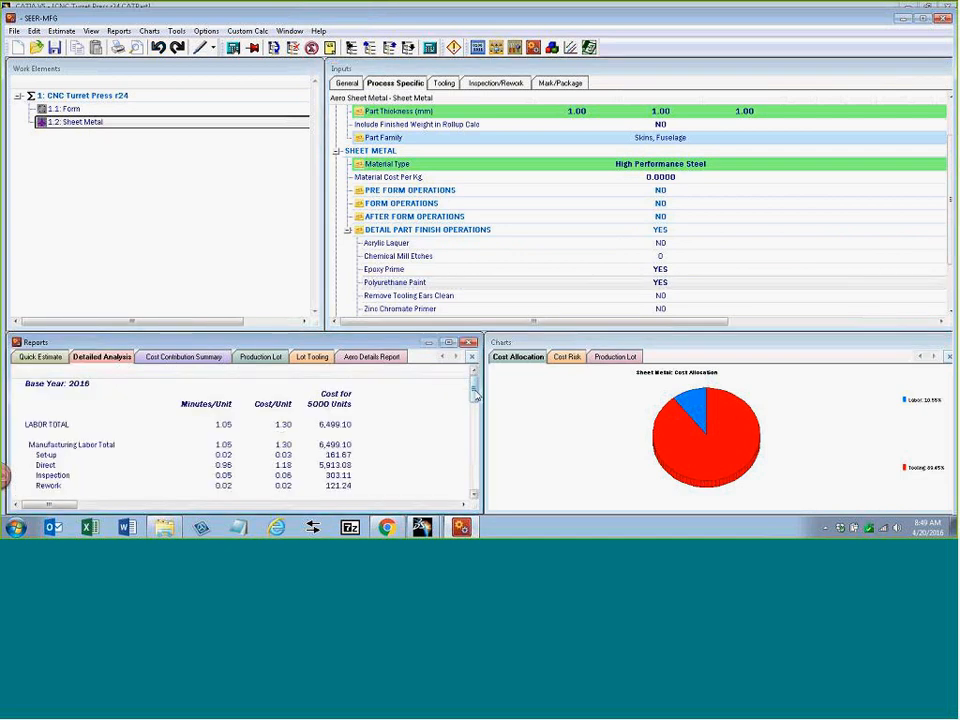
{"action": "mouse_move", "coordinate": [476, 395]}
{"action": "left_mouse_down"}
{"action": "mouse_move", "coordinate": [476, 415]}
{"action": "mouse_move", "coordinate": [476, 397]}
{"action": "left_mouse_up"}
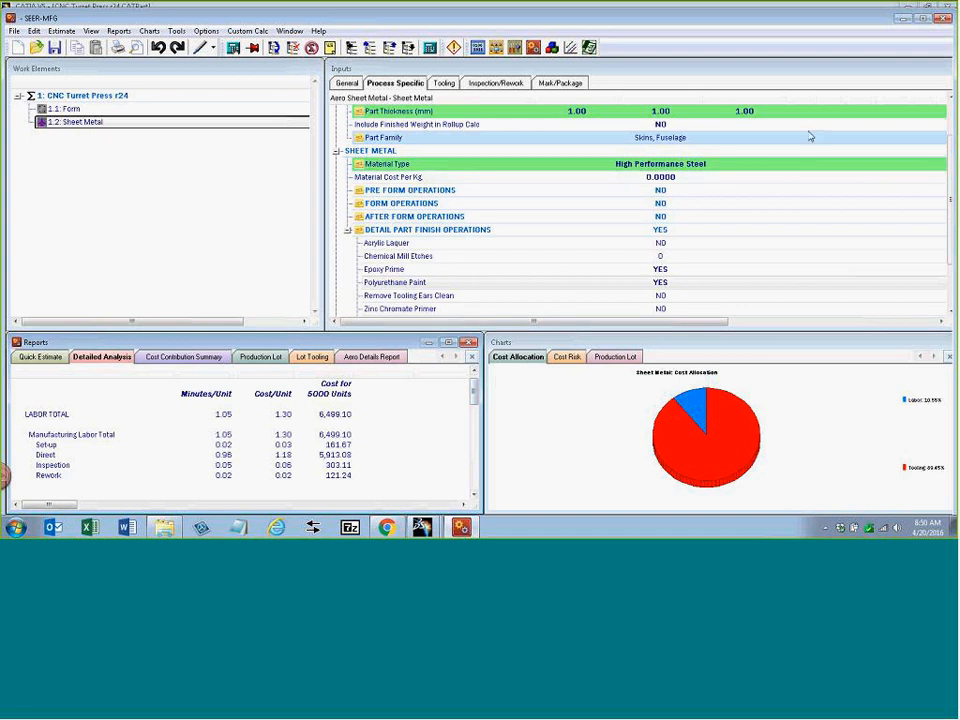
{"action": "left_click", "coordinate": [902, 22]}
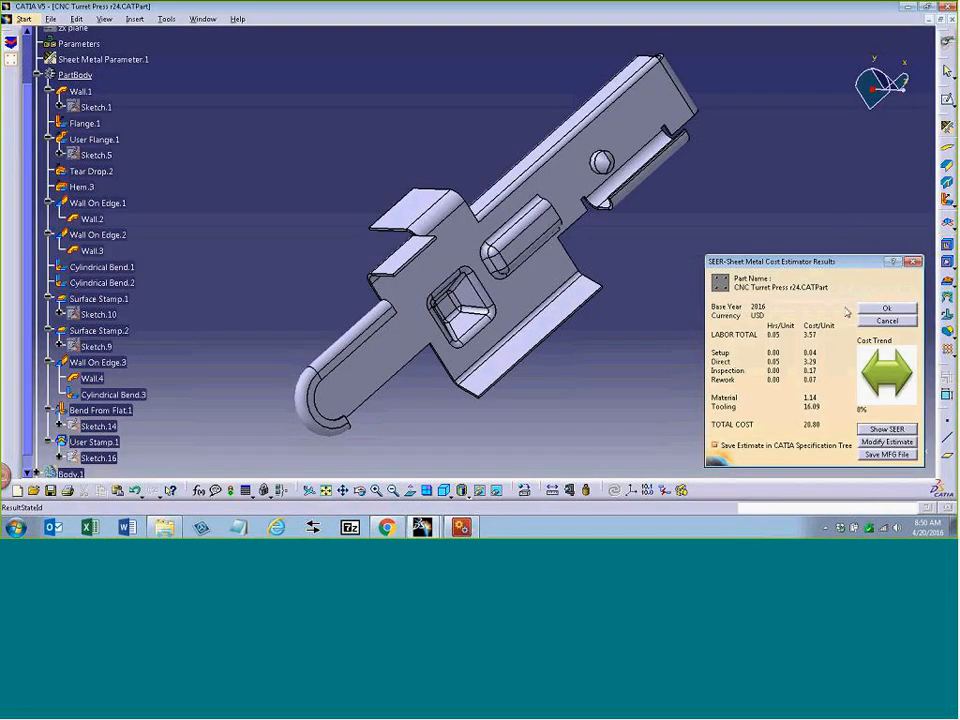
Step: Modify the estimate by removing the CNC Turret Press form type and adding Progressive Dies instead
{"action": "left_click", "coordinate": [886, 442]}
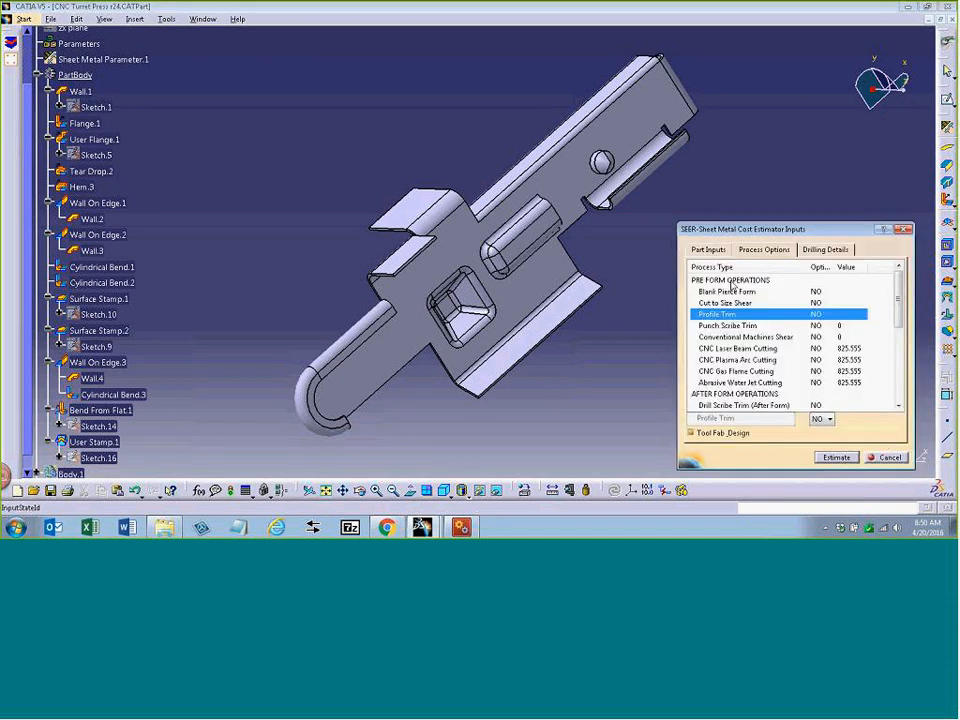
{"action": "left_click", "coordinate": [707, 252]}
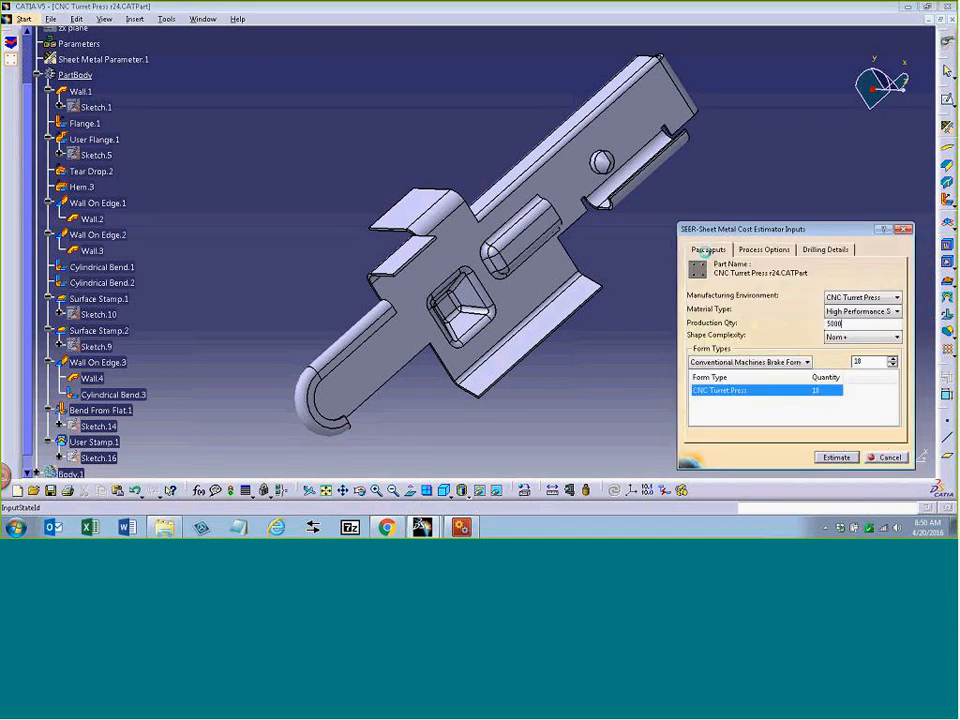
{"action": "right_click", "coordinate": [733, 394]}
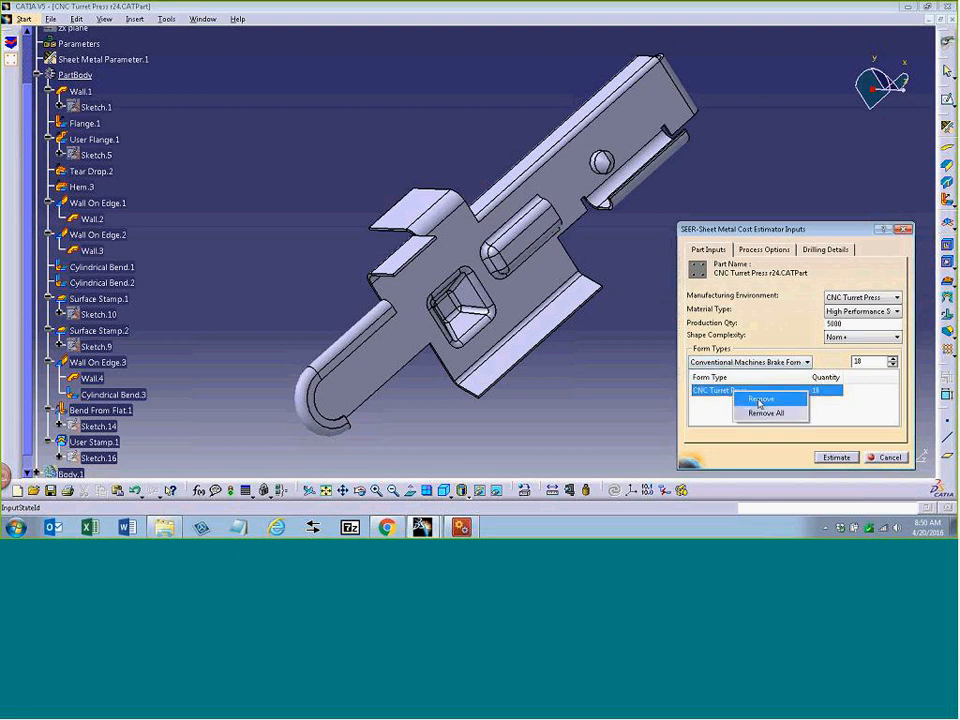
{"action": "left_click", "coordinate": [758, 400]}
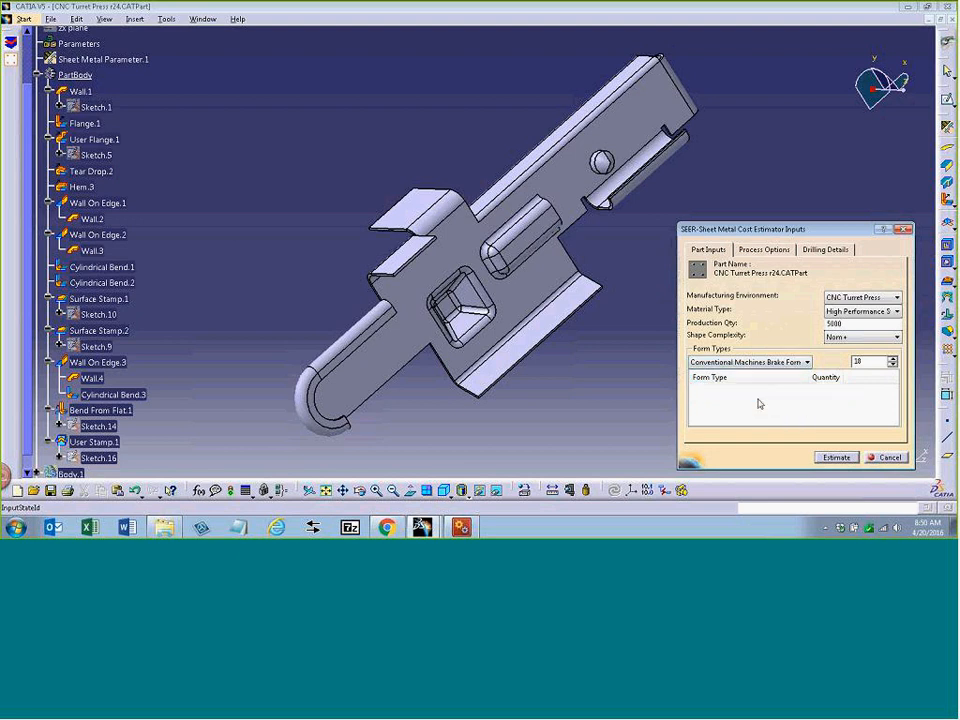
{"action": "left_click", "coordinate": [806, 362]}
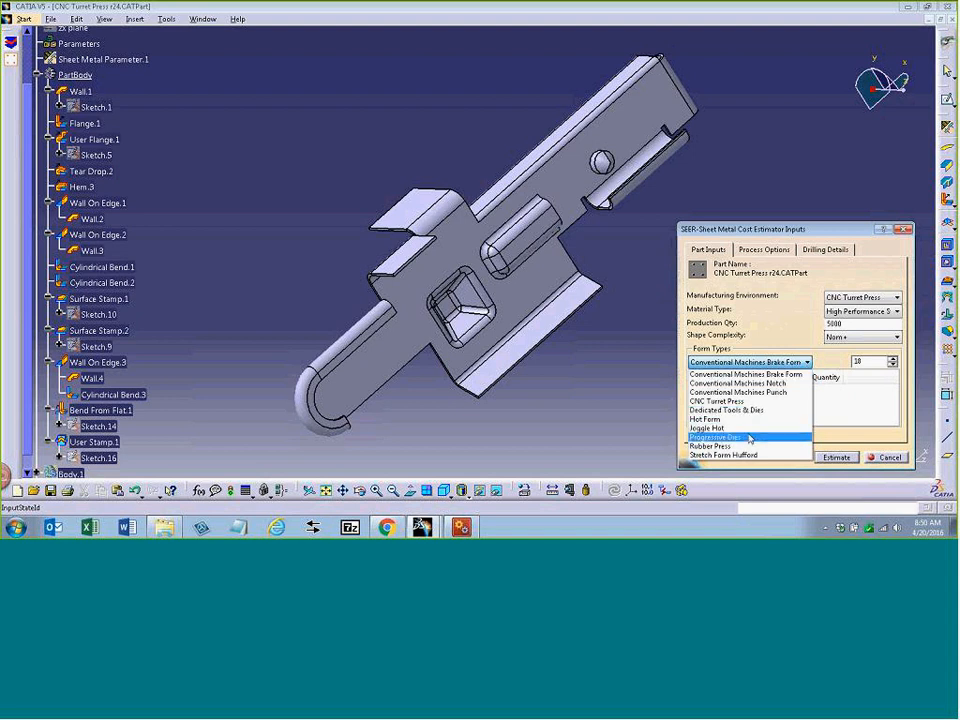
{"action": "left_click", "coordinate": [695, 437]}
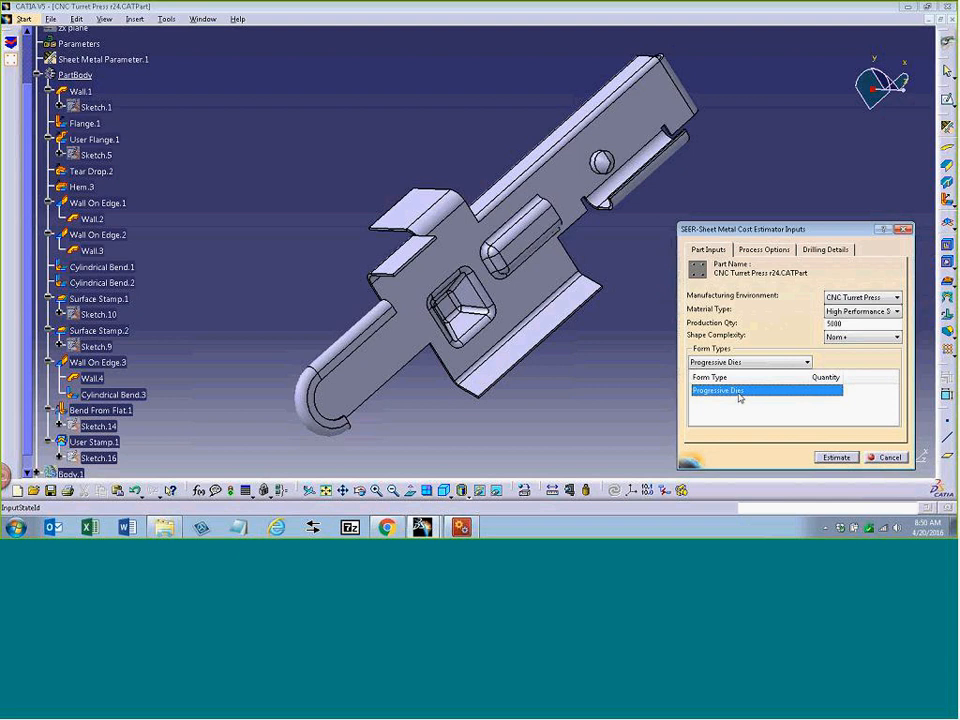
Step: Check the process options for the Progressive Dies form type, and run the estimate again
{"action": "left_click", "coordinate": [763, 250]}
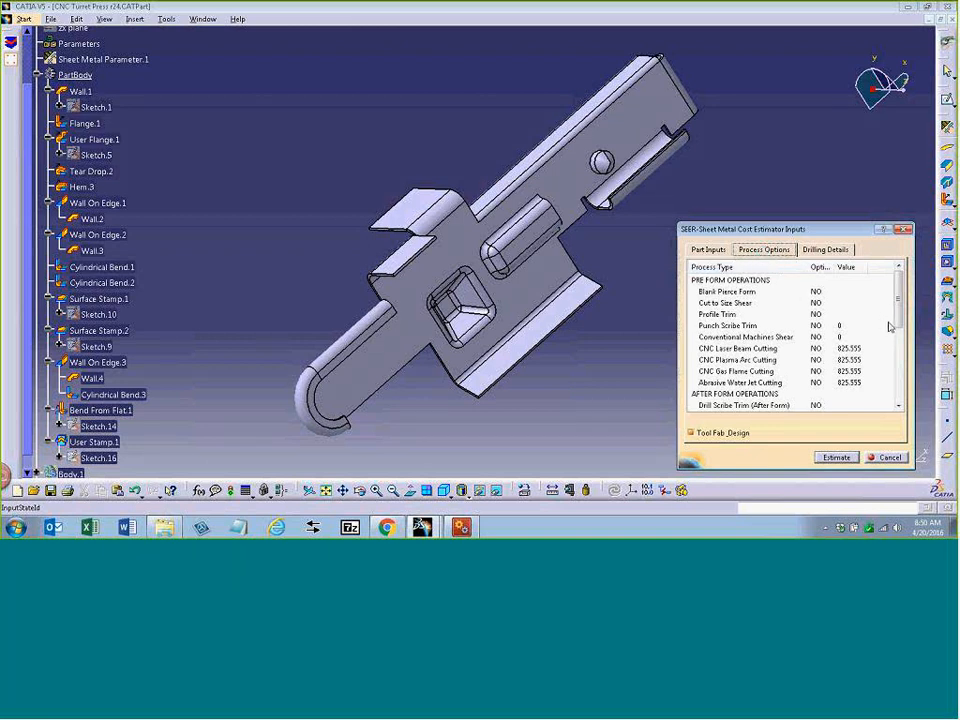
{"action": "left_click_drag", "start_coordinate": [898, 302], "coordinate": [901, 375]}
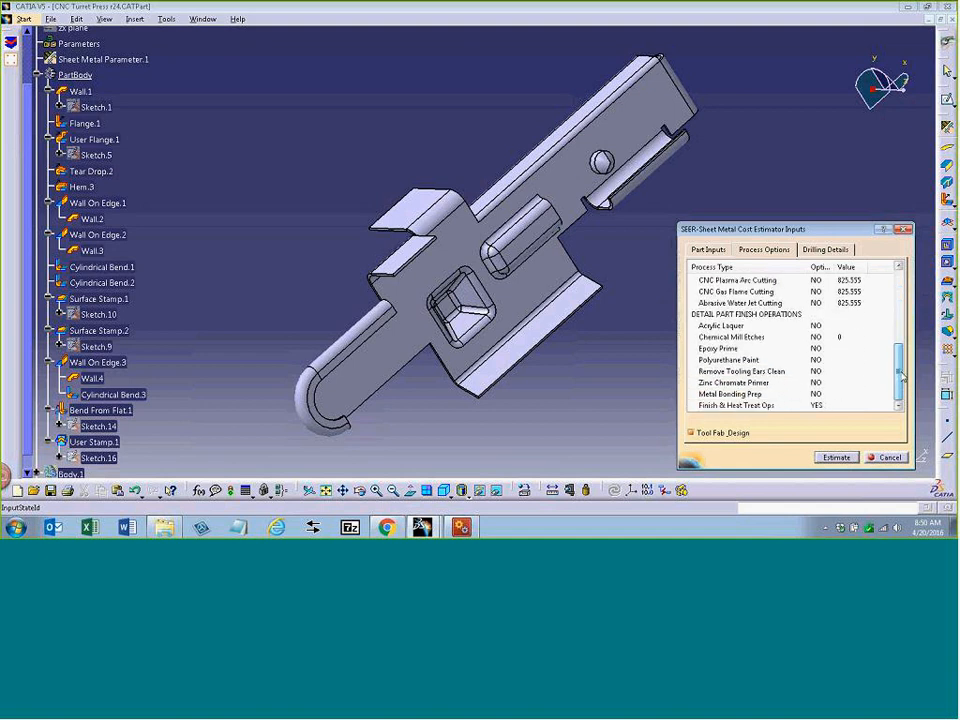
{"action": "left_click", "coordinate": [699, 254]}
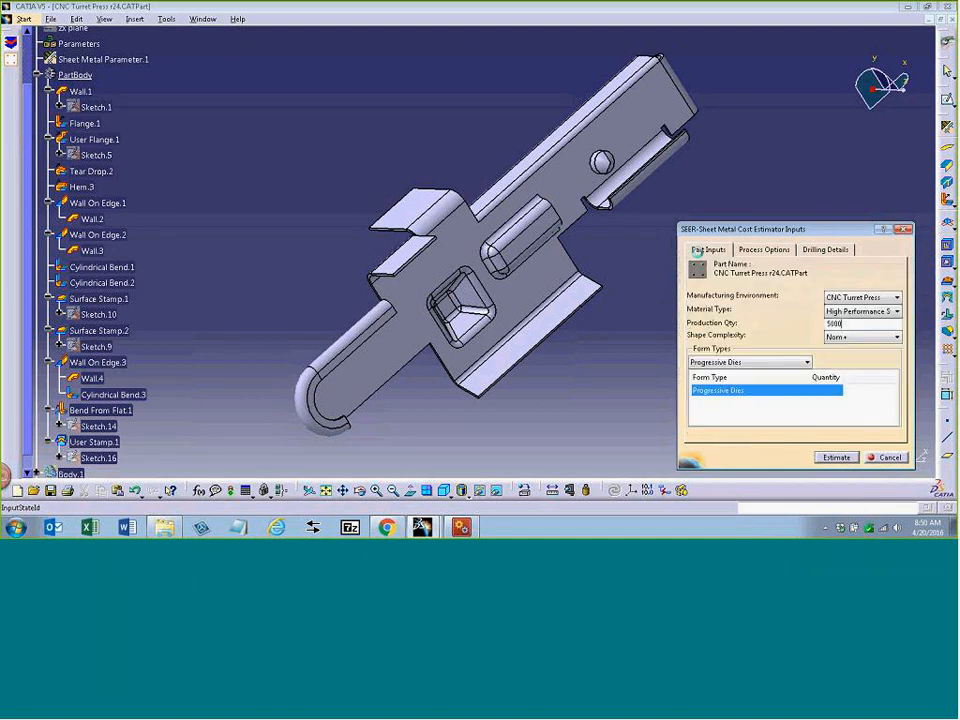
{"action": "left_click", "coordinate": [838, 457]}
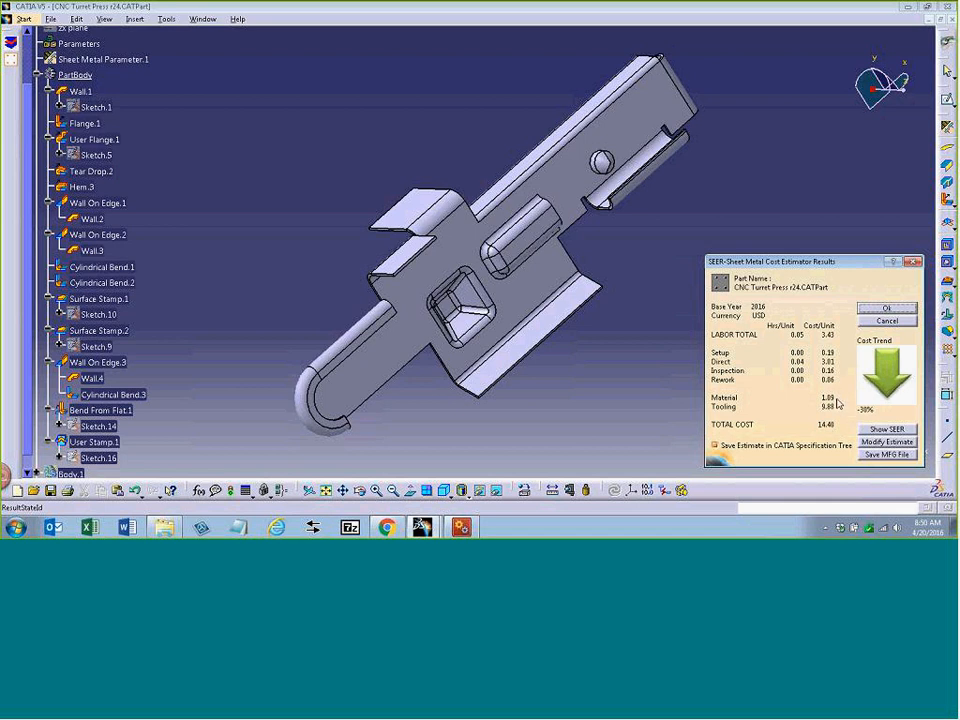
Step: Show the progressive dies estimate in SEER-MFG and examine the Finishing element's general and process-specific inputs
{"action": "left_click", "coordinate": [895, 430]}
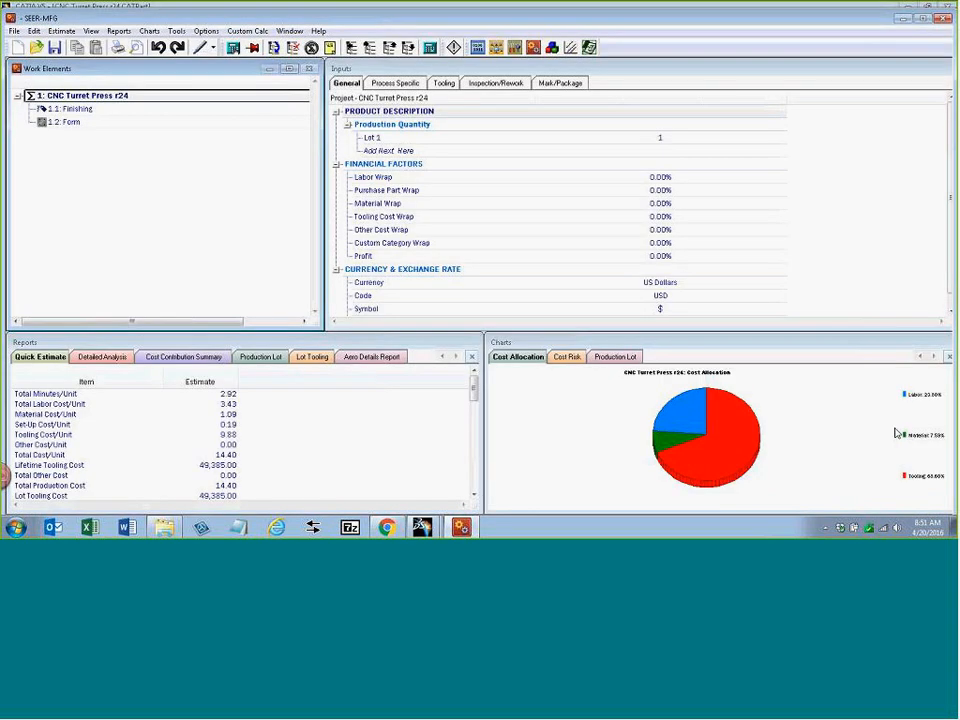
{"action": "left_click", "coordinate": [120, 108]}
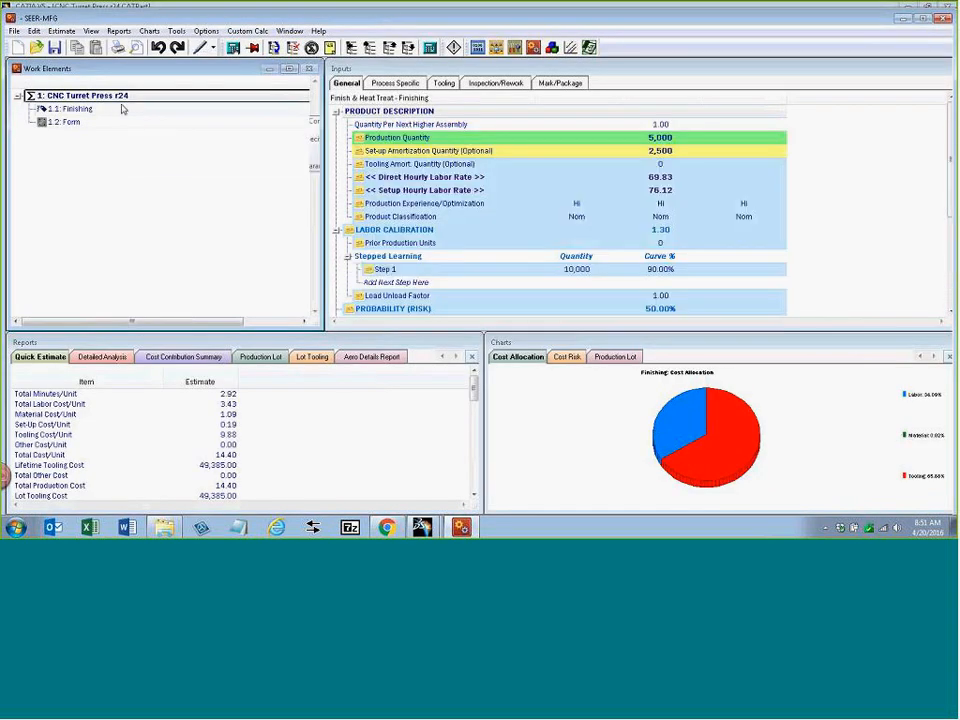
{"action": "left_click", "coordinate": [396, 84]}
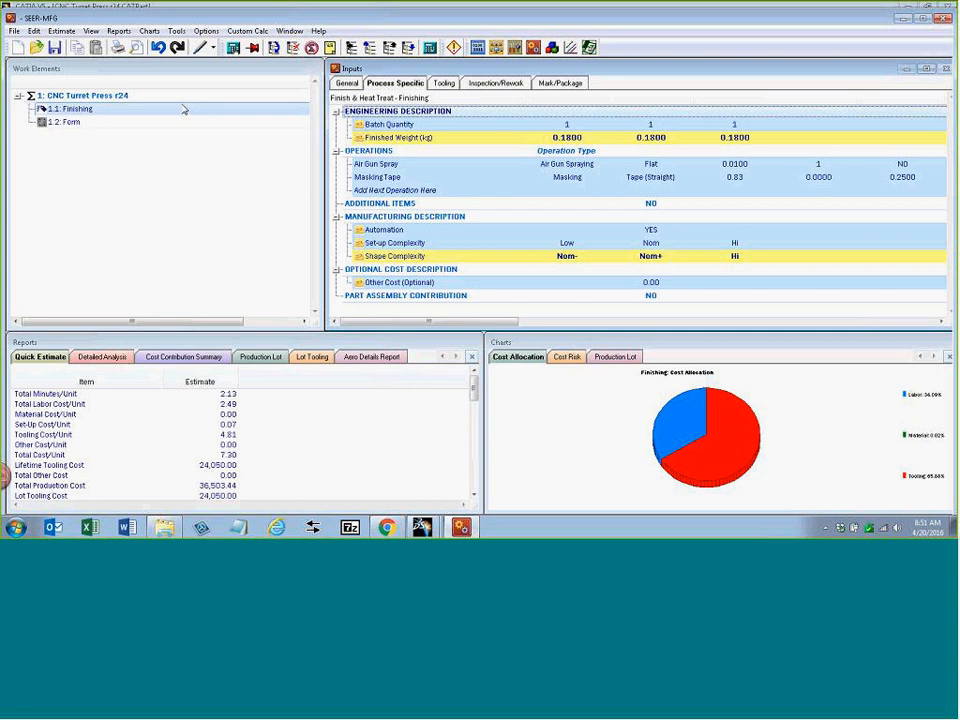
Step: Examine the Form element's material and progressive dies inputs, and accept the estimate results in CATIA
{"action": "left_click", "coordinate": [146, 125]}
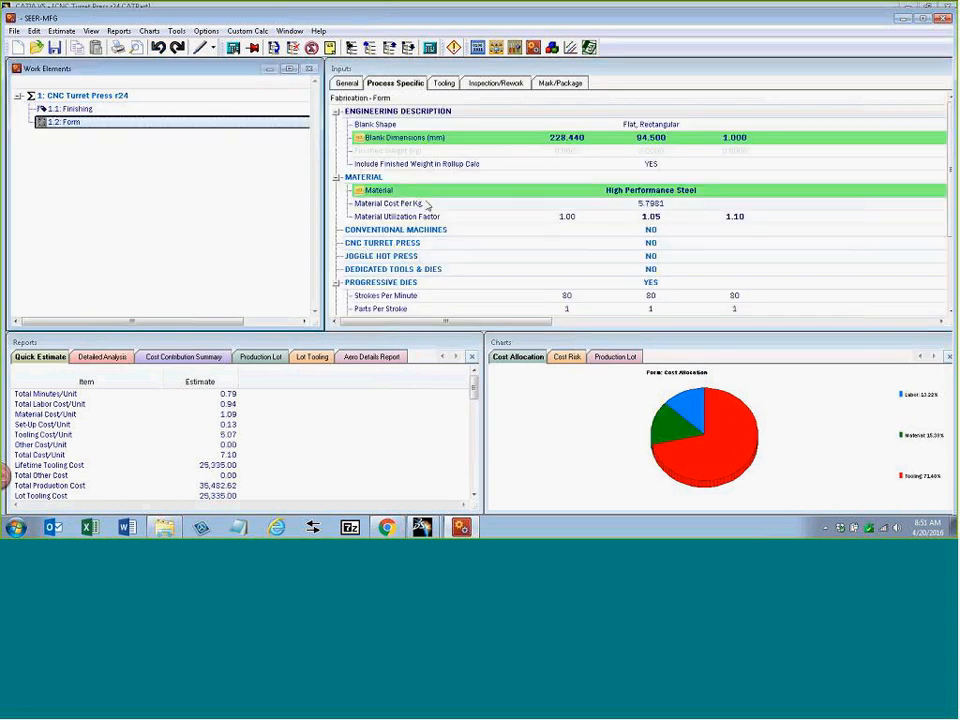
{"action": "left_click", "coordinate": [426, 204]}
{"action": "scroll", "coordinate": [426, 204], "scroll_direction": "down", "scroll_amount": 11}
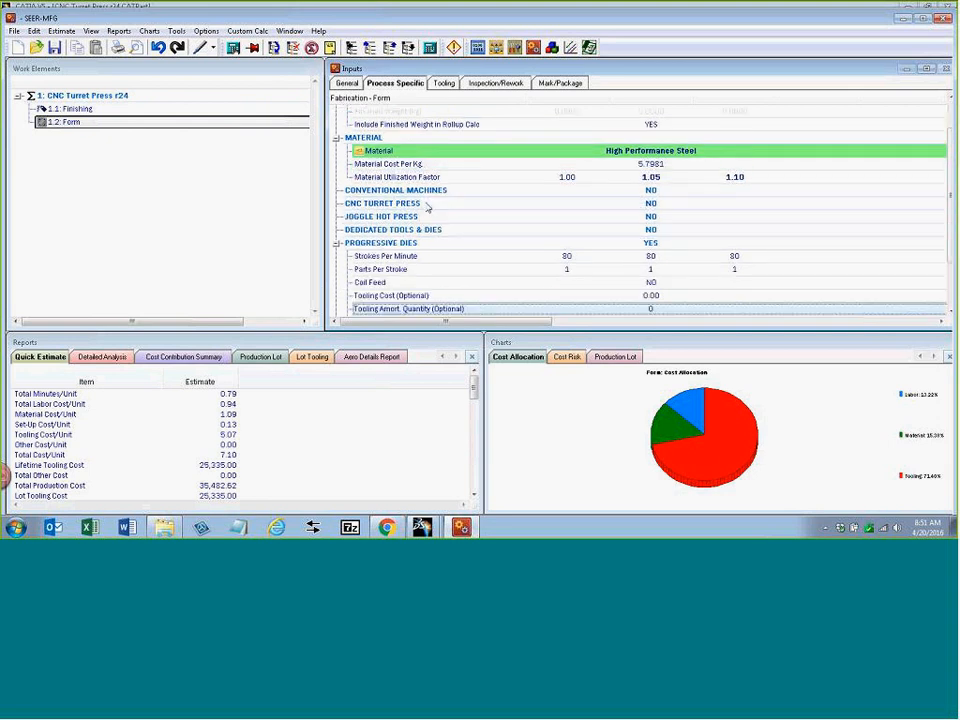
{"action": "key", "text": "Up"}
{"action": "key", "text": "Up"}
{"action": "key", "text": "Up"}
{"action": "key", "text": "Up"}
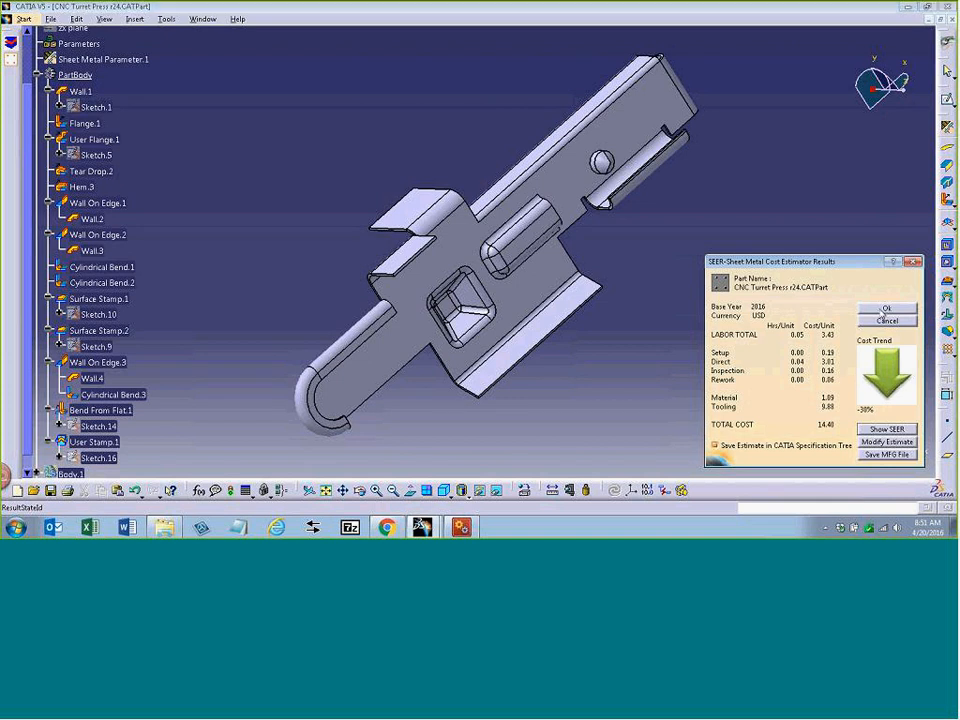
{"action": "left_click", "coordinate": [884, 308]}
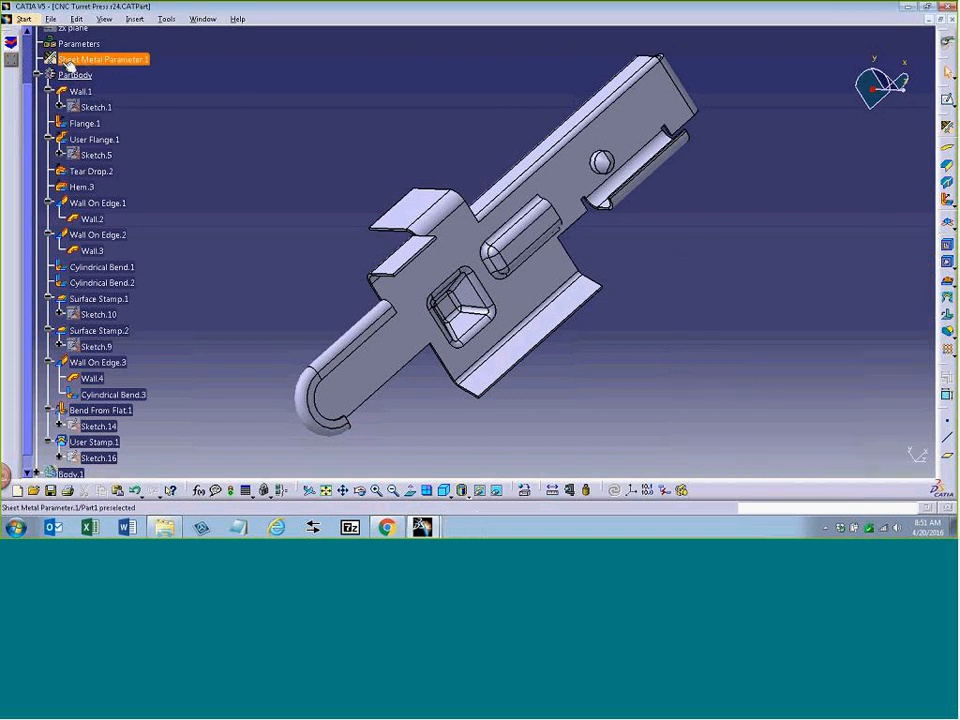
Step: Examine the SEER-Sheet Metal Cost Estimator parameters in the specification tree, covering part inputs, form operations, process options and results
{"action": "left_click", "coordinate": [38, 44]}
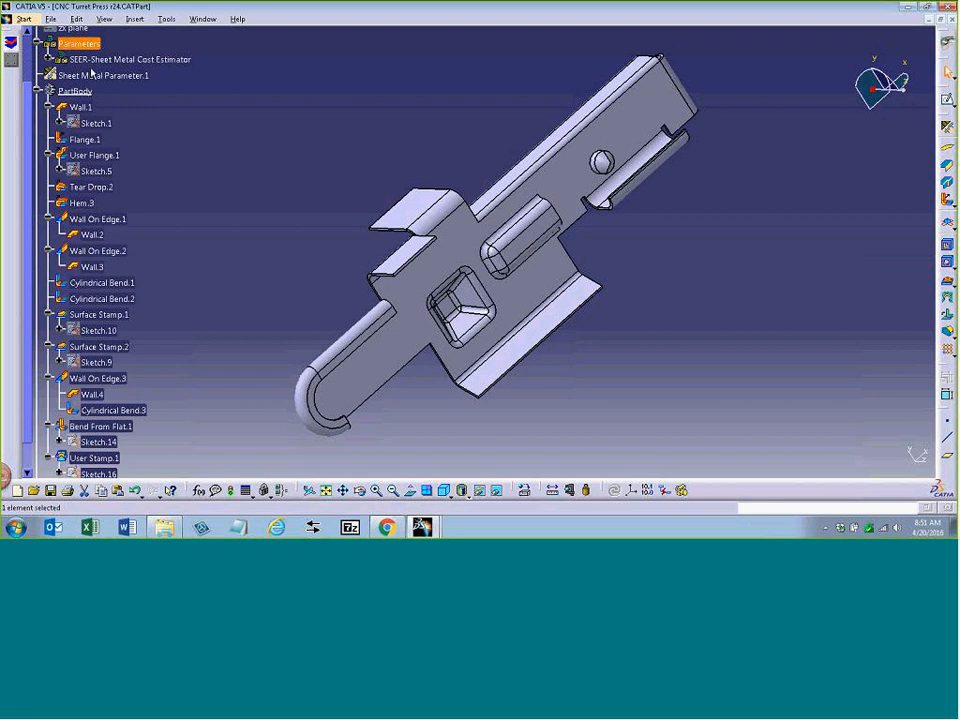
{"action": "left_click", "coordinate": [61, 60]}
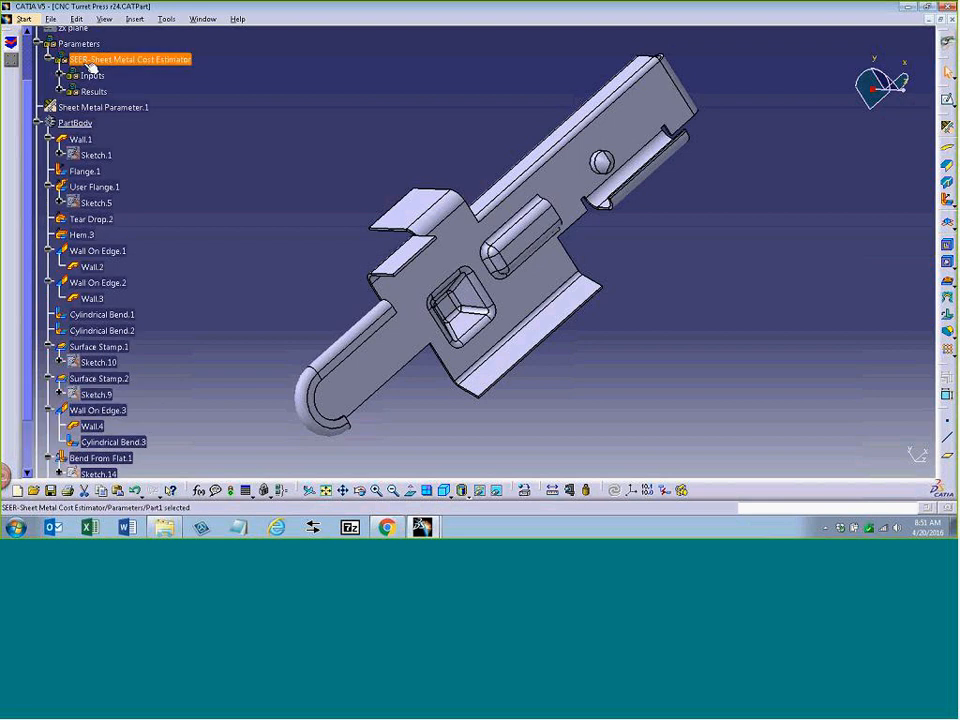
{"action": "left_click", "coordinate": [92, 77]}
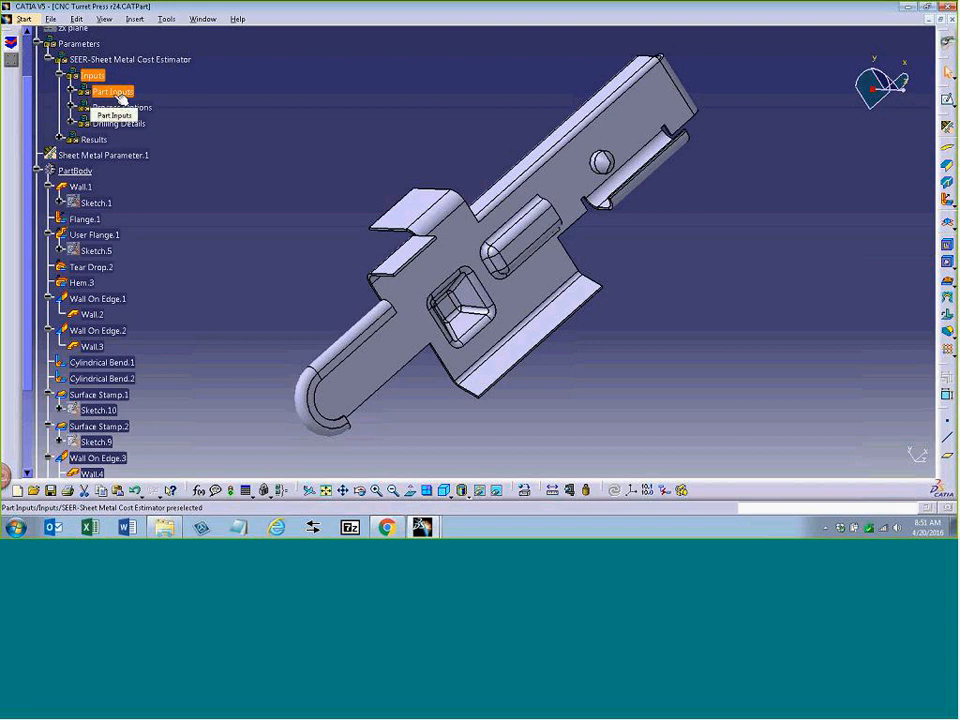
{"action": "left_click", "coordinate": [118, 92]}
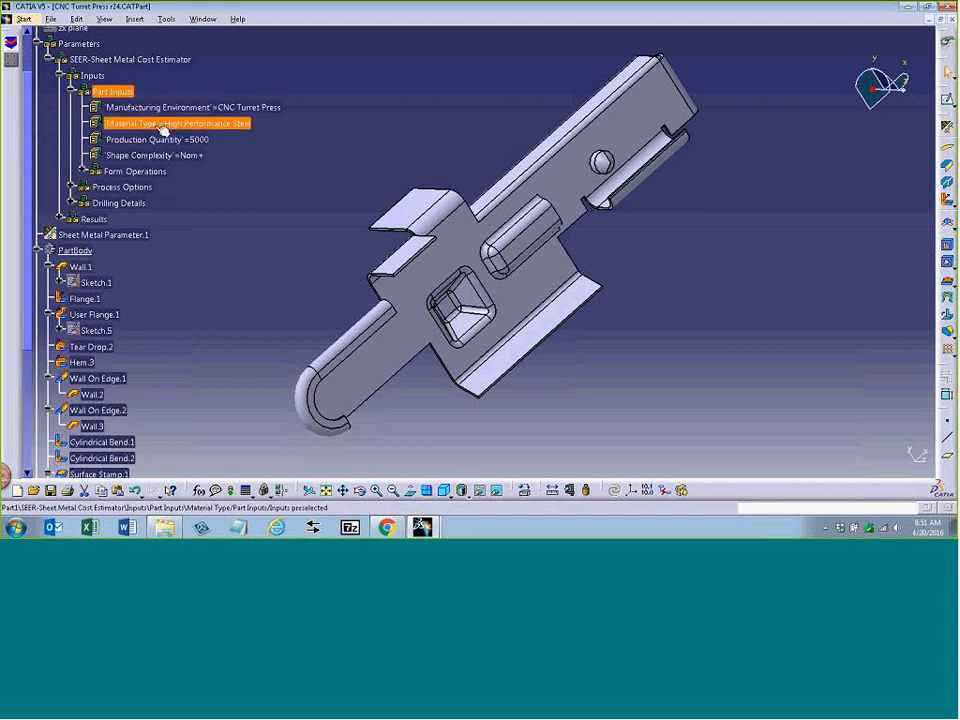
{"action": "left_click", "coordinate": [141, 173]}
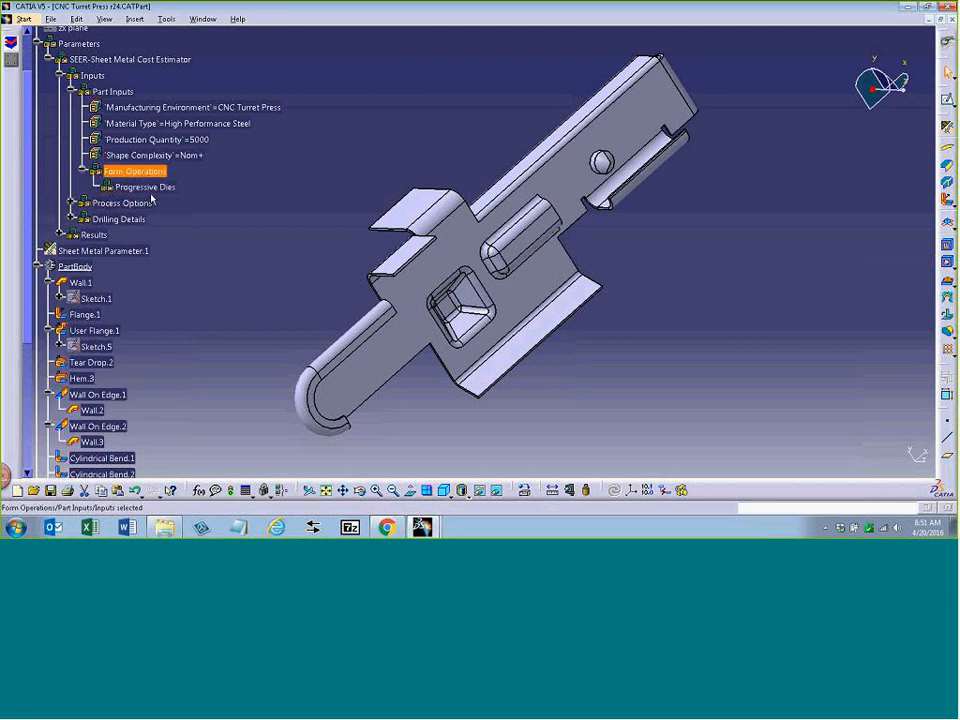
{"action": "left_click", "coordinate": [132, 204]}
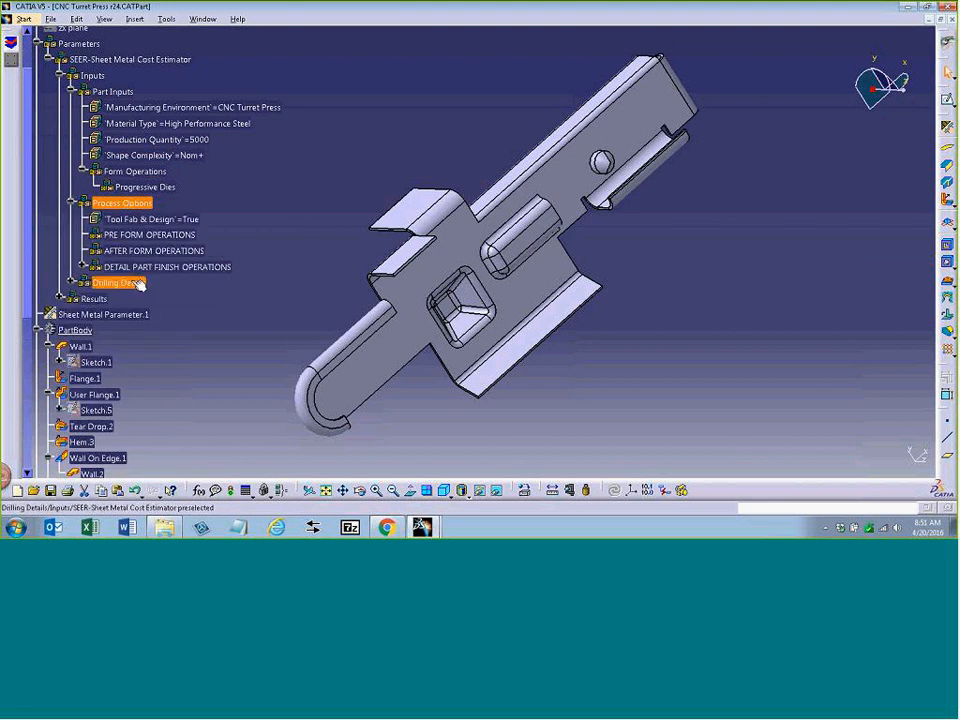
{"action": "left_click", "coordinate": [104, 299]}
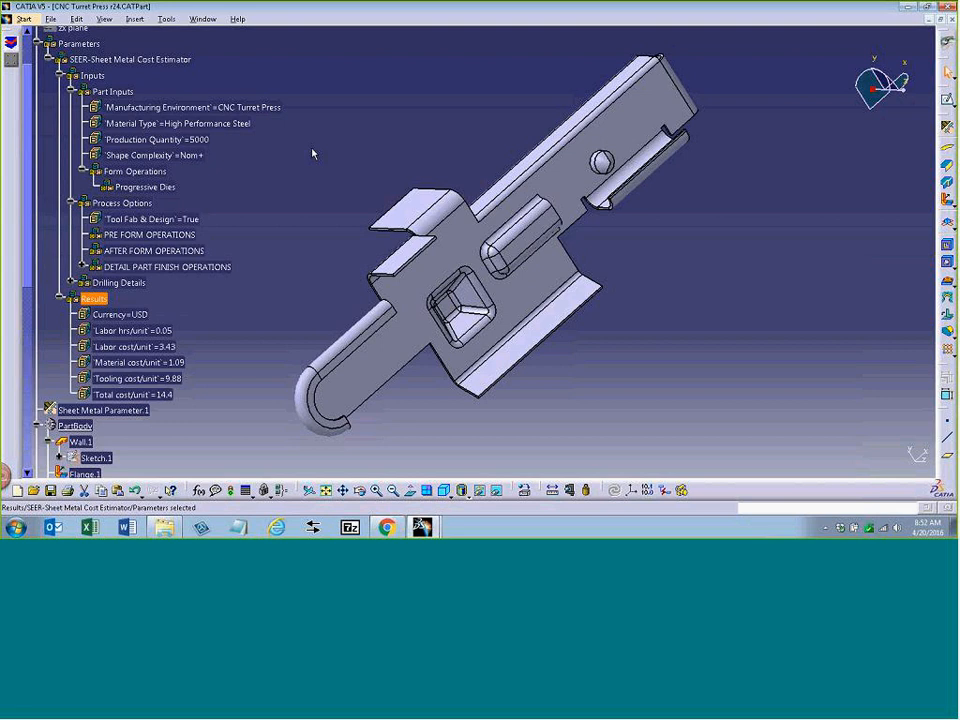
{"action": "left_click", "coordinate": [313, 153]}
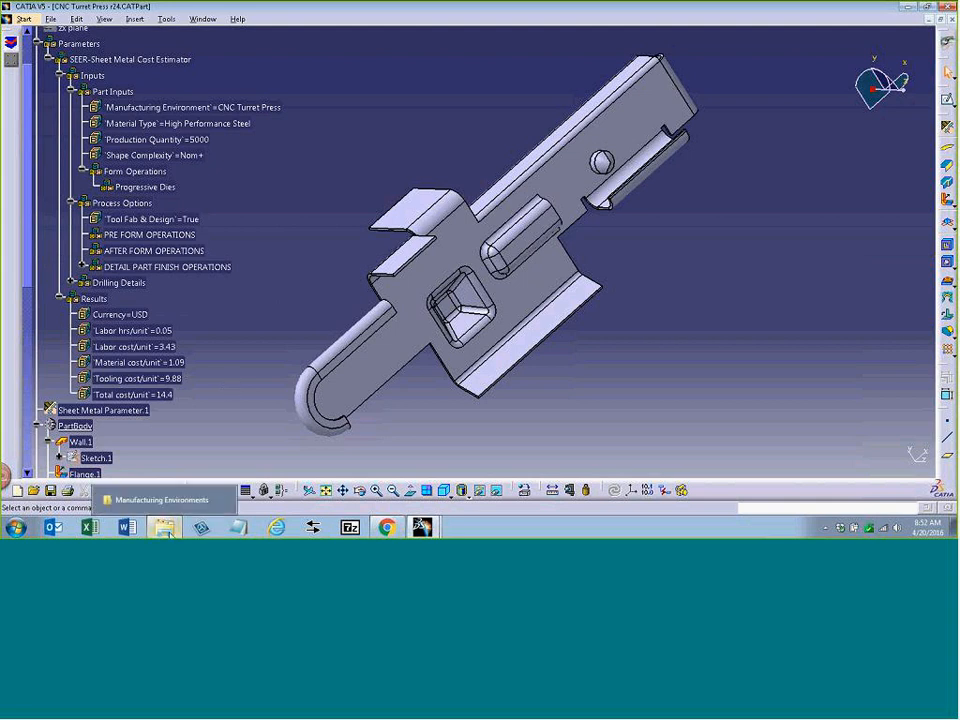
Step: Switch to the Manufacturing Environments folder in Windows Explorer, duplicate the Spars folder and rename the copy Ribs
{"action": "left_click", "coordinate": [168, 533]}
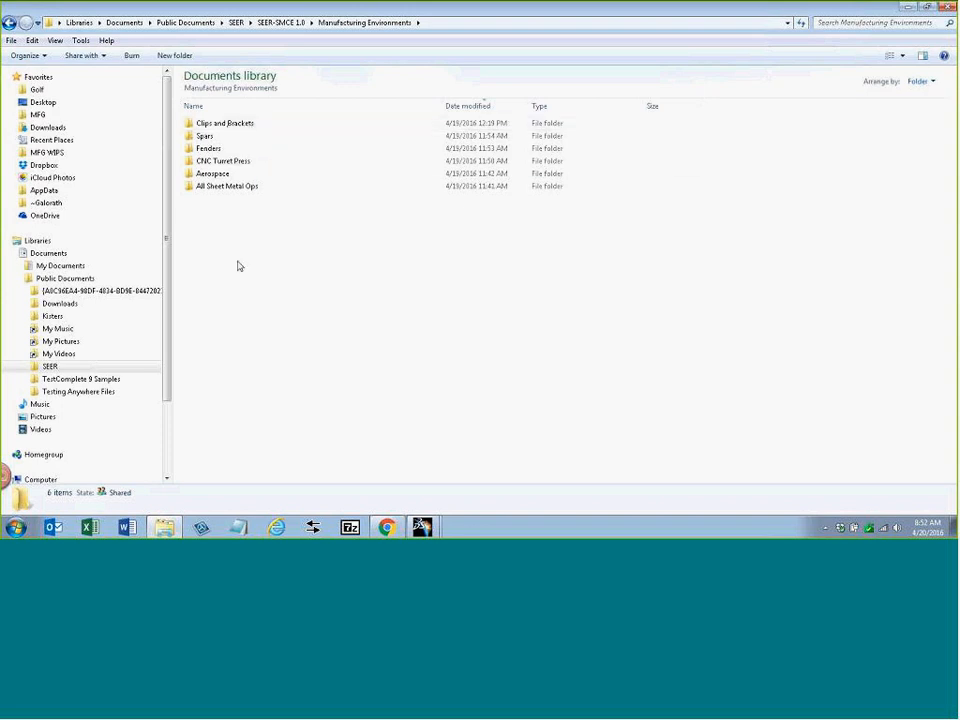
{"action": "left_click", "coordinate": [207, 135]}
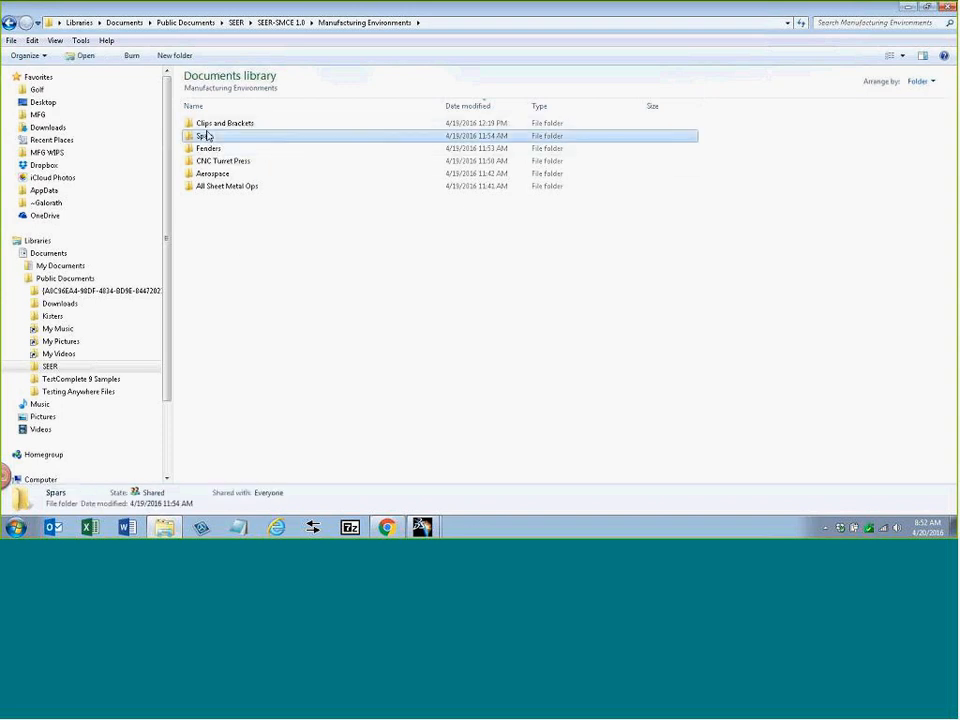
{"action": "right_click", "coordinate": [207, 135]}
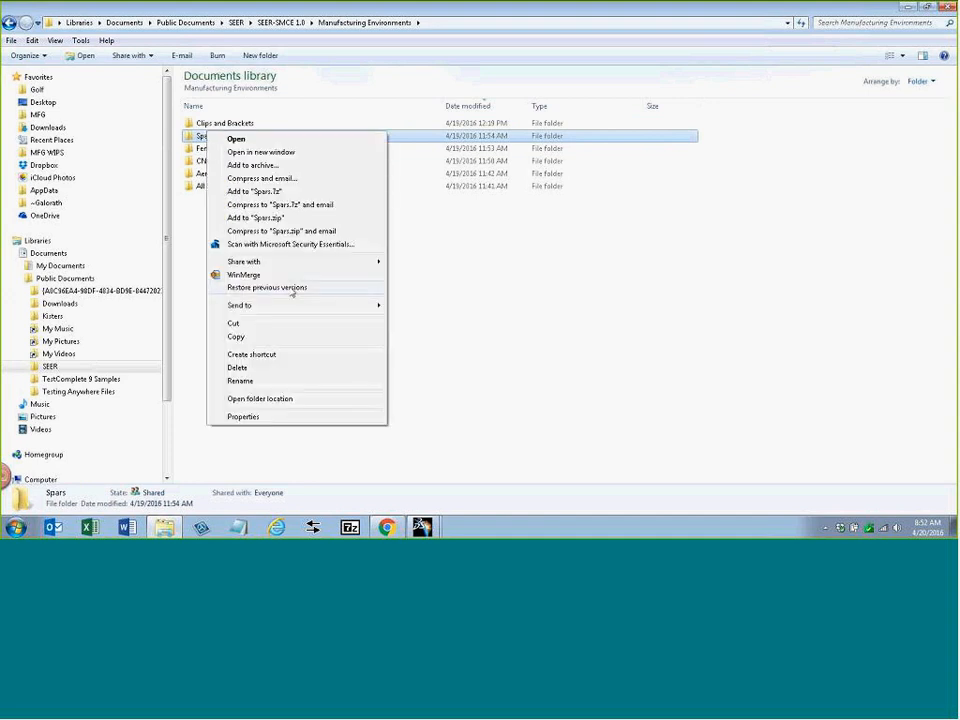
{"action": "left_click", "coordinate": [261, 337]}
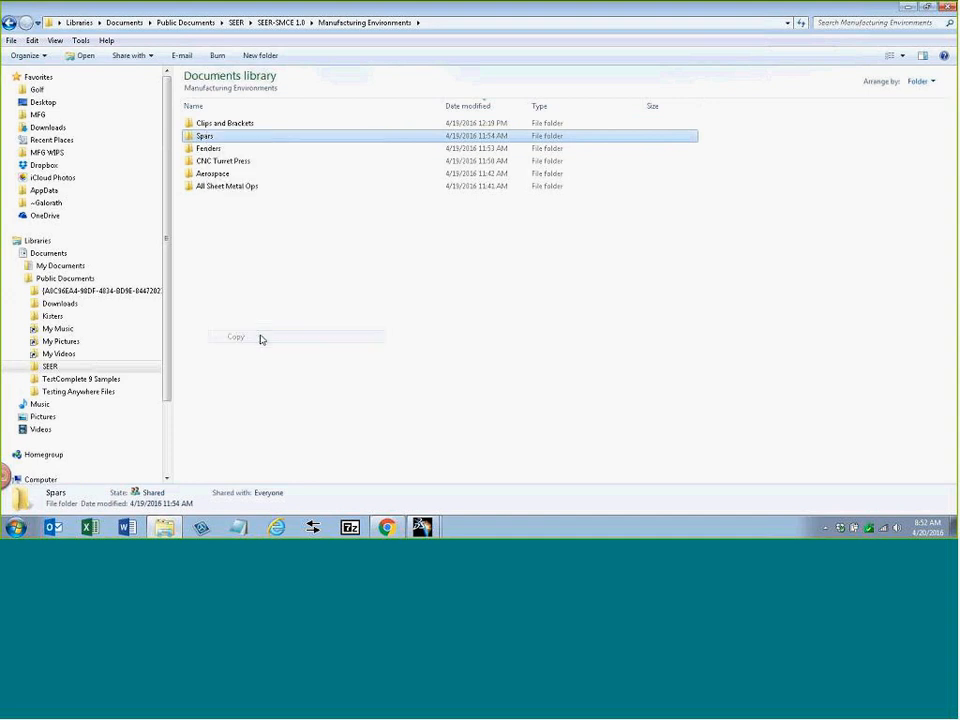
{"action": "left_click", "coordinate": [245, 259]}
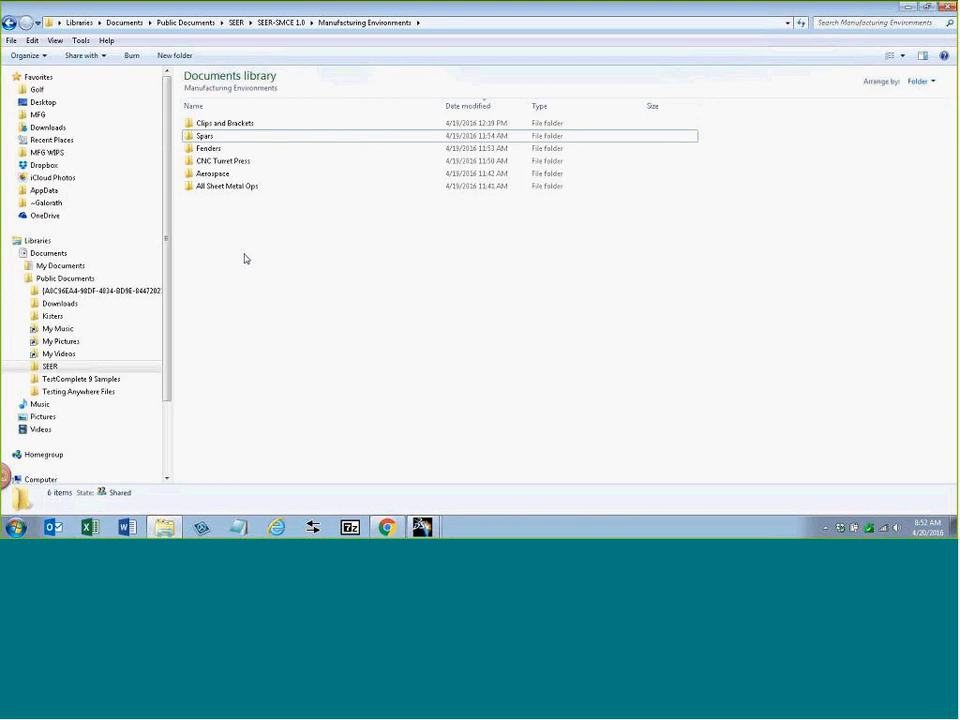
{"action": "key", "text": "ctrl+v"}
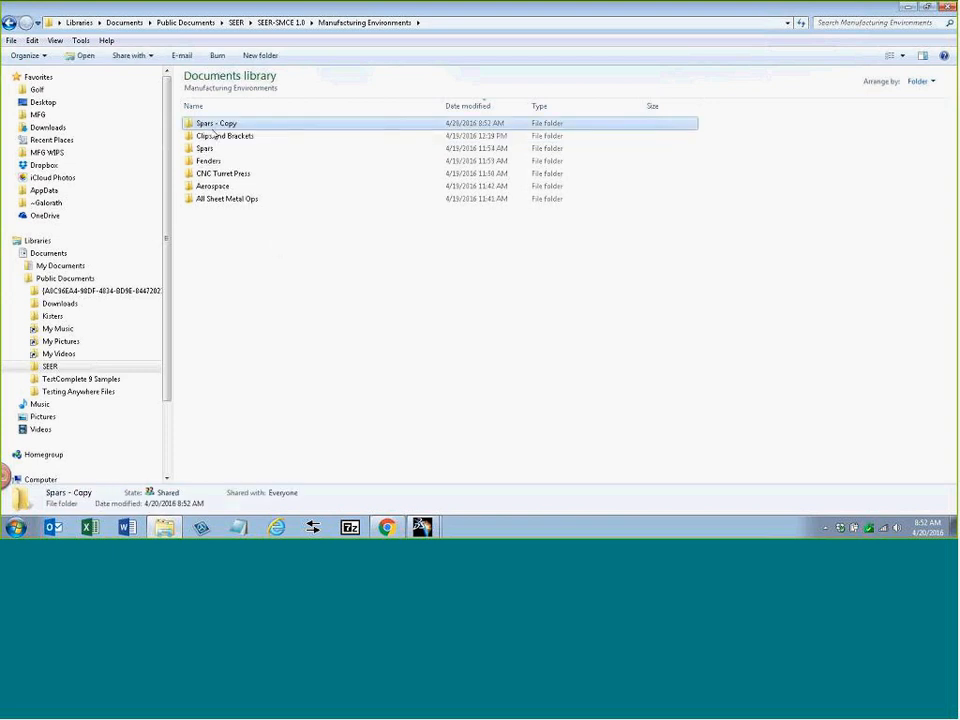
{"action": "right_click", "coordinate": [214, 129]}
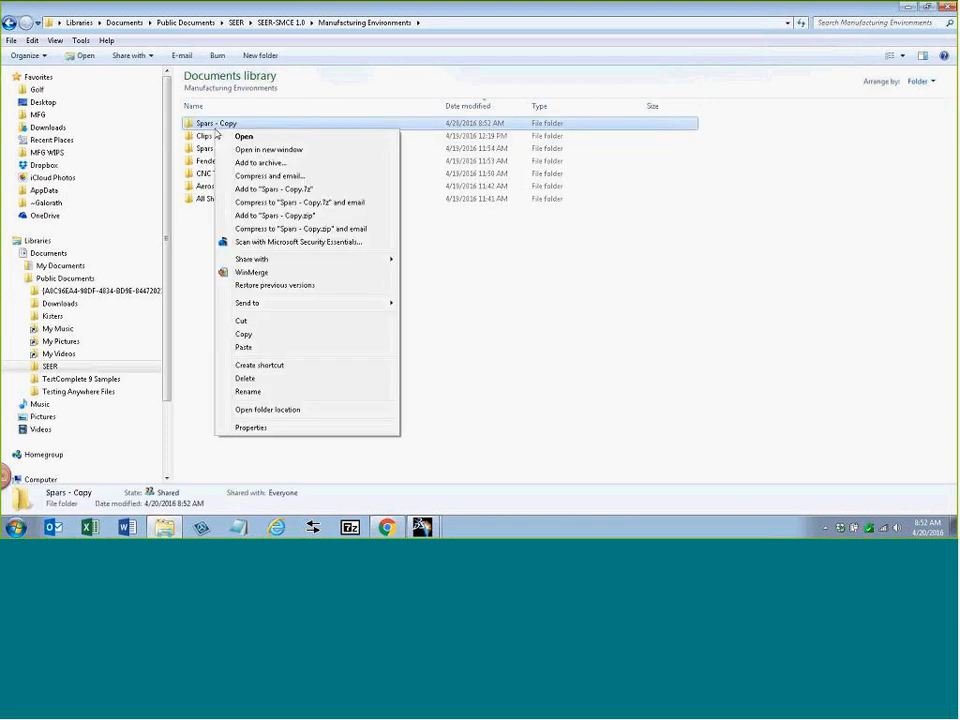
{"action": "left_click", "coordinate": [264, 395]}
{"action": "type", "text": "Ribs"}
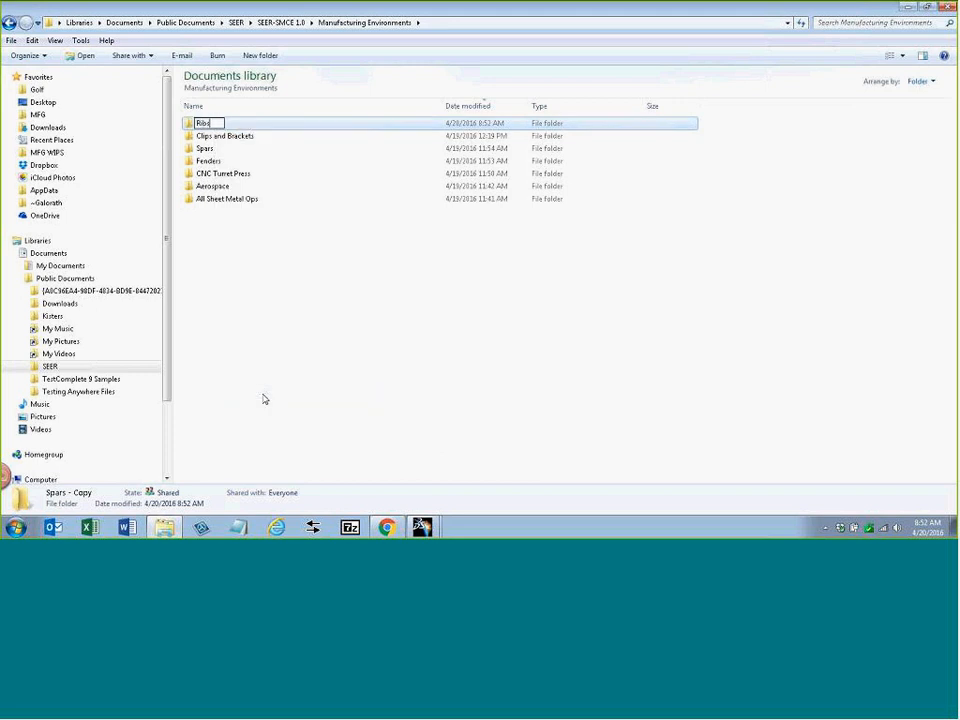
{"action": "left_click", "coordinate": [253, 258]}
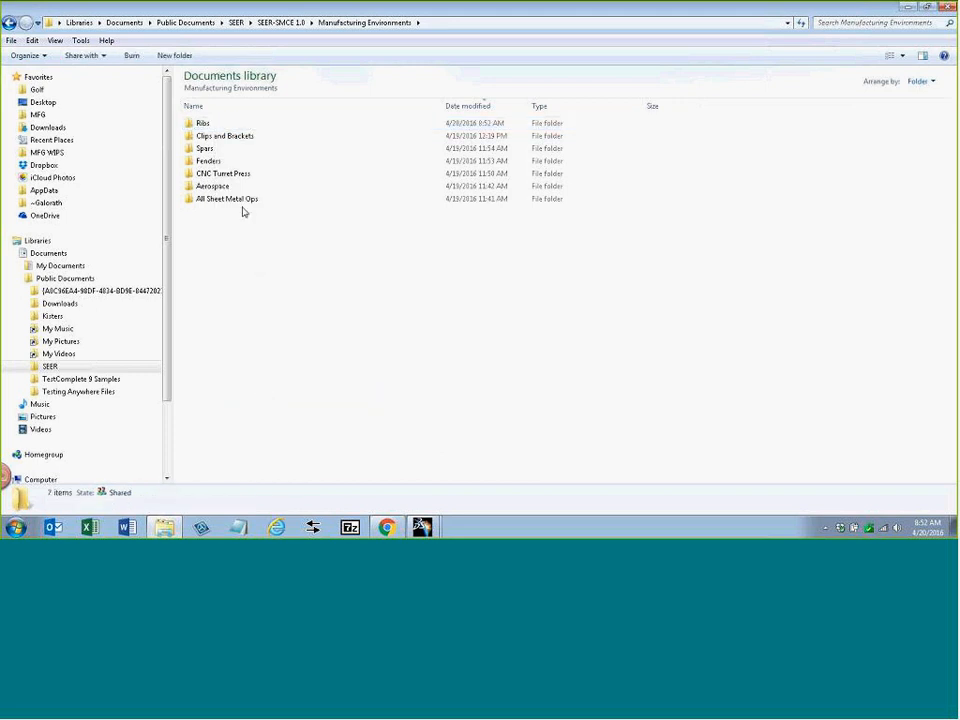
Step: Open SEER-SMCE-KBases.MFG from the Ribs folder in SEER-MFG and review the Form element's labor rates and other general inputs
{"action": "double_click", "coordinate": [205, 123]}
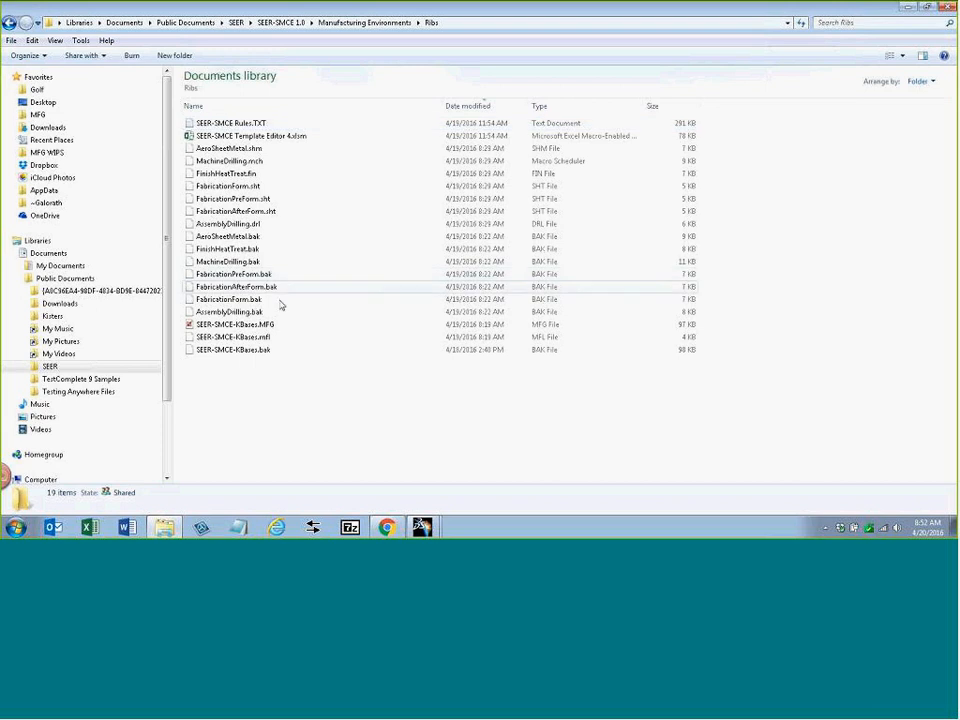
{"action": "left_click", "coordinate": [240, 326]}
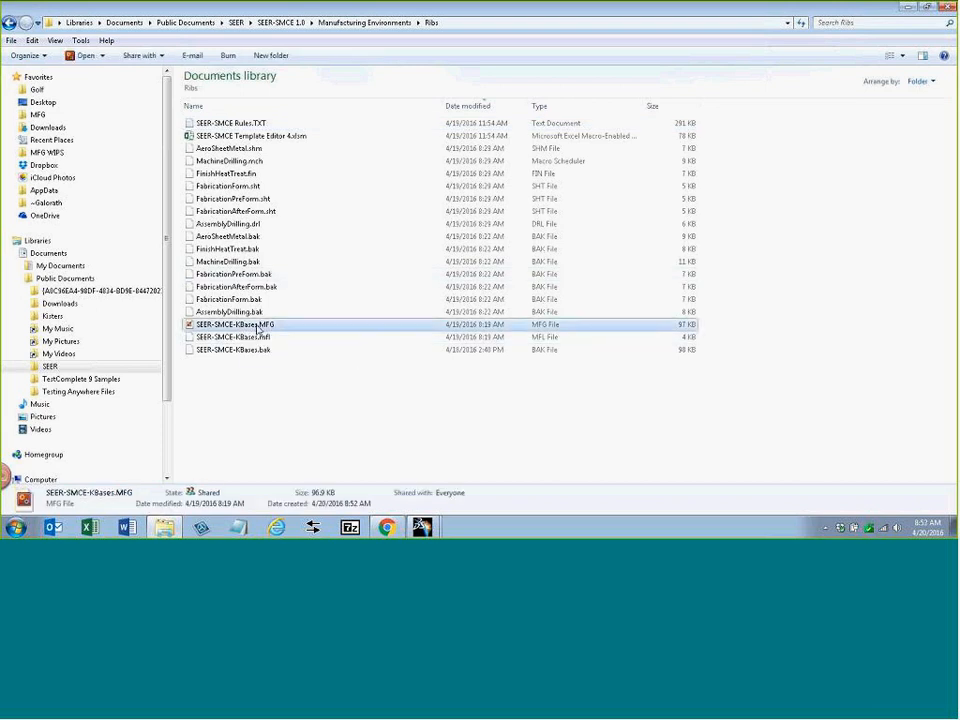
{"action": "double_click", "coordinate": [258, 326]}
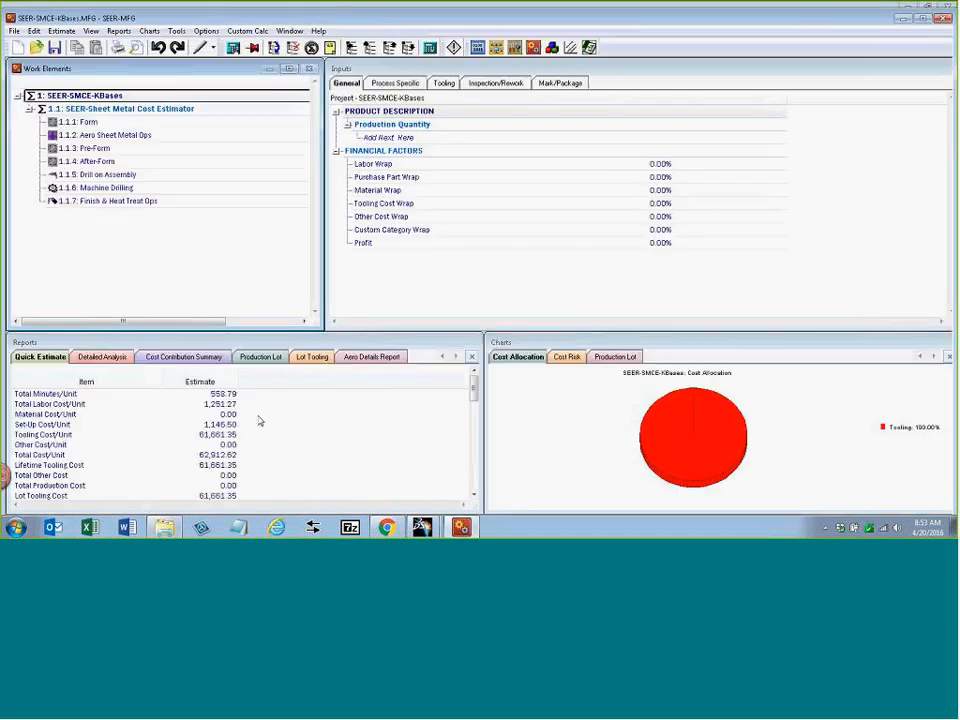
{"action": "left_click", "coordinate": [168, 124]}
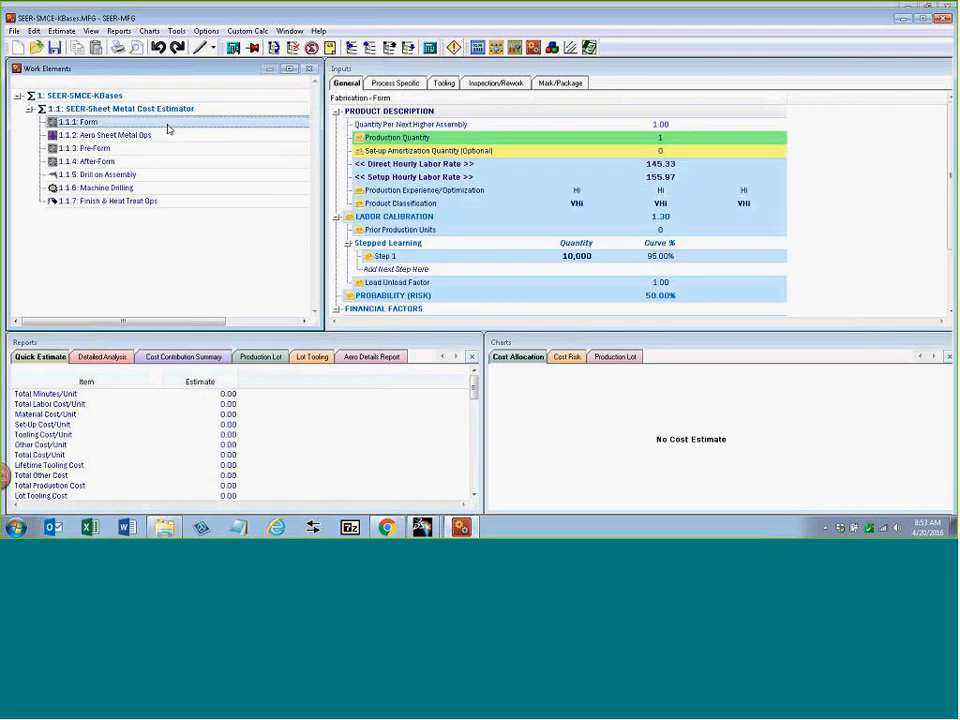
{"action": "left_click", "coordinate": [461, 167]}
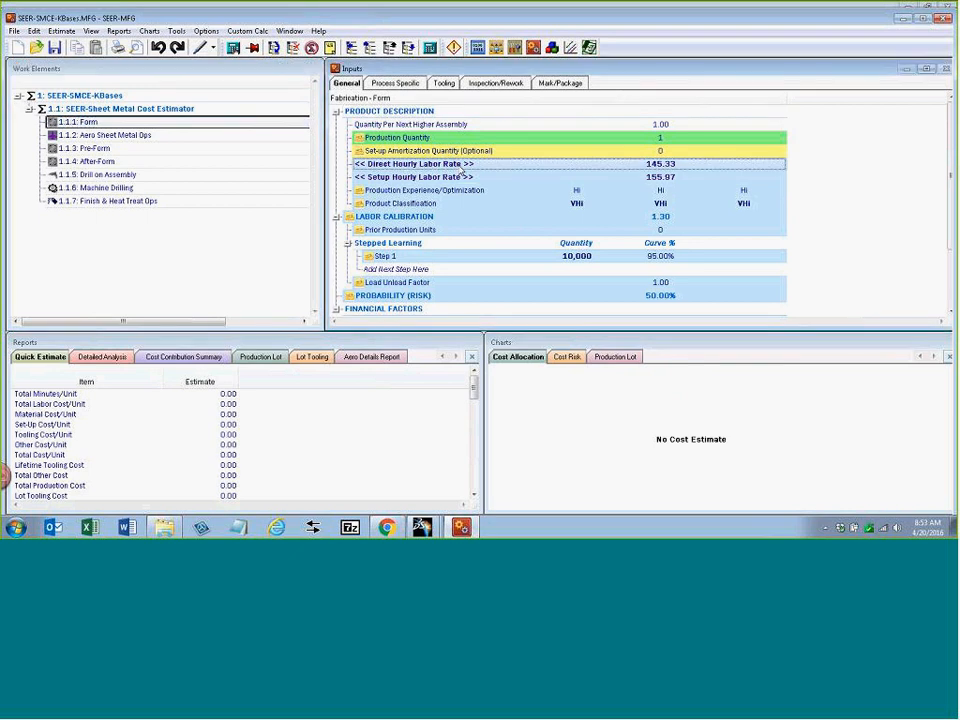
{"action": "left_click_drag", "start_coordinate": [446, 327], "coordinate": [435, 454]}
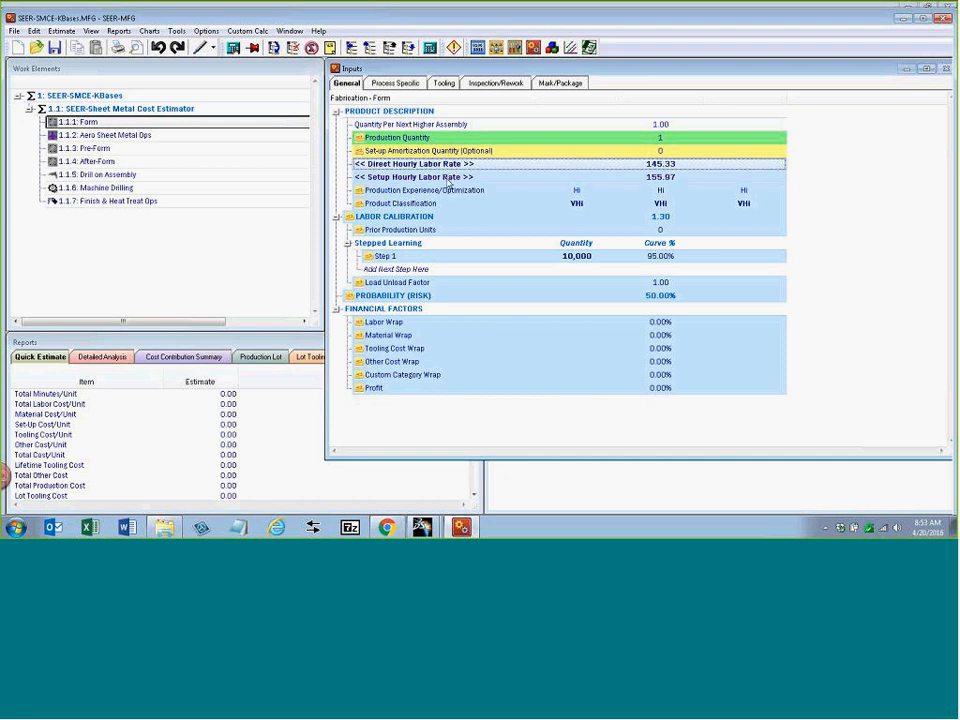
{"action": "mouse_move", "coordinate": [440, 216]}
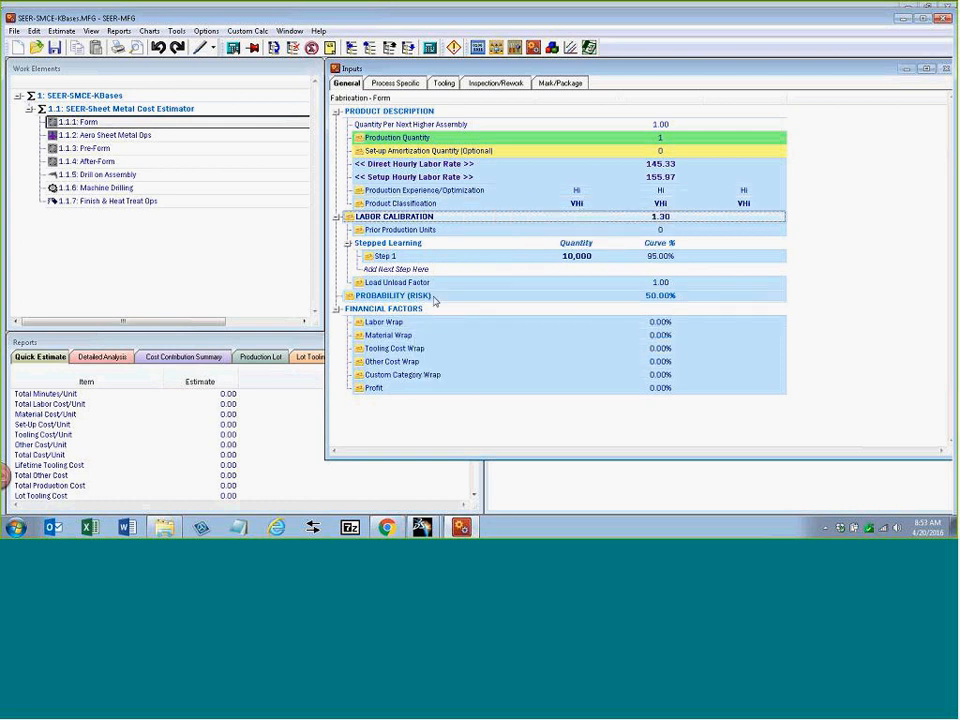
Step: Set Conventional Machines to YES in the Form element's process-specific inputs, and close the project with its changes saved
{"action": "left_click", "coordinate": [396, 83]}
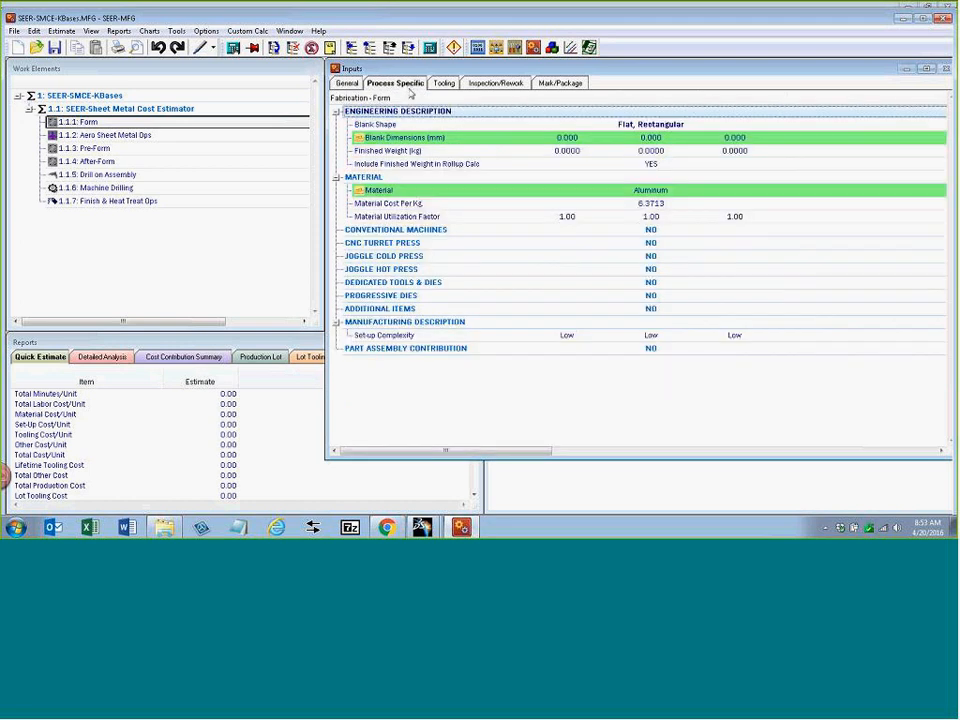
{"action": "left_click", "coordinate": [415, 230]}
{"action": "key", "text": "y"}
{"action": "key", "text": "Return"}
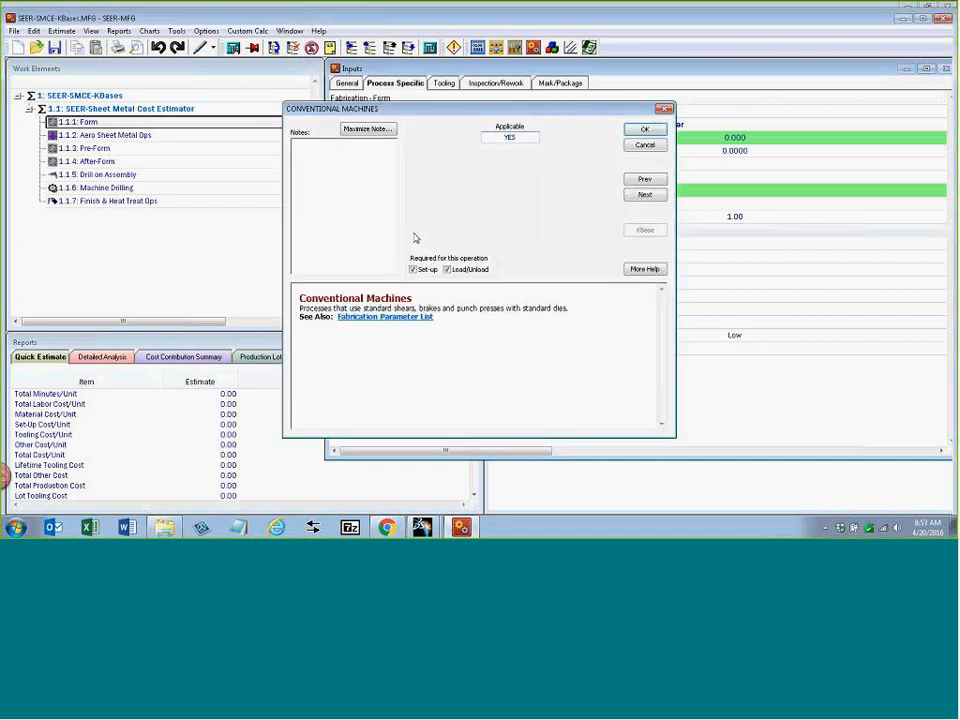
{"action": "key", "text": "Down"}
{"action": "key", "text": "Down"}
{"action": "key", "text": "Down"}
{"action": "key", "text": "Down"}
{"action": "key", "text": "Down"}
{"action": "key", "text": "Down"}
{"action": "key", "text": "Down"}
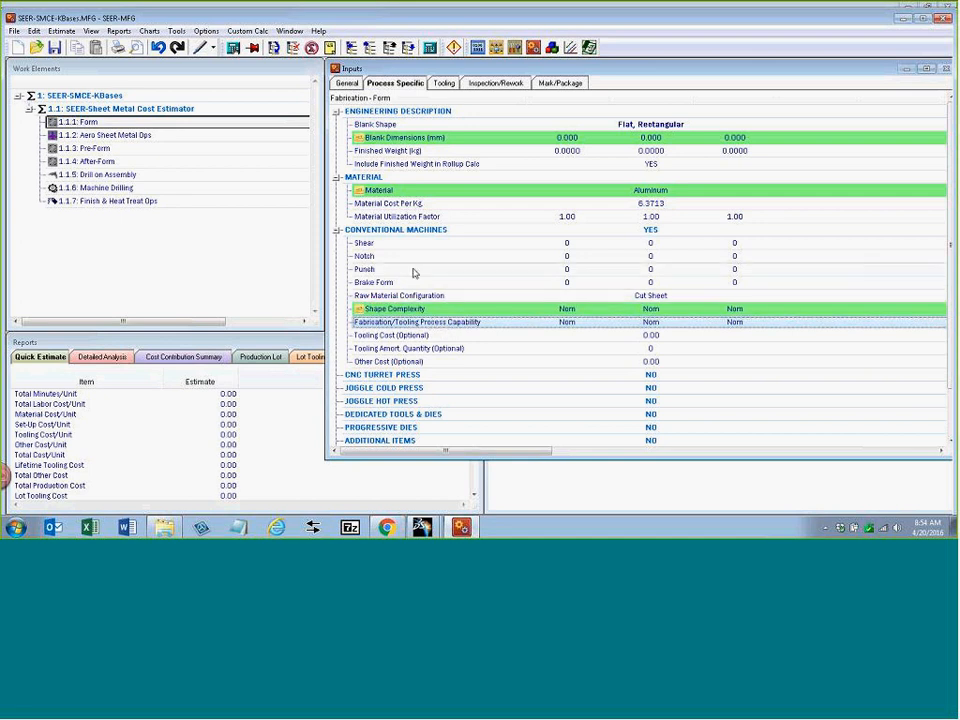
{"action": "left_click", "coordinate": [945, 19]}
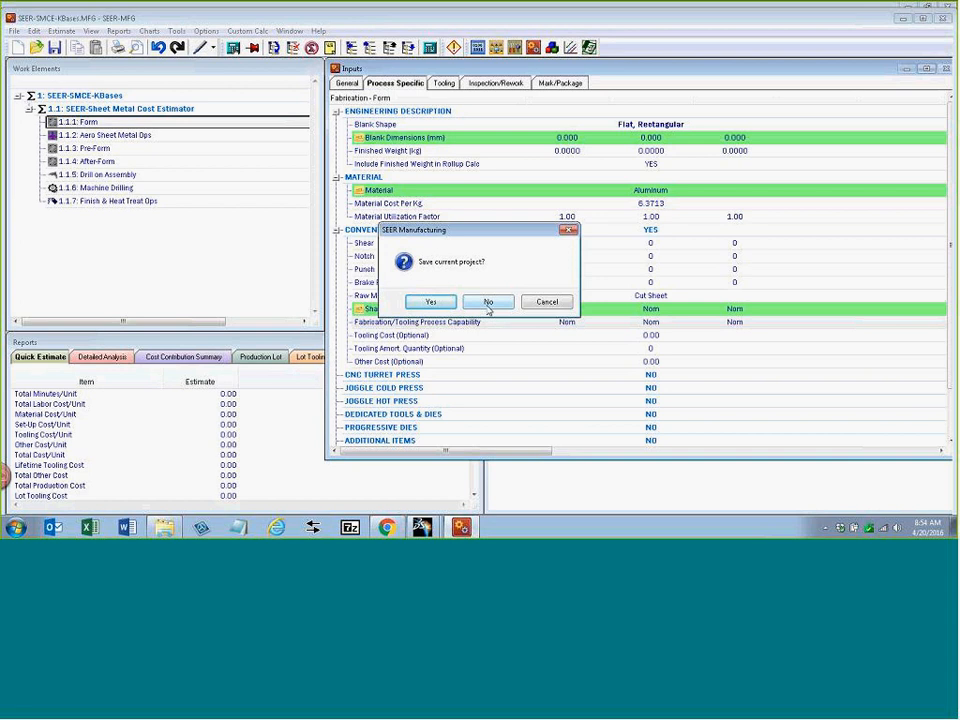
{"action": "left_click", "coordinate": [431, 302]}
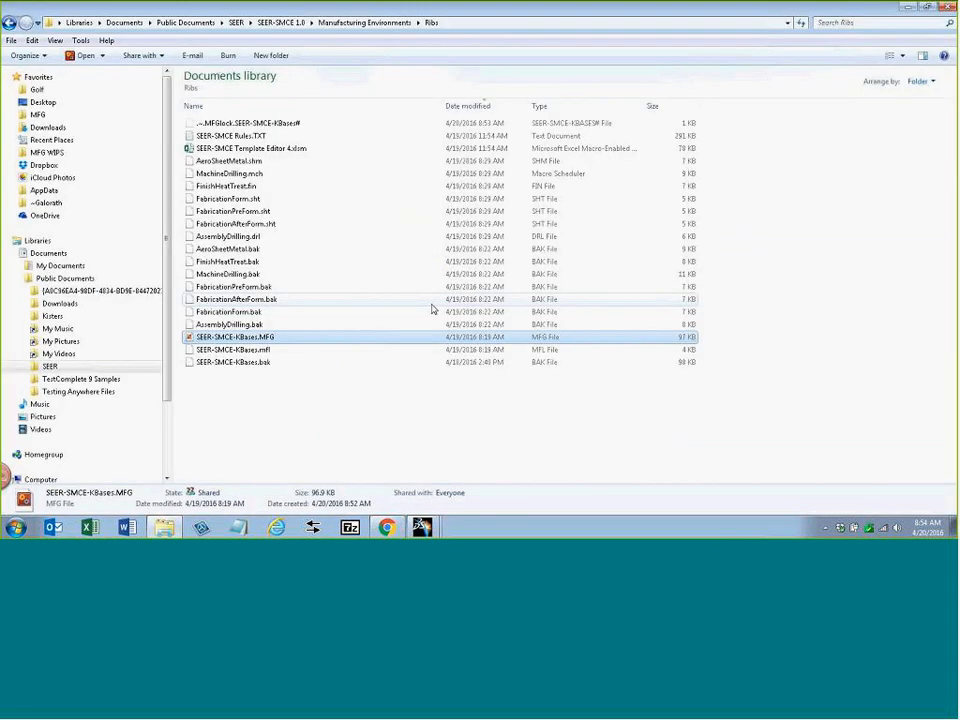
Step: Open SEER-SMCE Template Editor 4.xlsm from the Ribs folder in Excel and check the default Material Type setting
{"action": "left_click", "coordinate": [251, 176]}
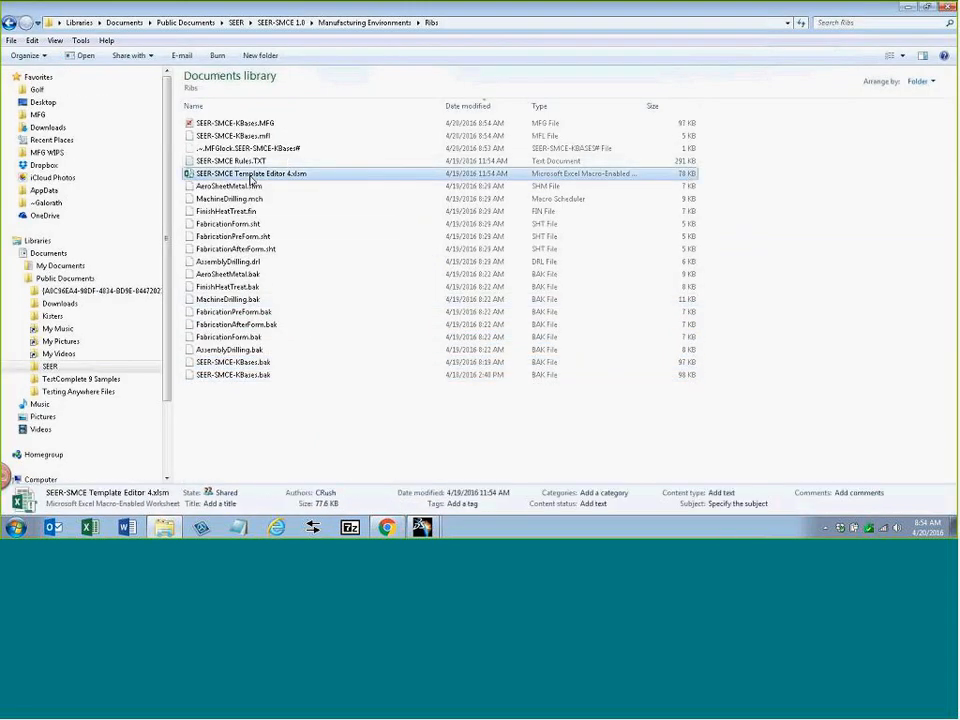
{"action": "double_click", "coordinate": [251, 178]}
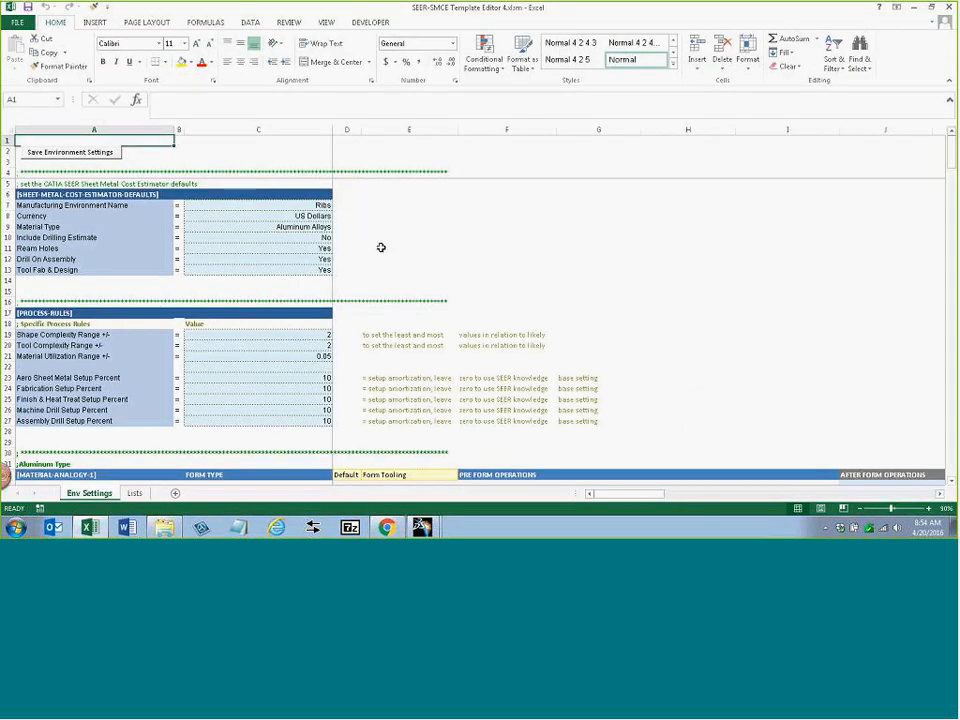
{"action": "left_click", "coordinate": [297, 227]}
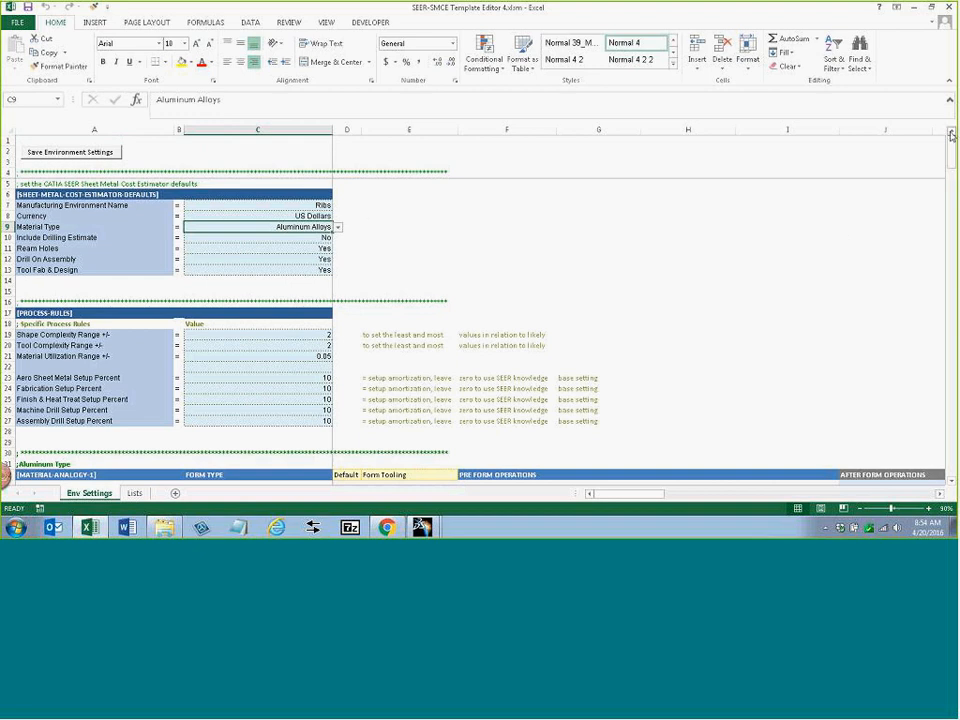
Step: Examine the Draw Rubber row under Aluminum Type, checking its default, form tooling and pre-form operation settings
{"action": "left_click_drag", "start_coordinate": [952, 143], "coordinate": [952, 171]}
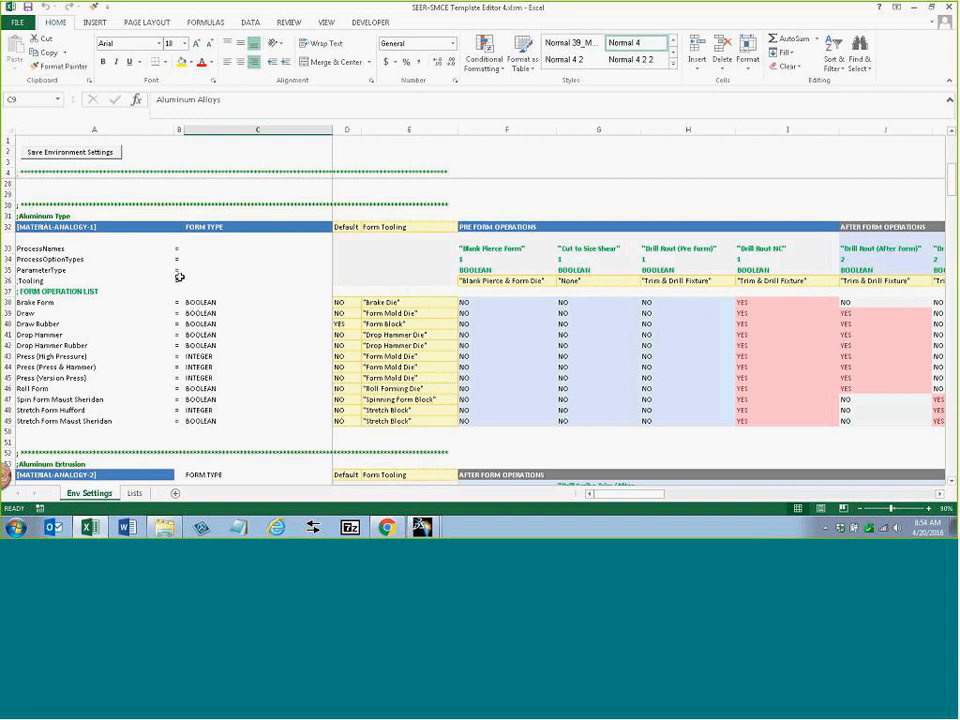
{"action": "left_click", "coordinate": [339, 325]}
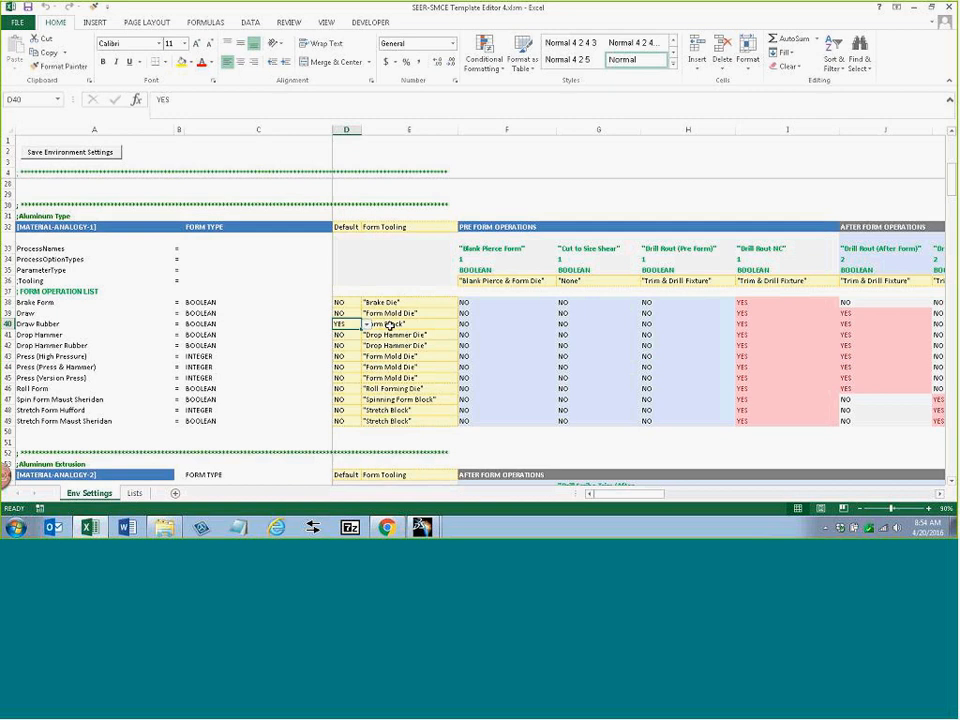
{"action": "left_click", "coordinate": [464, 323]}
{"action": "key", "text": "Right"}
{"action": "key", "text": "Right"}
{"action": "key", "text": "Right"}
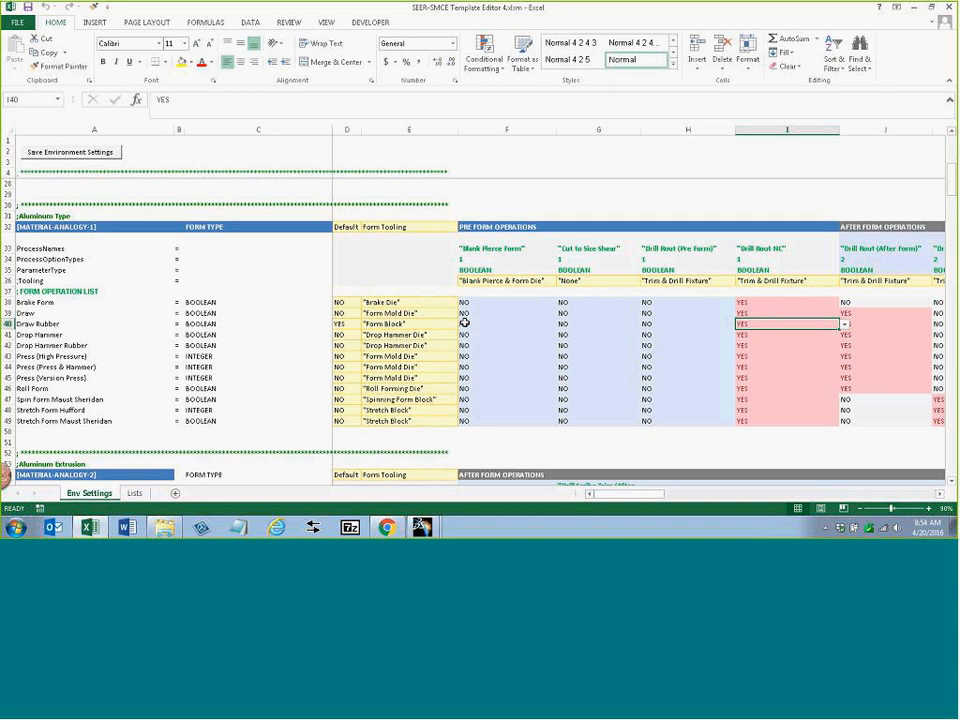
Step: Examine the after-form and detail part finish operation settings along the Draw Rubber row under Aluminum Type
{"action": "key", "text": "Right"}
{"action": "key", "text": "Right"}
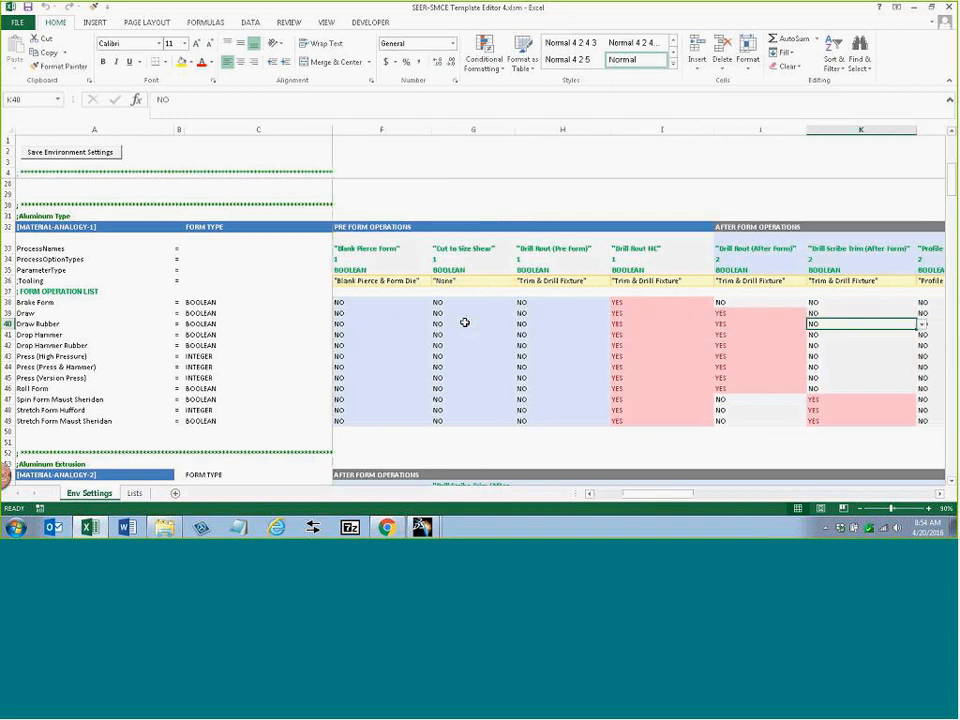
{"action": "key", "text": "Right"}
{"action": "key", "text": "Right"}
{"action": "key", "text": "Right"}
{"action": "key", "text": "Right"}
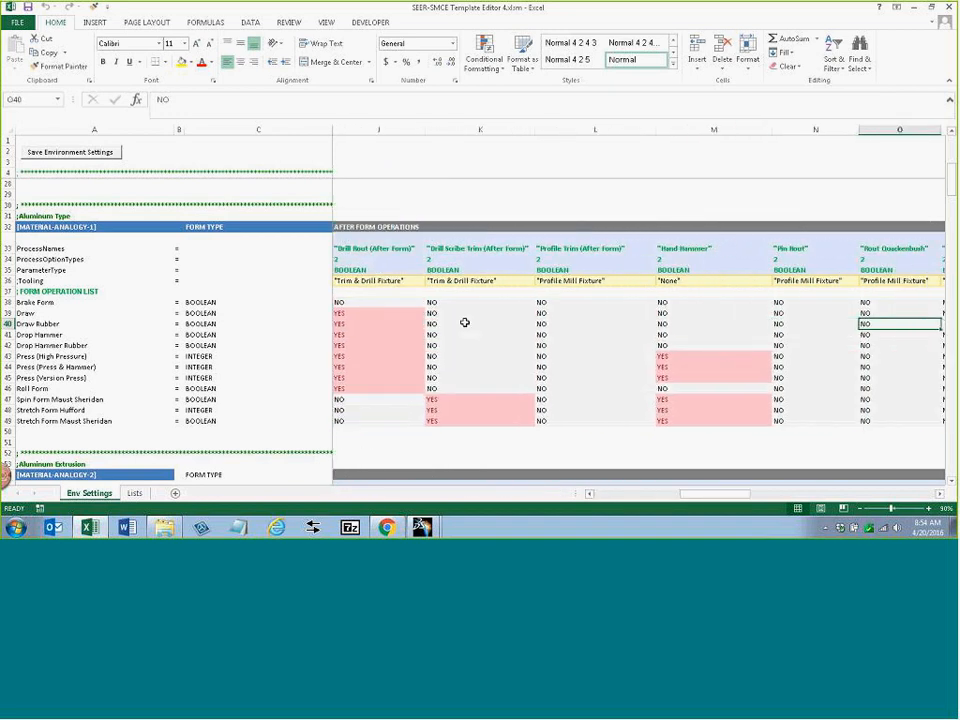
{"action": "key", "text": "Right"}
{"action": "key", "text": "Right"}
{"action": "key", "text": "Right"}
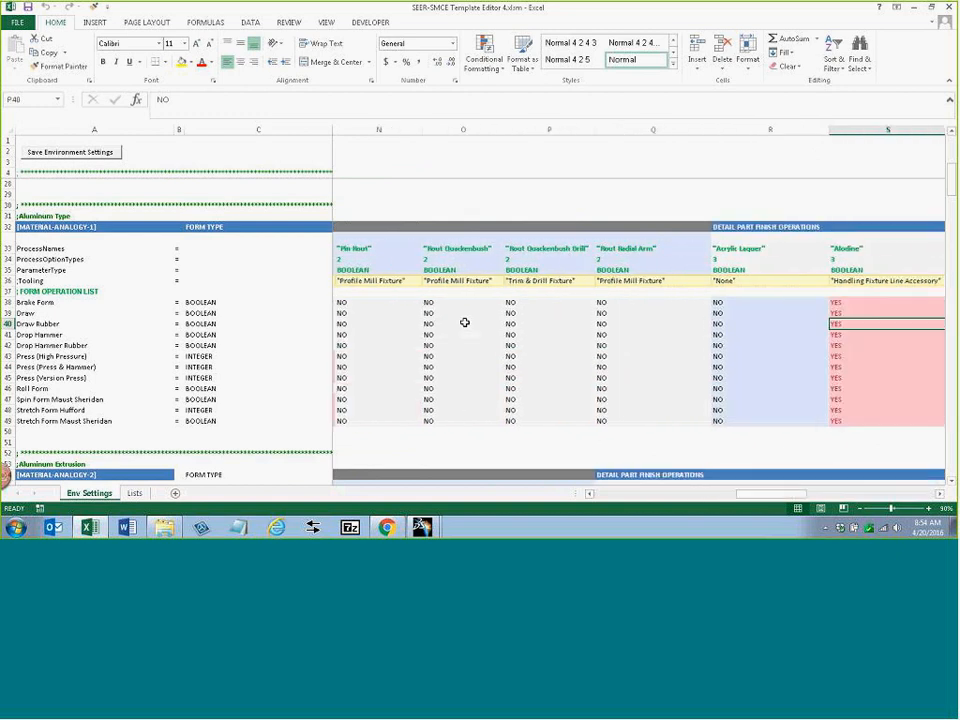
{"action": "key", "text": "Right"}
{"action": "key", "text": "Right"}
{"action": "key", "text": "Right"}
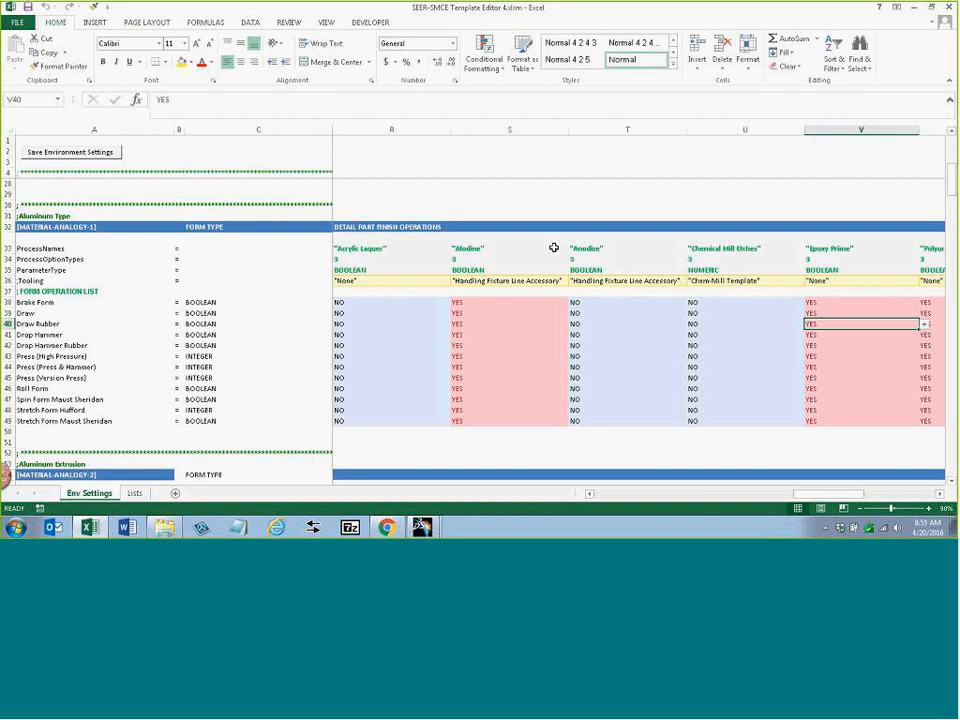
Step: Save the environment settings to the SEER-SheetMetalRules.TXT file only, leaving out the SEER-MFG KBases, and close the workbook with its changes saved
{"action": "left_click", "coordinate": [95, 154]}
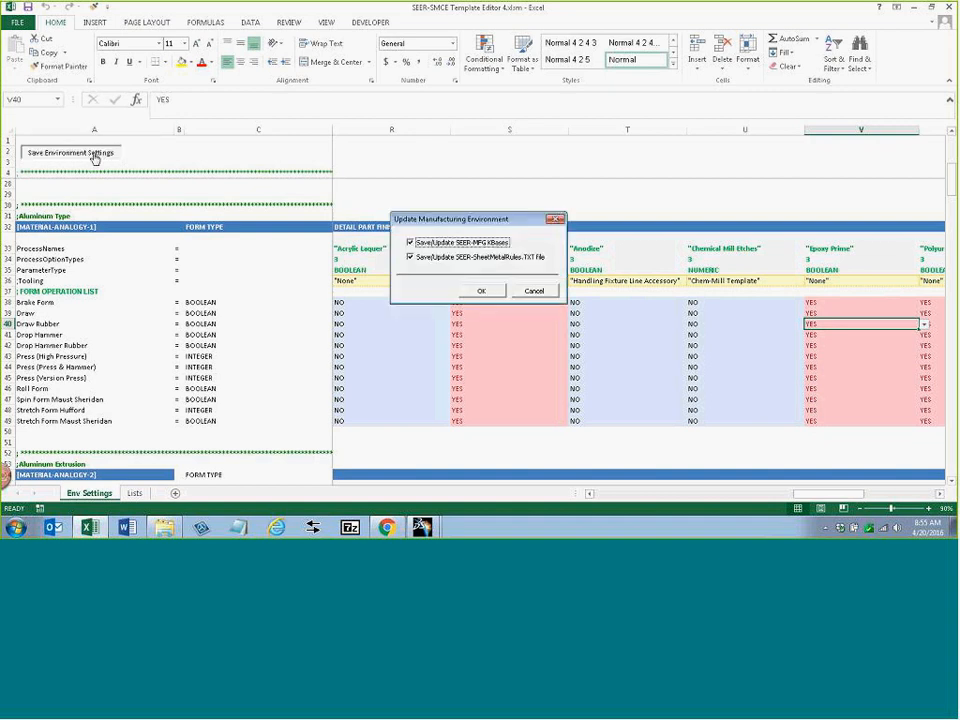
{"action": "left_click", "coordinate": [410, 242]}
{"action": "left_click", "coordinate": [483, 292]}
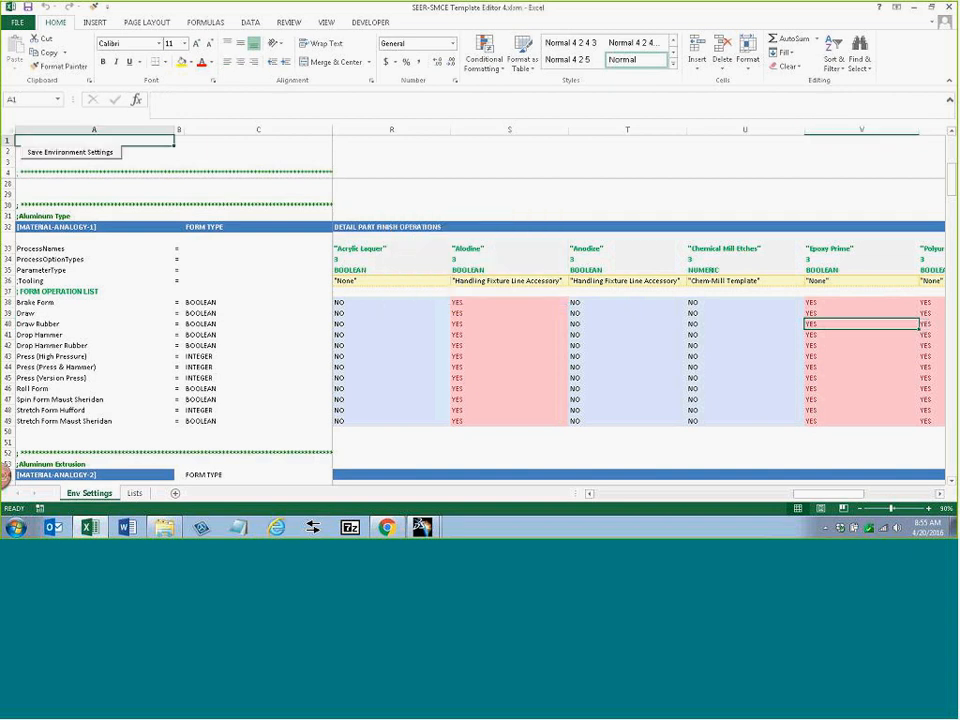
{"action": "left_click", "coordinate": [950, 7]}
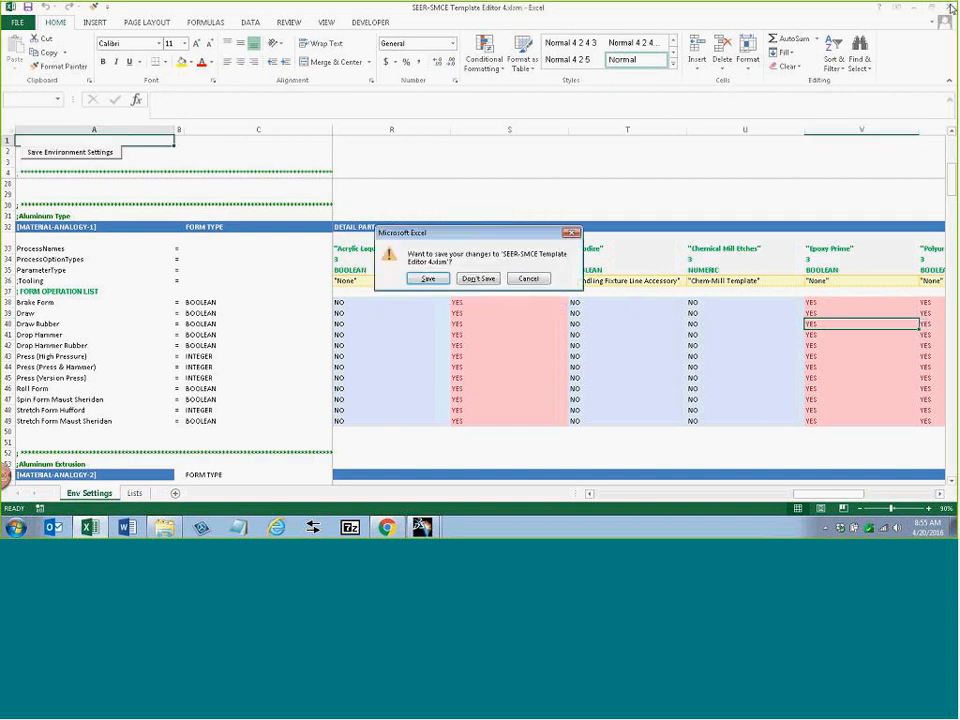
{"action": "left_click", "coordinate": [428, 280]}
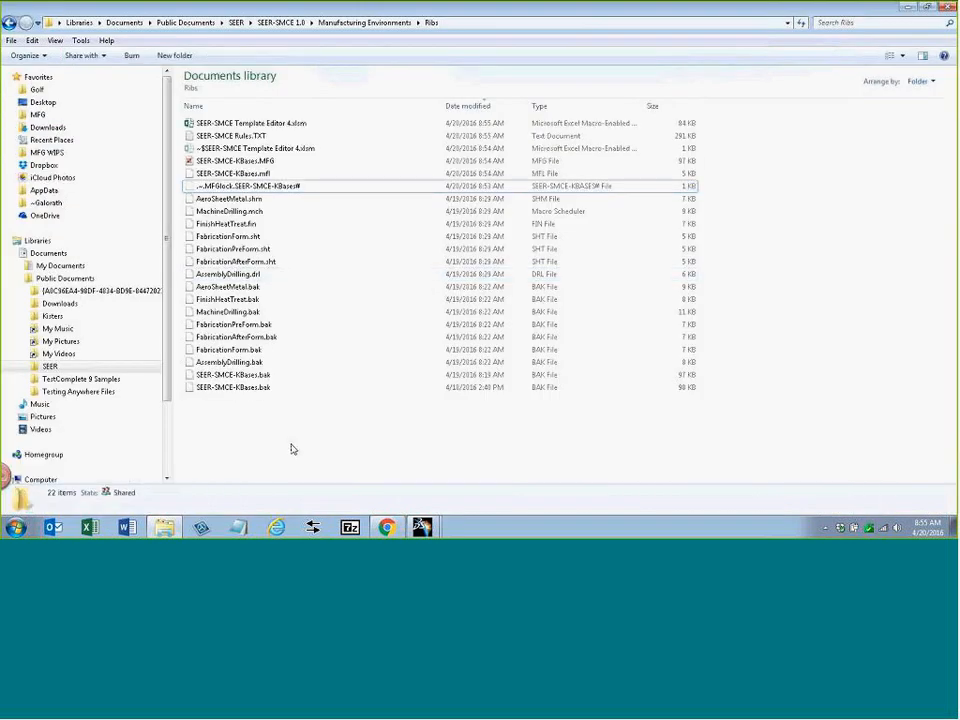
Step: Switch to CATIA and open the recent part Fighter_Airframe r24.CATPart
{"action": "mouse_move", "coordinate": [423, 529]}
{"action": "key", "text": "alt+Tab"}
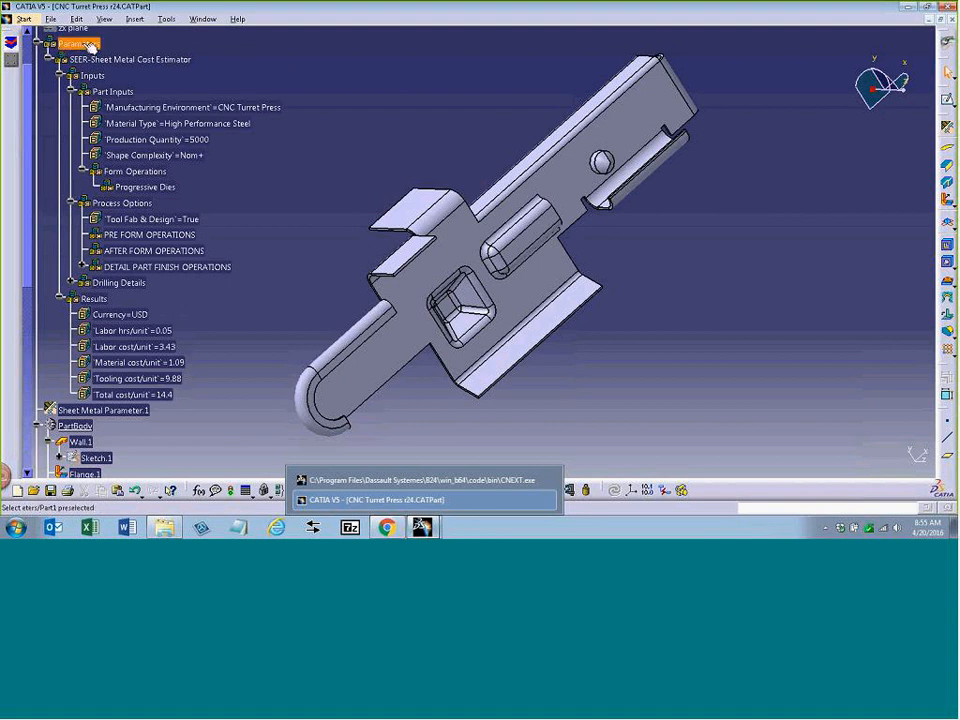
{"action": "left_click", "coordinate": [49, 19]}
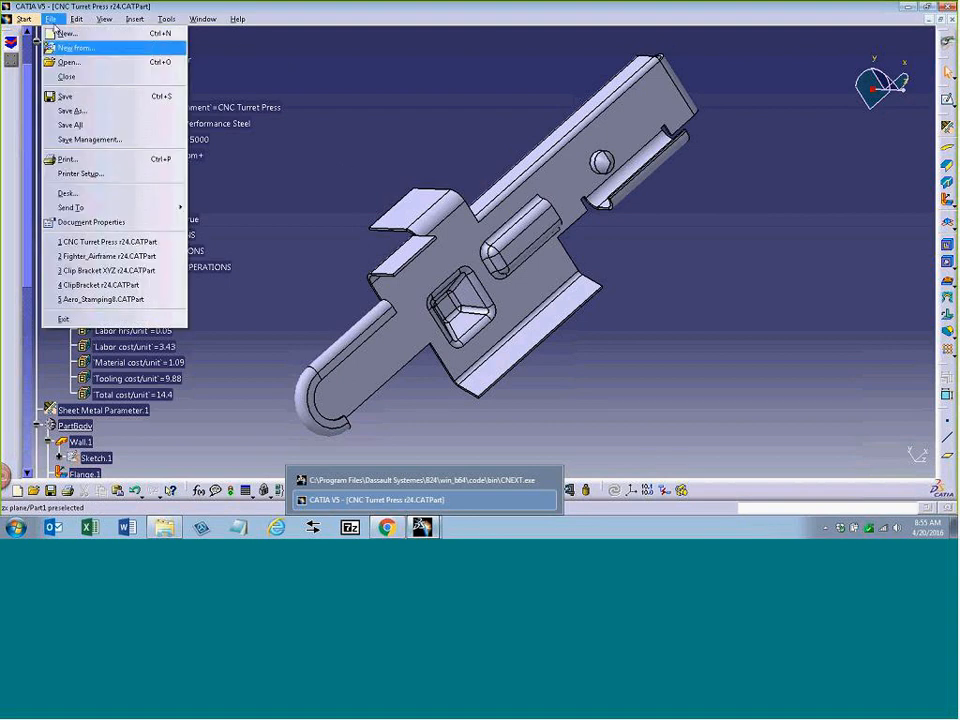
{"action": "left_click", "coordinate": [130, 256]}
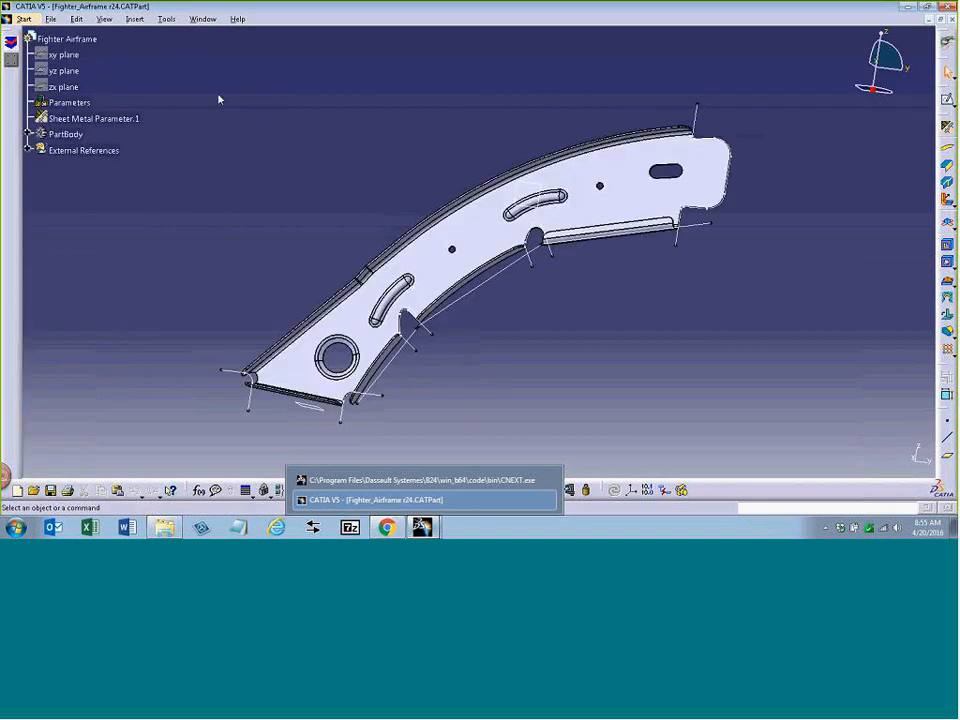
Step: Run a SEER sheet metal cost estimate for the airframe part with the Ribs manufacturing environment and a production quantity of 5000
{"action": "left_click", "coordinate": [8, 53]}
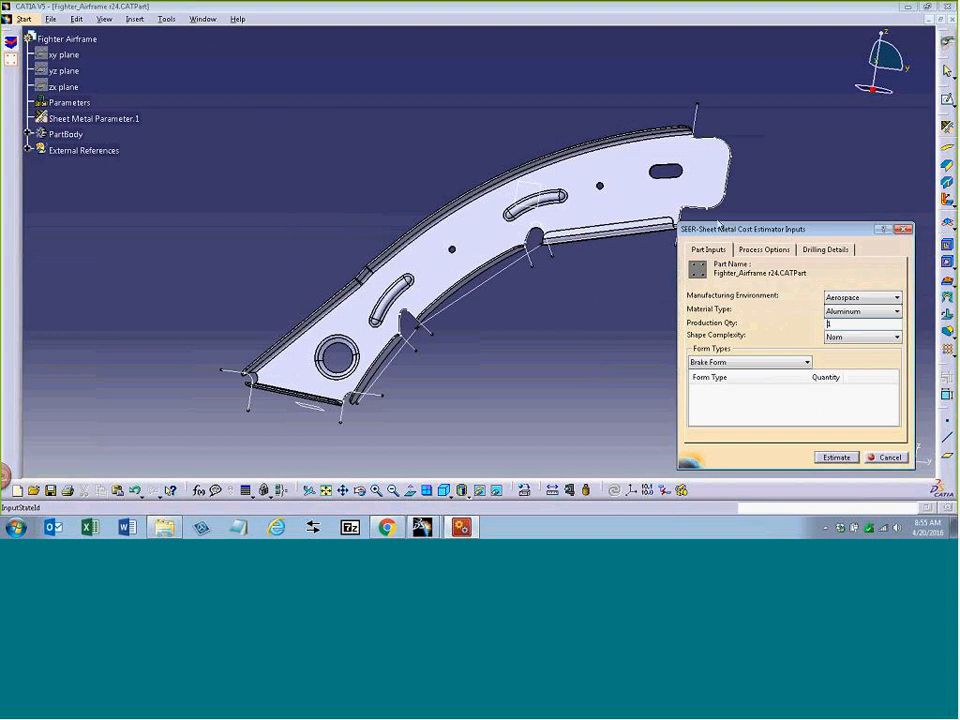
{"action": "left_click", "coordinate": [888, 298]}
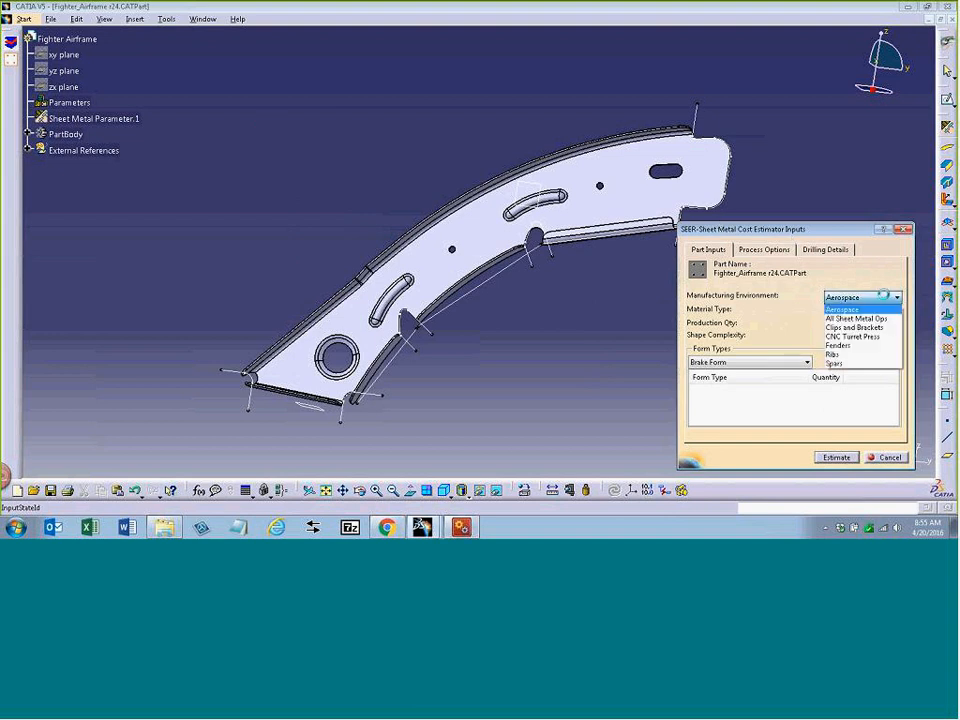
{"action": "left_click", "coordinate": [853, 357]}
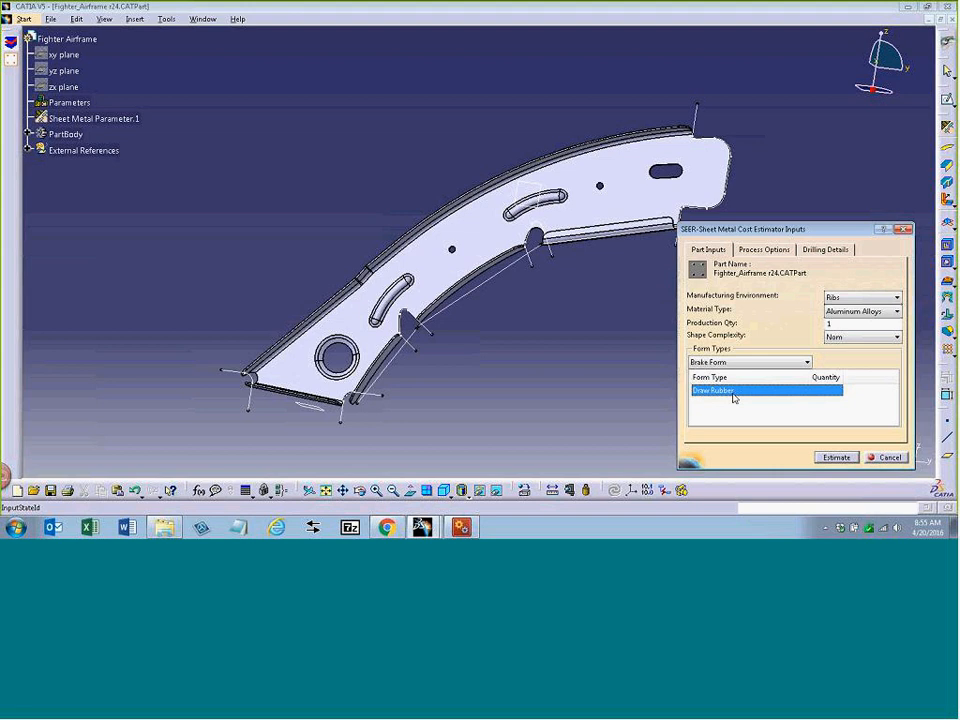
{"action": "left_click_drag", "start_coordinate": [840, 324], "coordinate": [795, 325]}
{"action": "type", "text": "5000"}
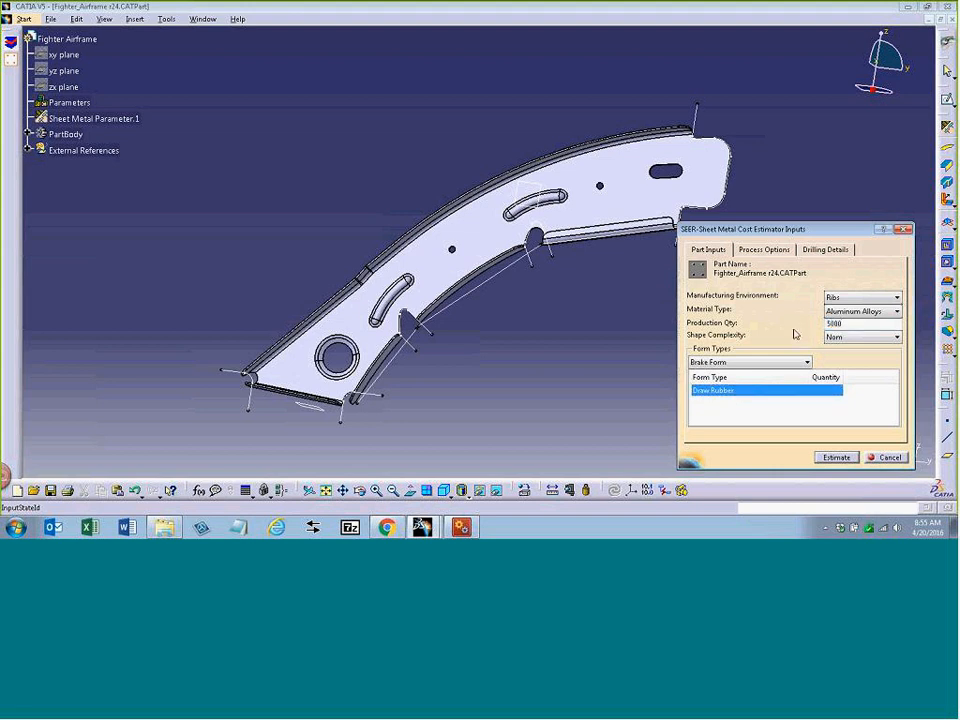
{"action": "left_click", "coordinate": [835, 457]}
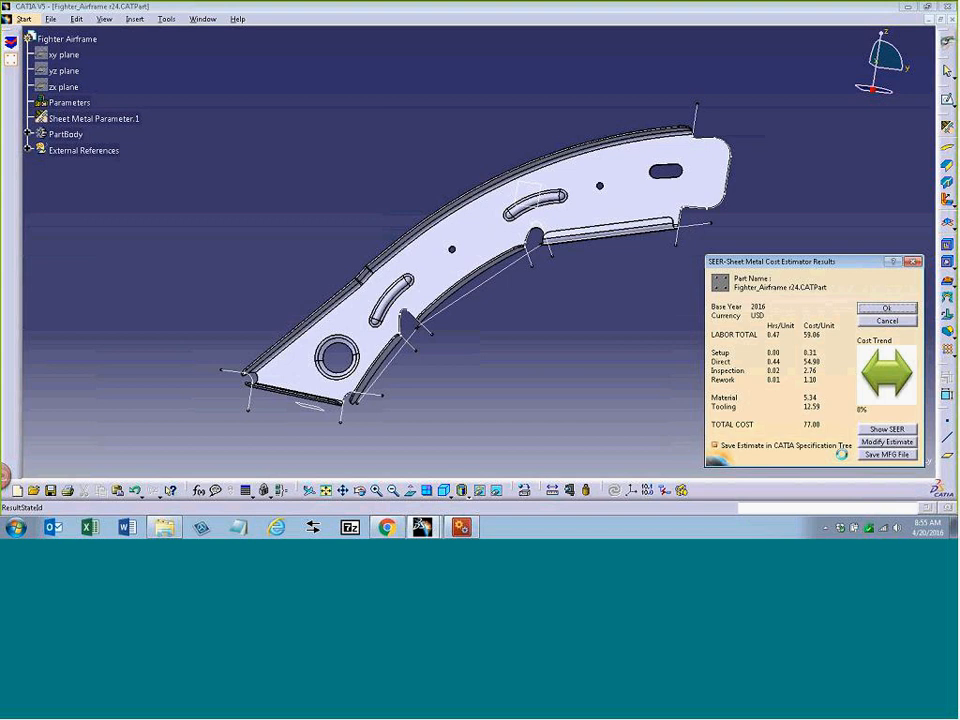
Step: Show the estimate in SEER-MFG, review the Sheet Metal element's general and process-specific inputs, and return to the CATIA results
{"action": "left_click", "coordinate": [886, 429]}
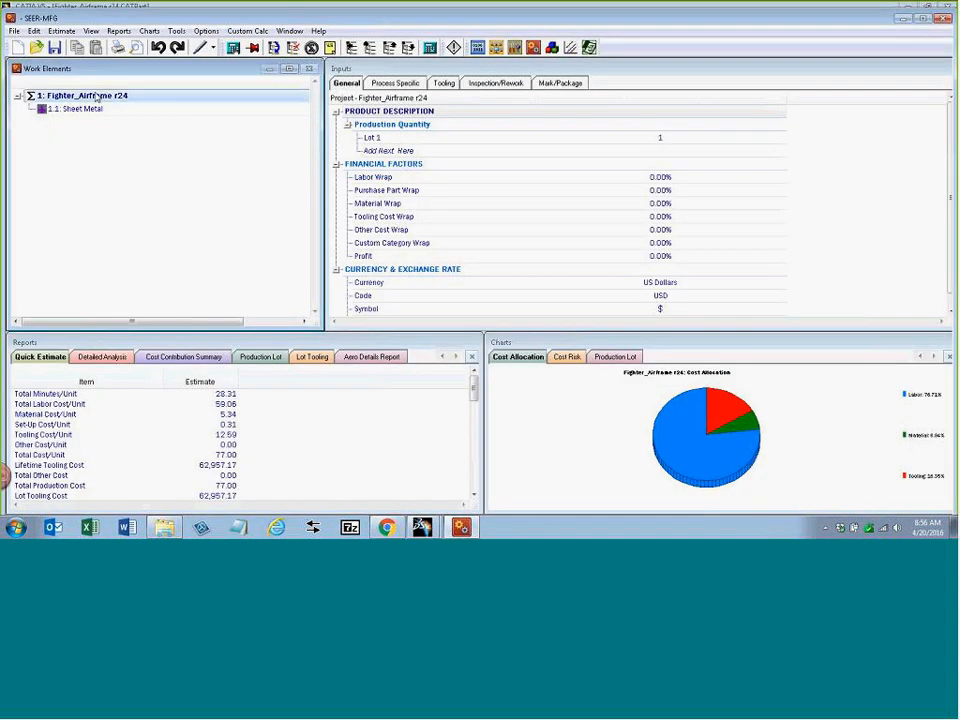
{"action": "left_click", "coordinate": [97, 108]}
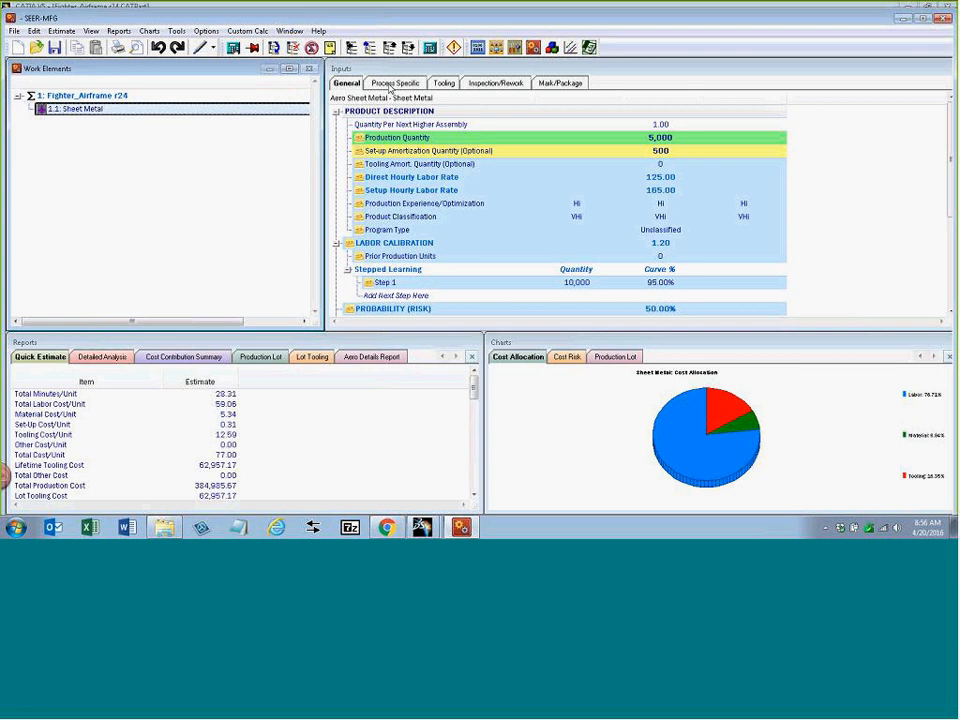
{"action": "left_click", "coordinate": [389, 85]}
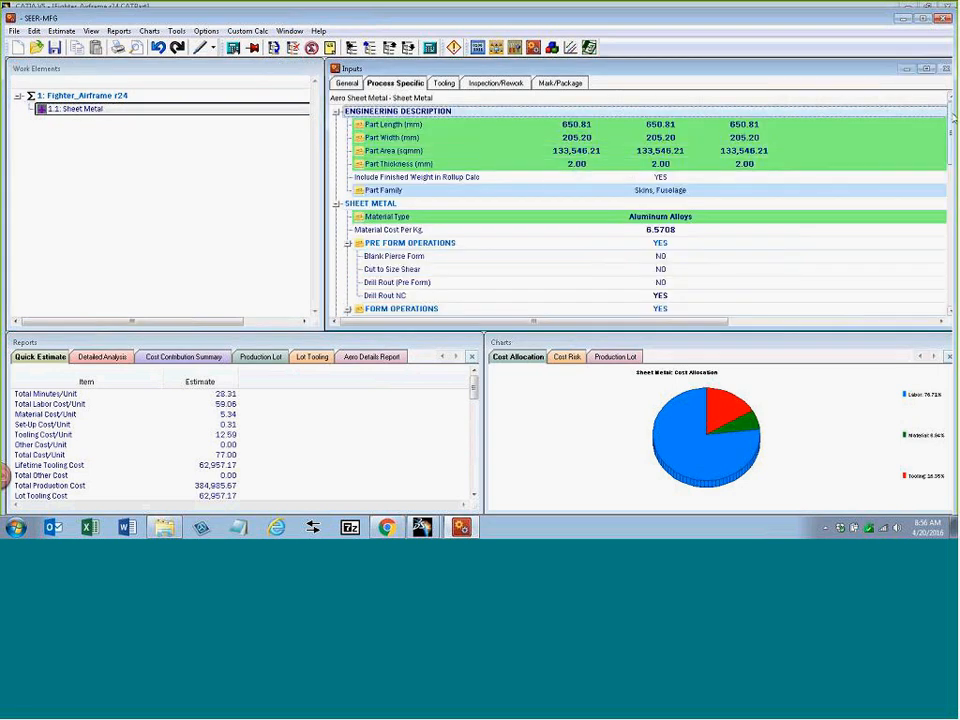
{"action": "mouse_move", "coordinate": [953, 118]}
{"action": "left_mouse_down"}
{"action": "mouse_move", "coordinate": [951, 200]}
{"action": "mouse_move", "coordinate": [953, 142]}
{"action": "left_mouse_up"}
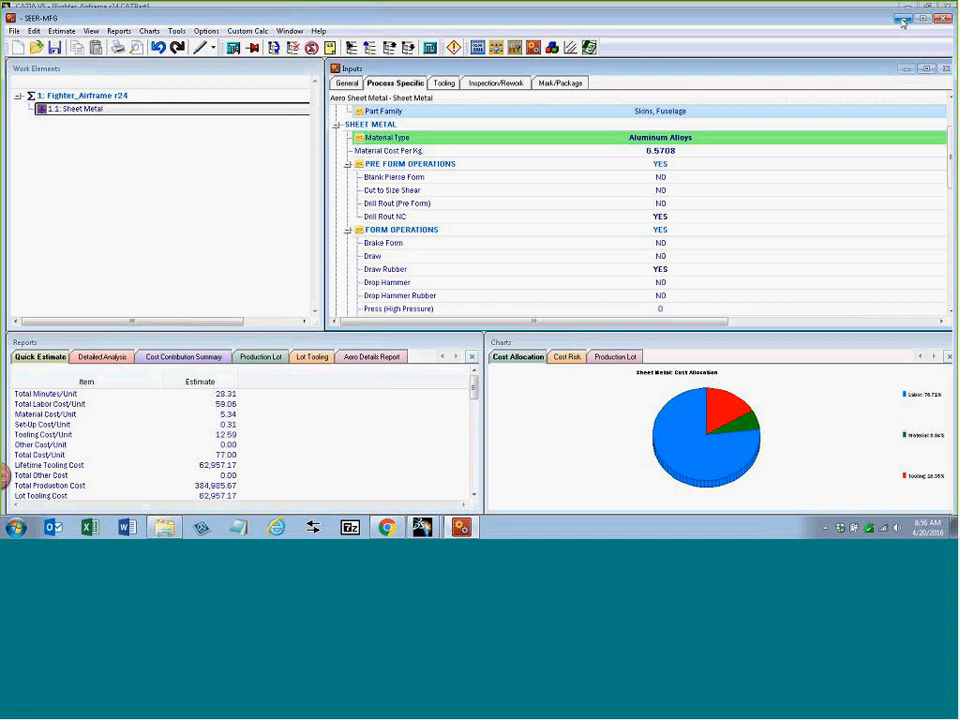
{"action": "left_click", "coordinate": [902, 20]}
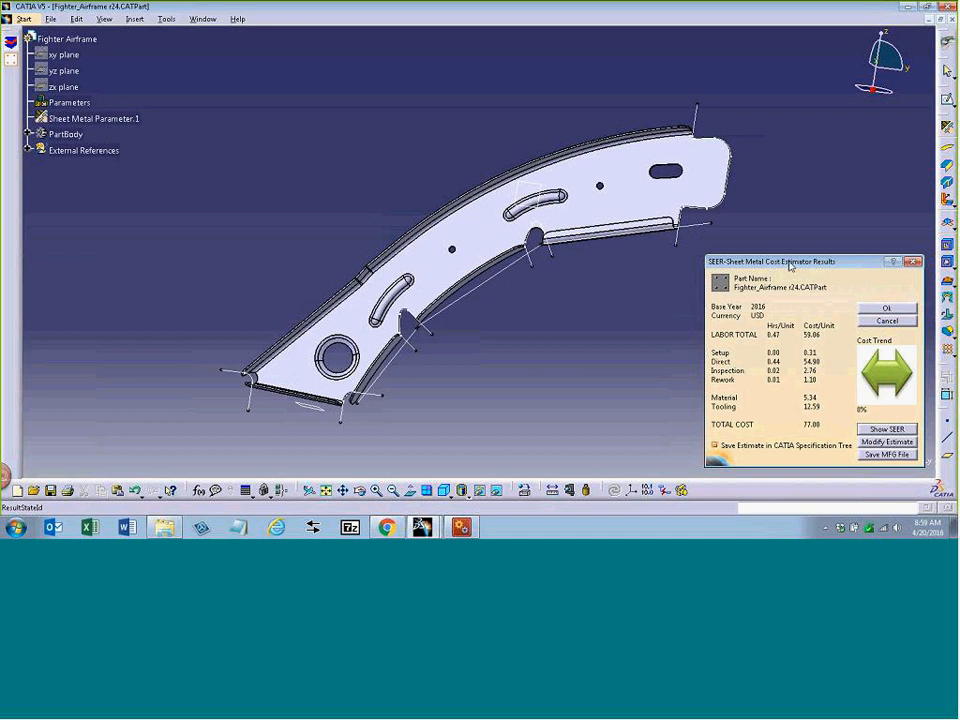
Step: Unfold the Fighter Airframe part into its flat view
{"action": "left_click", "coordinate": [798, 265]}
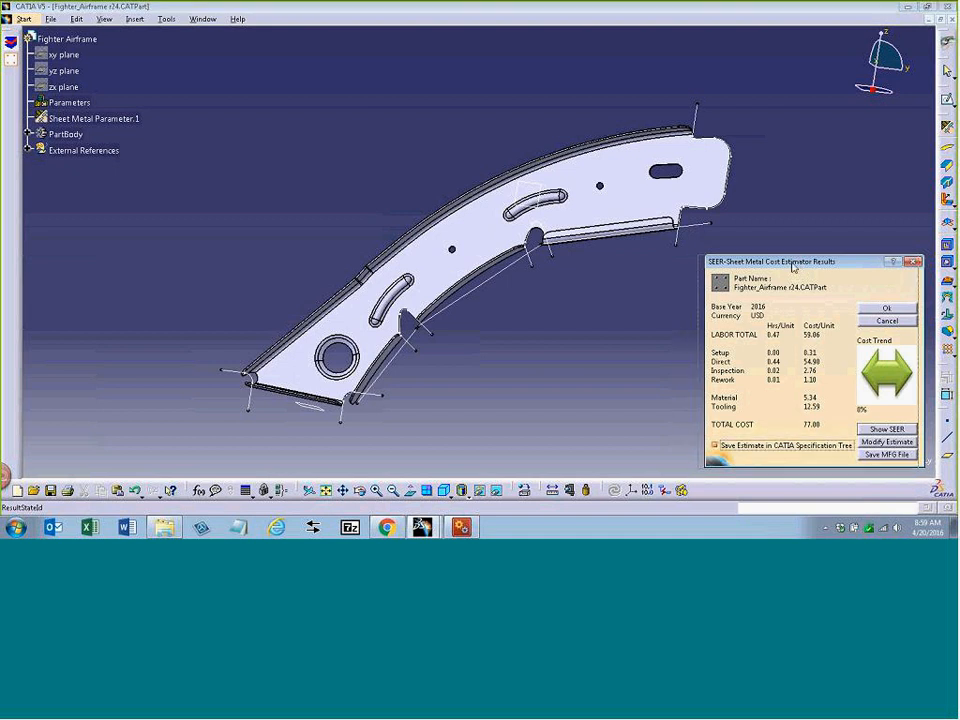
{"action": "left_click_drag", "start_coordinate": [798, 264], "coordinate": [796, 265]}
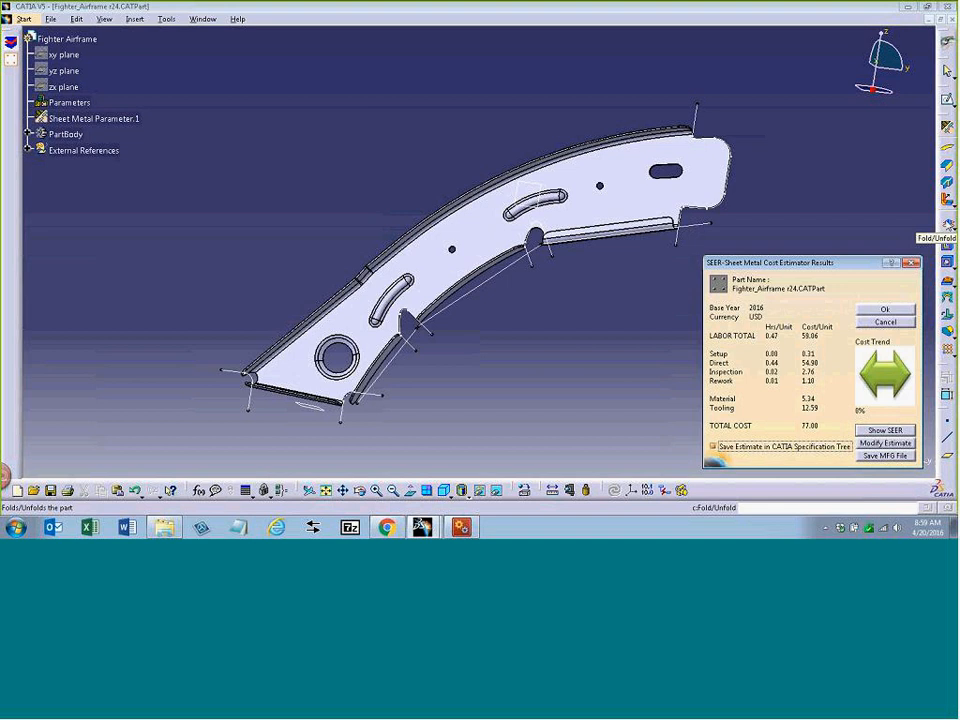
{"action": "left_click", "coordinate": [946, 224]}
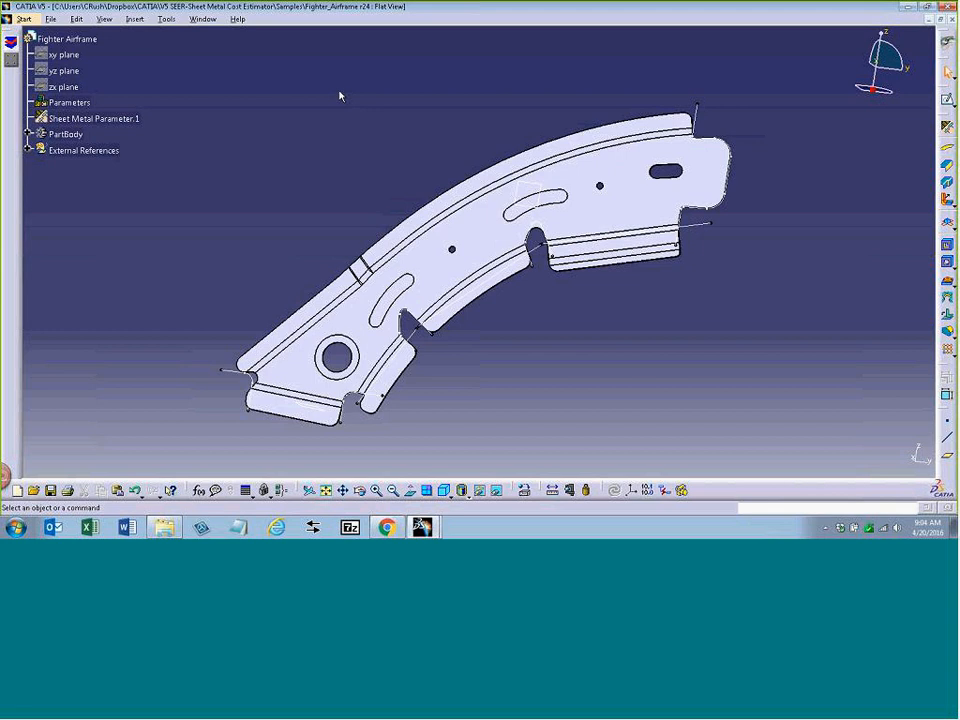
Step: Estimate the unfolded part's cost with the All Sheet Metal Ops environment, Stretch Form Hufford as form type and a production quantity of 200
{"action": "left_click", "coordinate": [11, 60]}
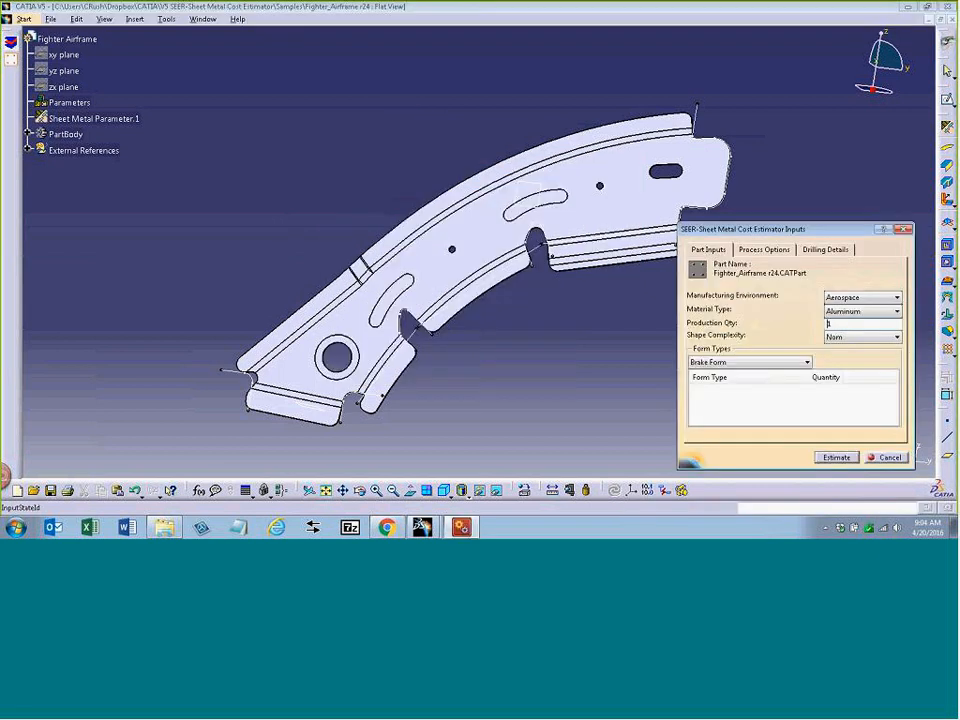
{"action": "left_click", "coordinate": [897, 298]}
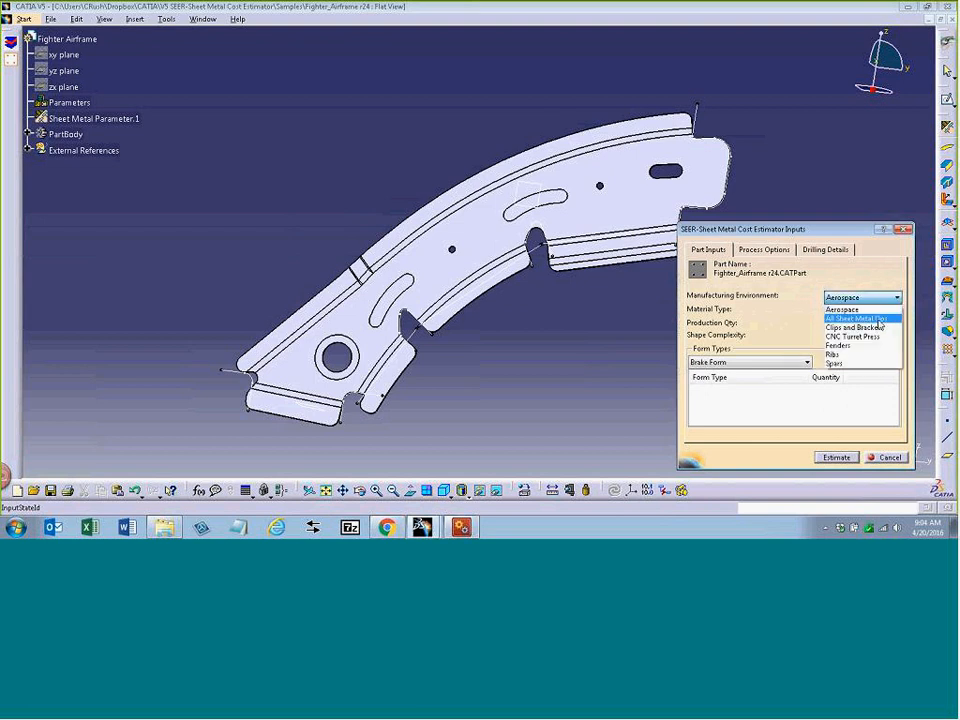
{"action": "left_click", "coordinate": [878, 319]}
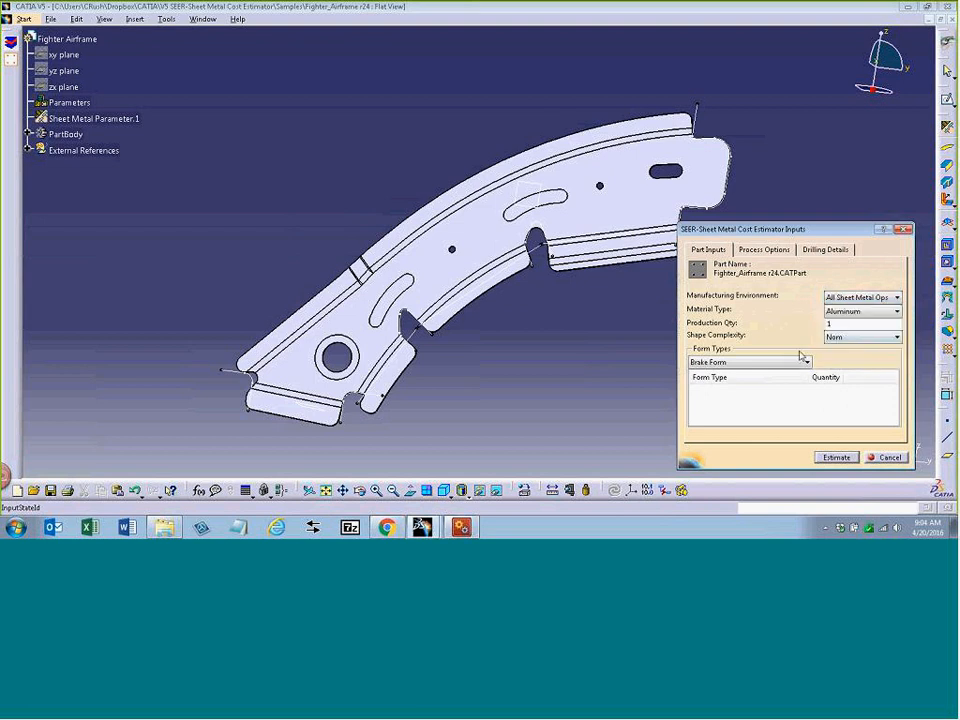
{"action": "left_click", "coordinate": [809, 362]}
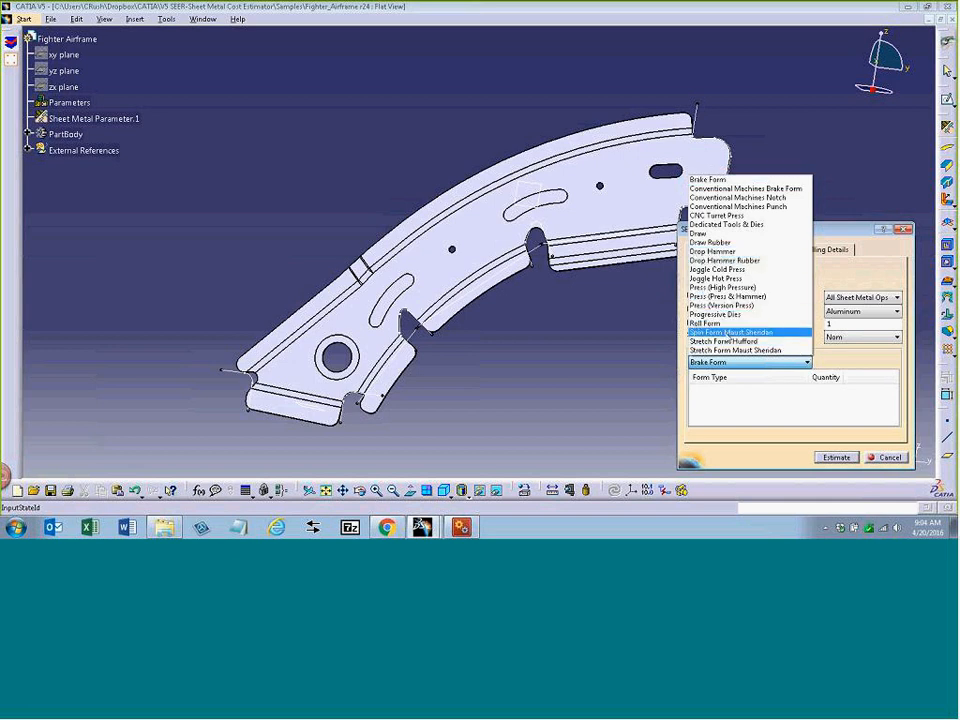
{"action": "left_click", "coordinate": [726, 343]}
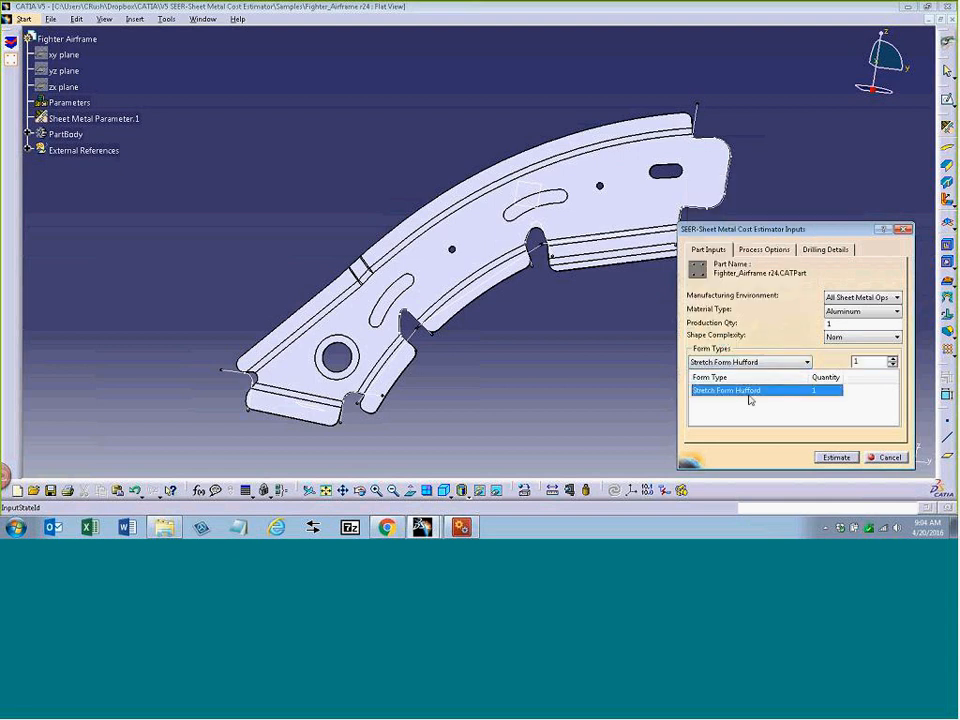
{"action": "left_click_drag", "start_coordinate": [834, 324], "coordinate": [796, 334]}
{"action": "type", "text": "200"}
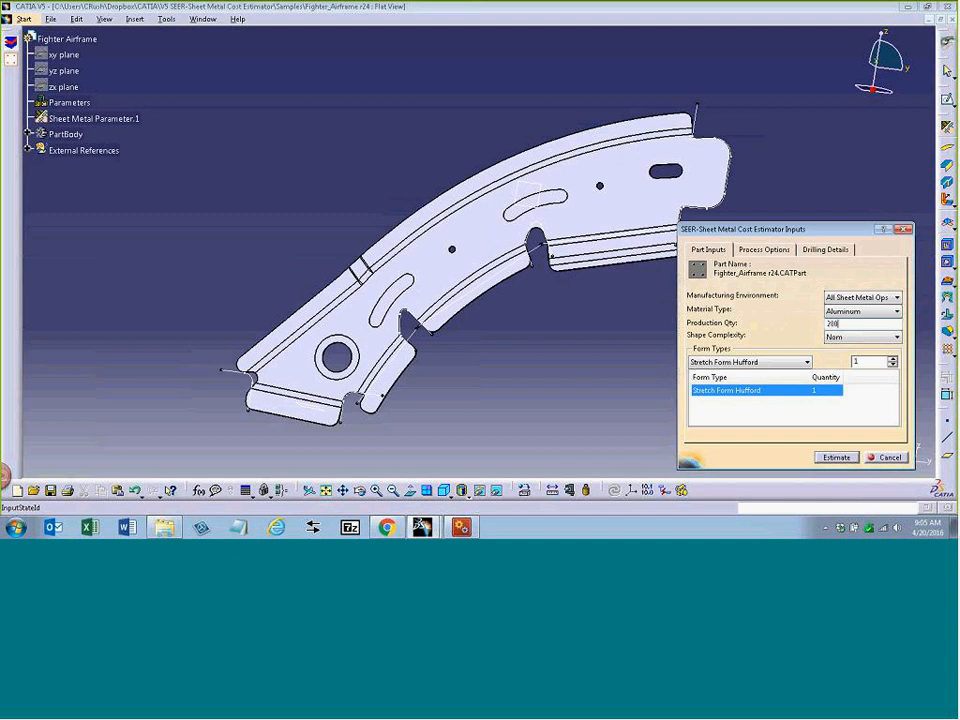
{"action": "left_click", "coordinate": [838, 456]}
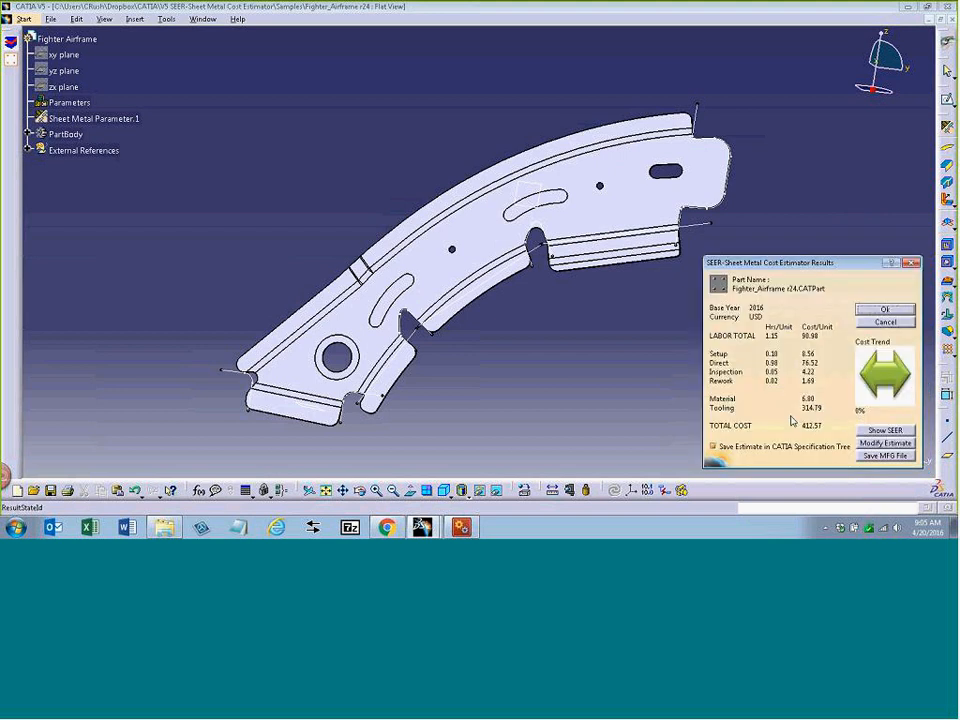
Step: Show the flat part's estimate in SEER-MFG, review the Sheet Metal element's process-specific inputs down to the manufacturing description, and return to CATIA
{"action": "left_click", "coordinate": [884, 430]}
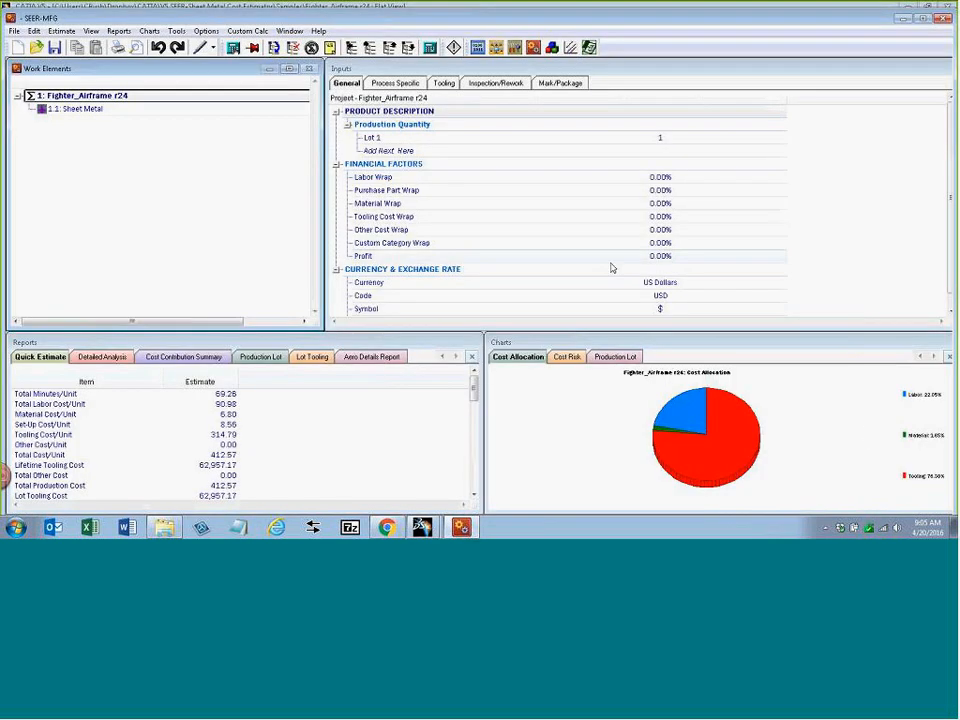
{"action": "left_click", "coordinate": [122, 109]}
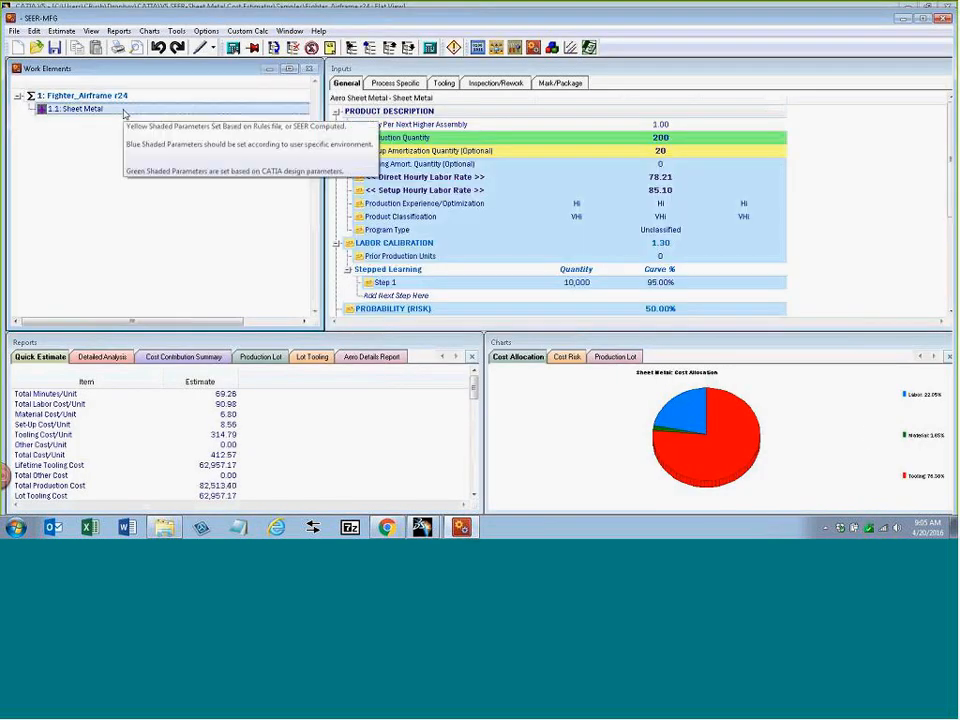
{"action": "left_click", "coordinate": [418, 84]}
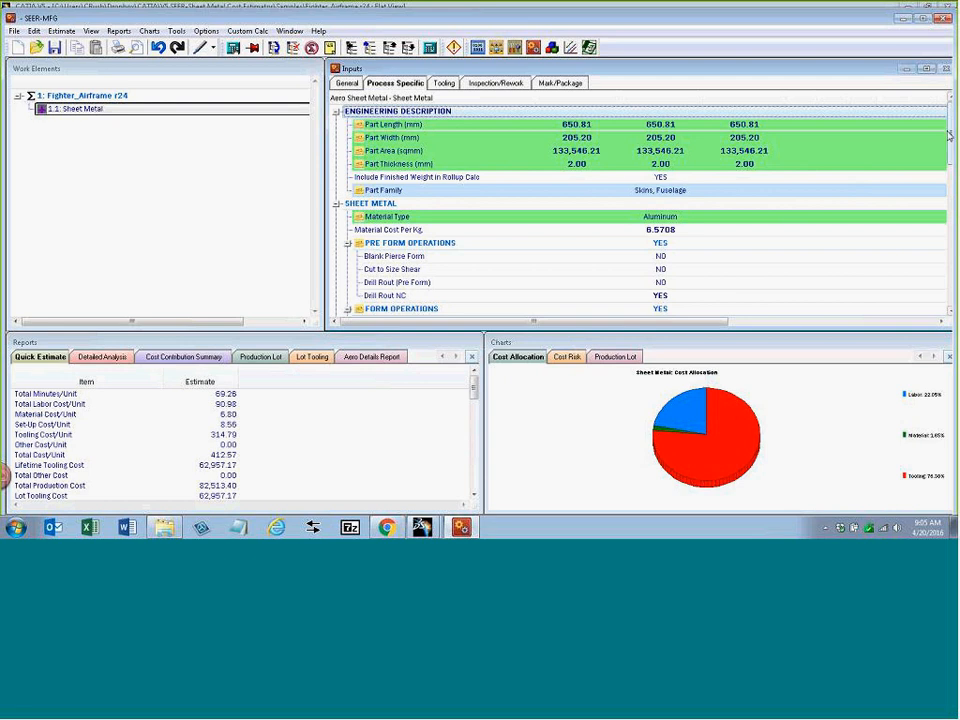
{"action": "left_click_drag", "start_coordinate": [949, 135], "coordinate": [949, 266]}
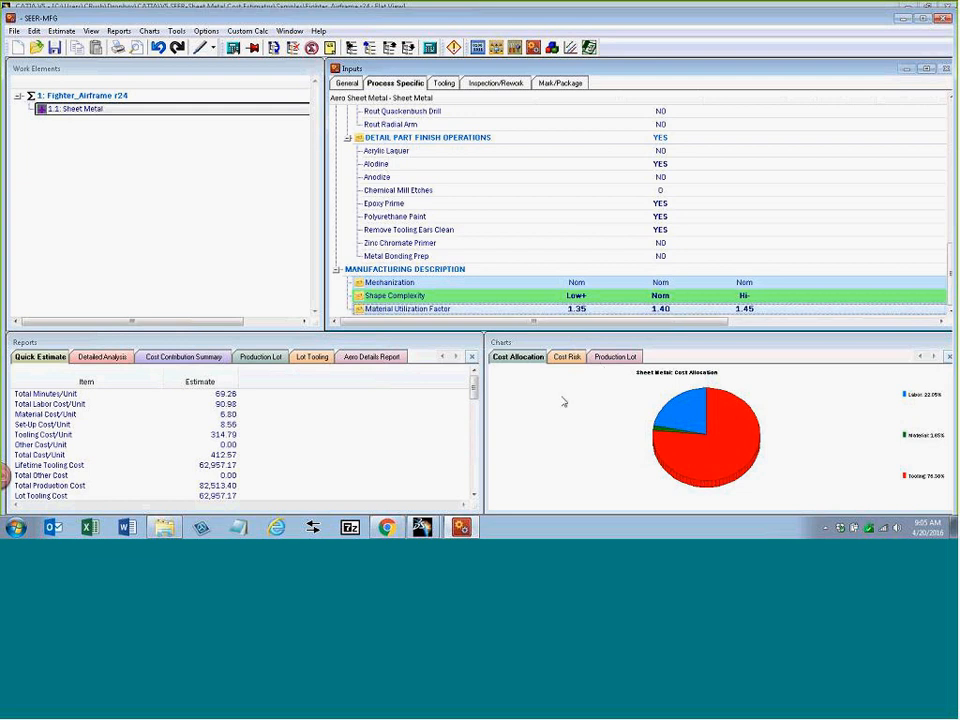
{"action": "mouse_move", "coordinate": [426, 528]}
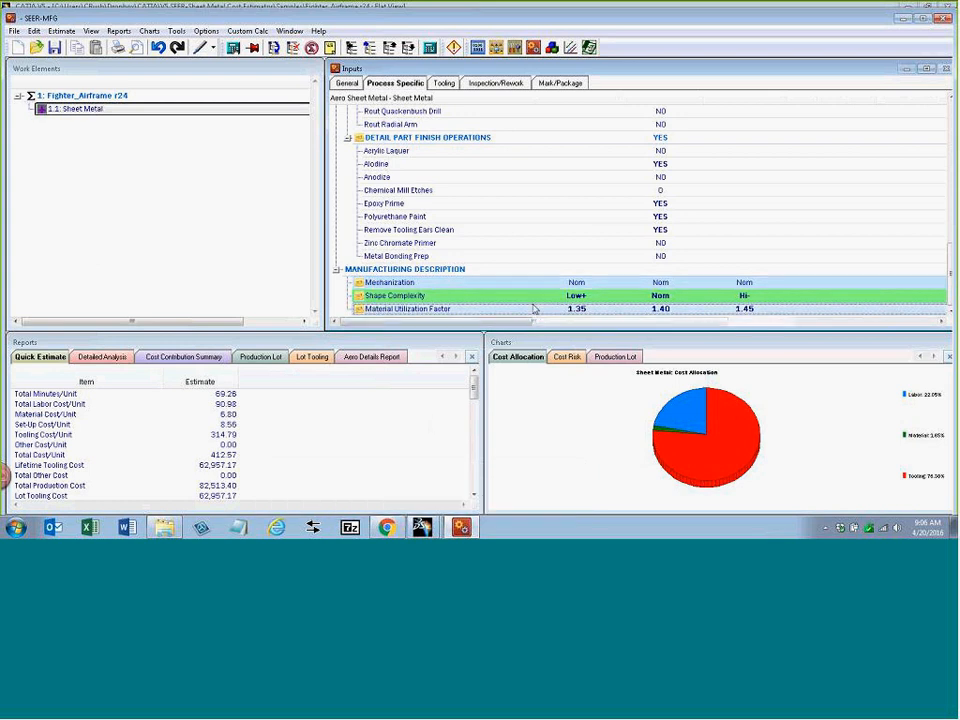
{"action": "mouse_move", "coordinate": [533, 310]}
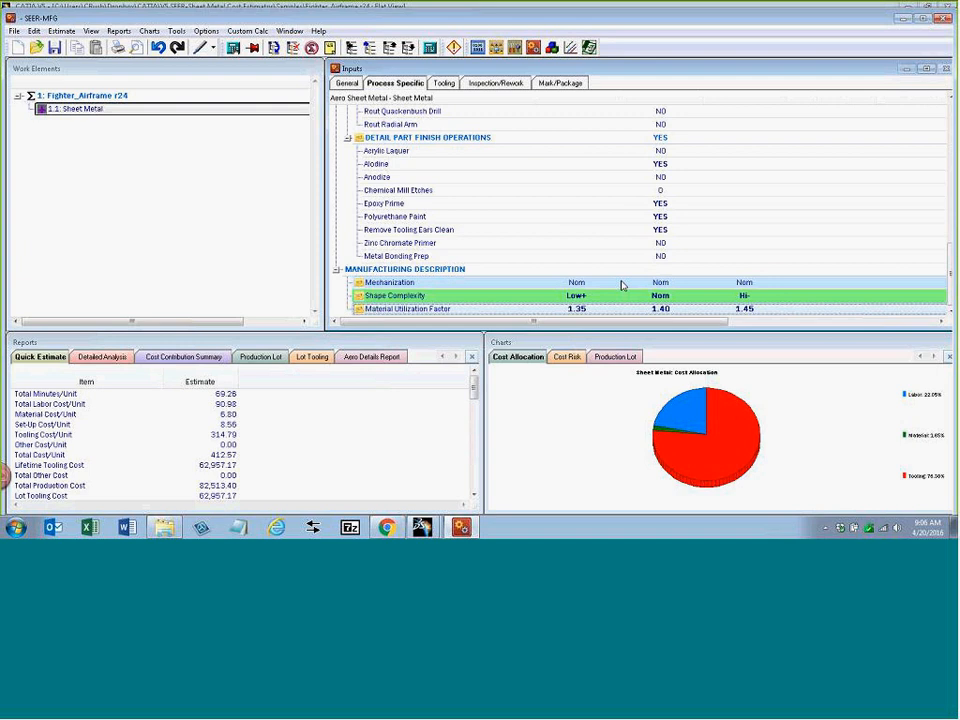
{"action": "left_click", "coordinate": [423, 527]}
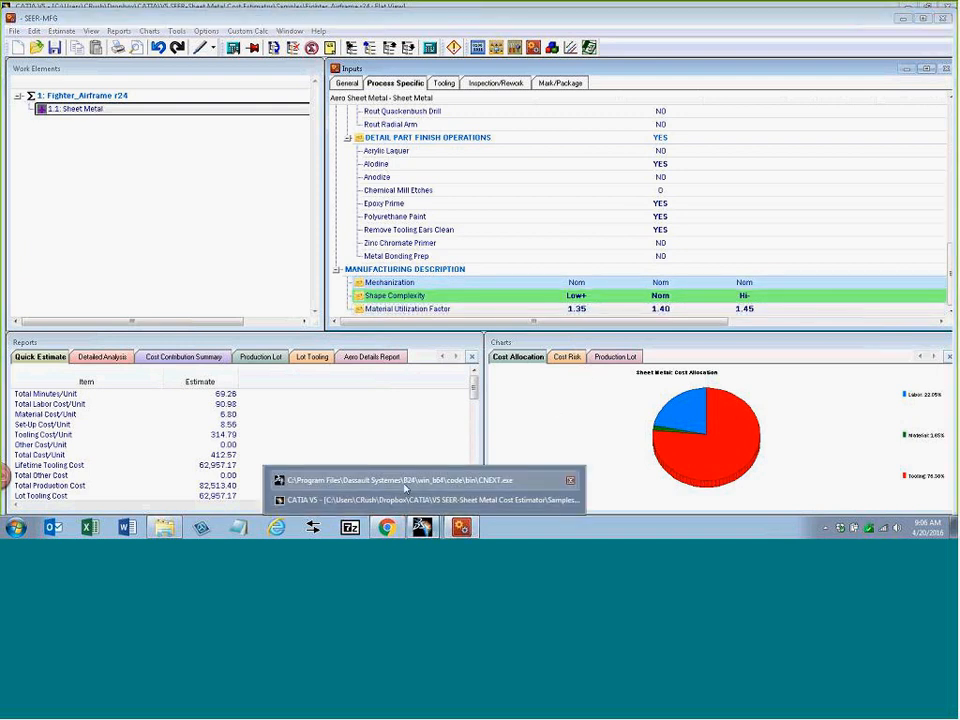
{"action": "left_click", "coordinate": [405, 498]}
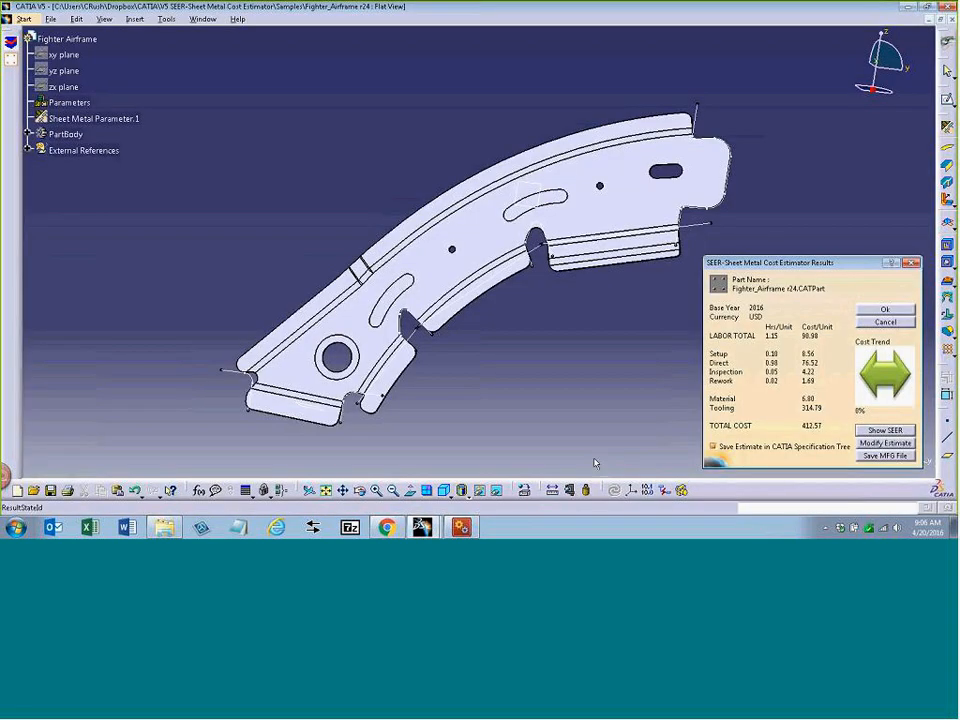